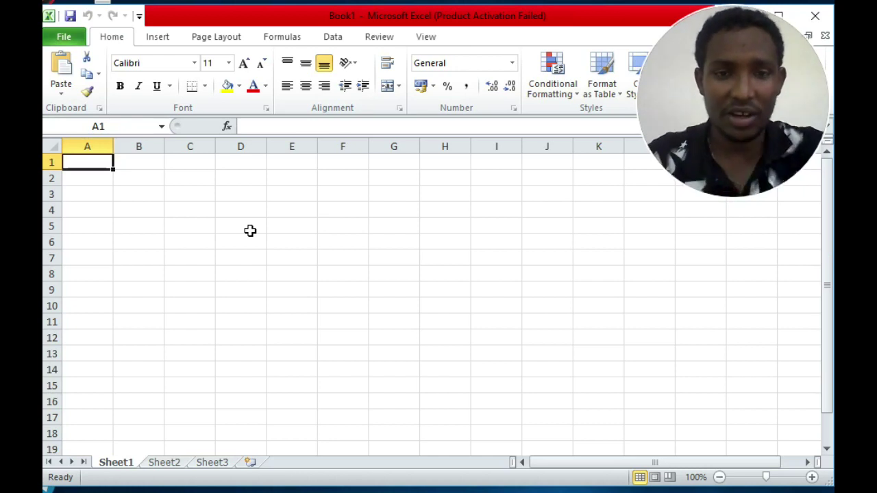
# Step: Enter 'D,5)' in cell D5, then edit it to add a leading parenthesis, making '(D,5)'
pyautogui.click(250, 231)
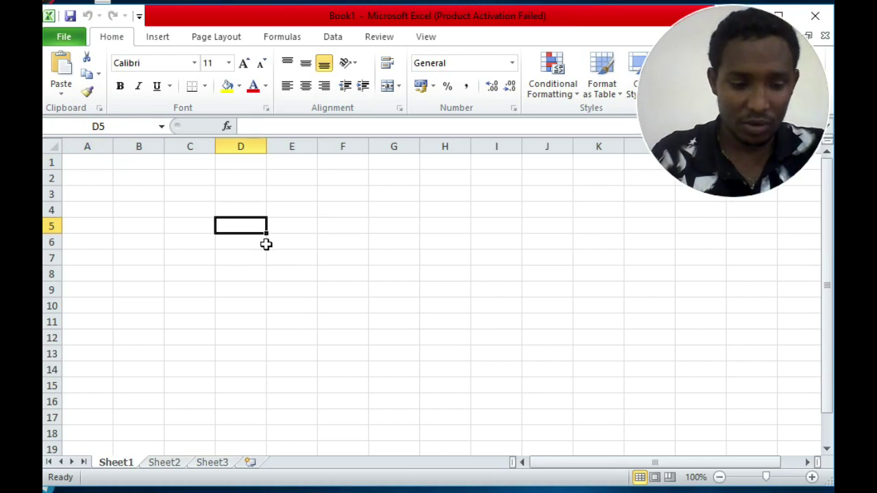
pyautogui.write('D')
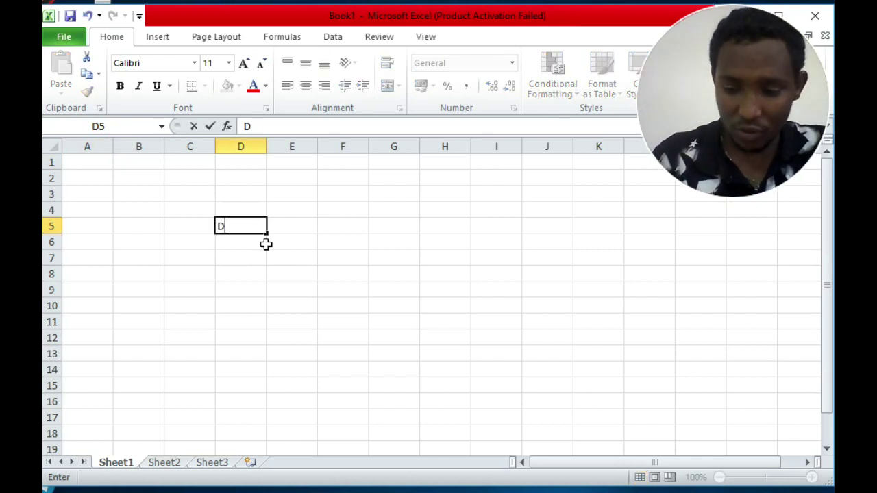
pyautogui.write(',')
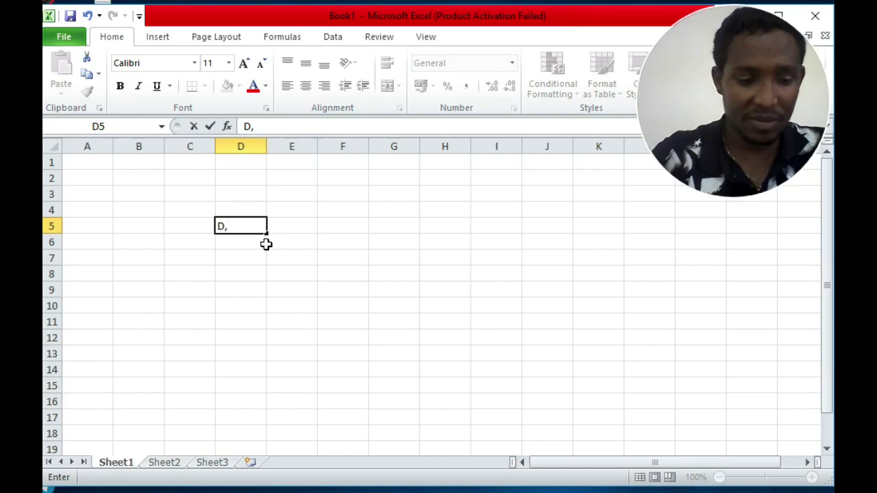
pyautogui.write('5')
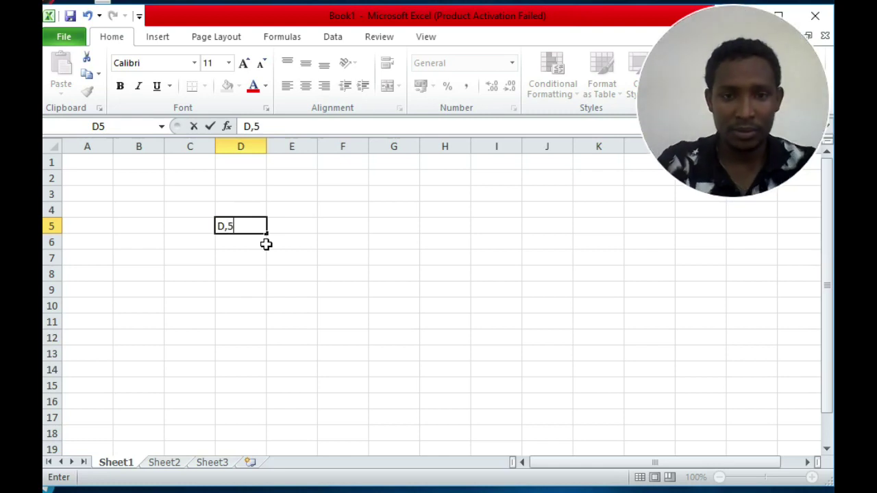
pyautogui.write(')')
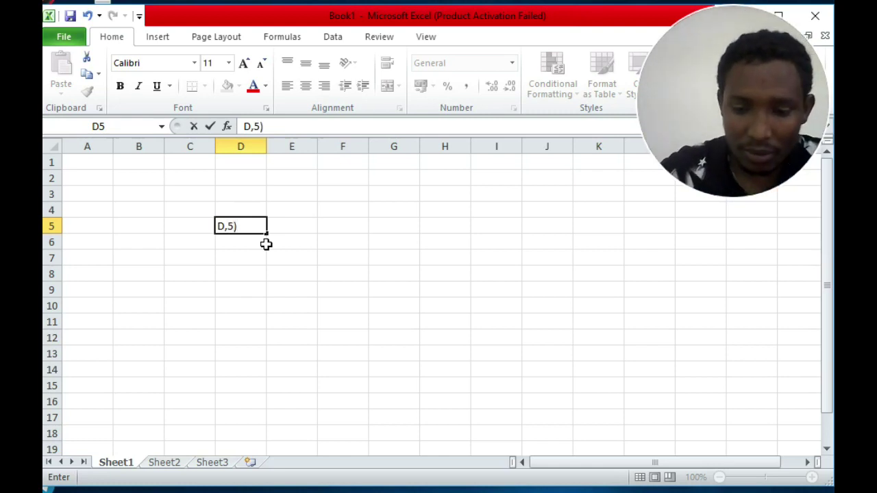
pyautogui.press('Left')
pyautogui.press('Left')
pyautogui.press('Right')
pyautogui.press('Right')
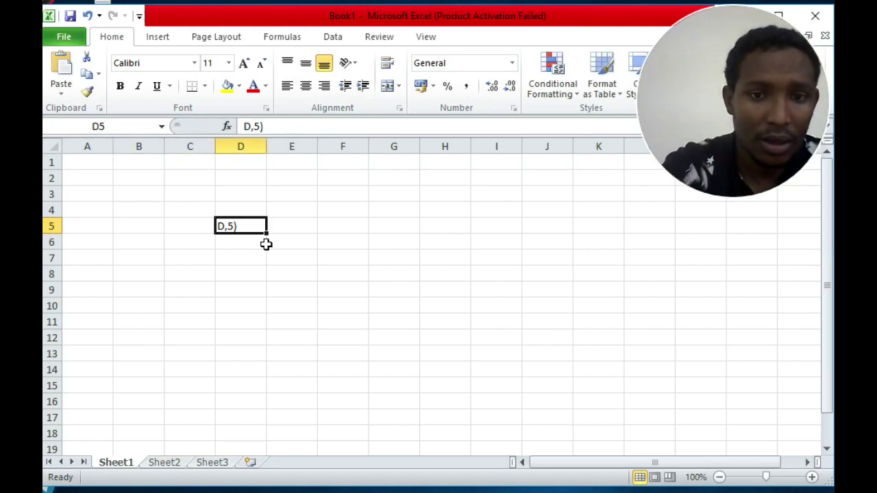
pyautogui.doubleClick(226, 233)
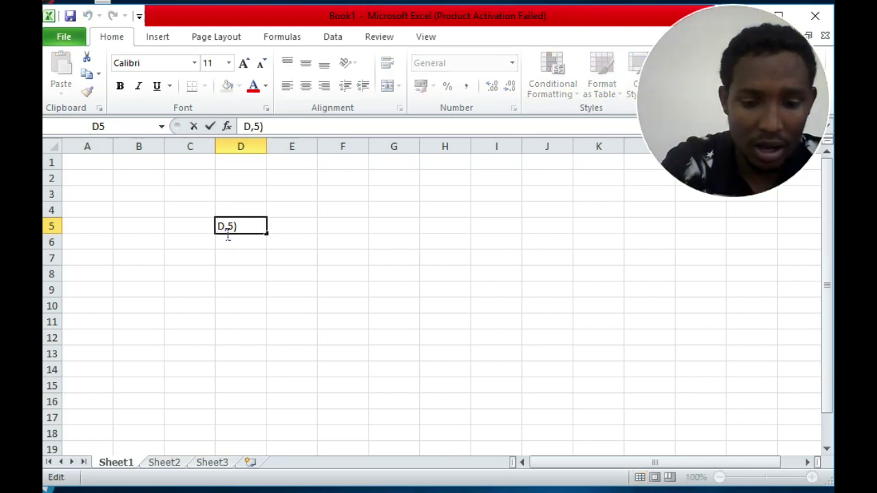
pyautogui.write('(')
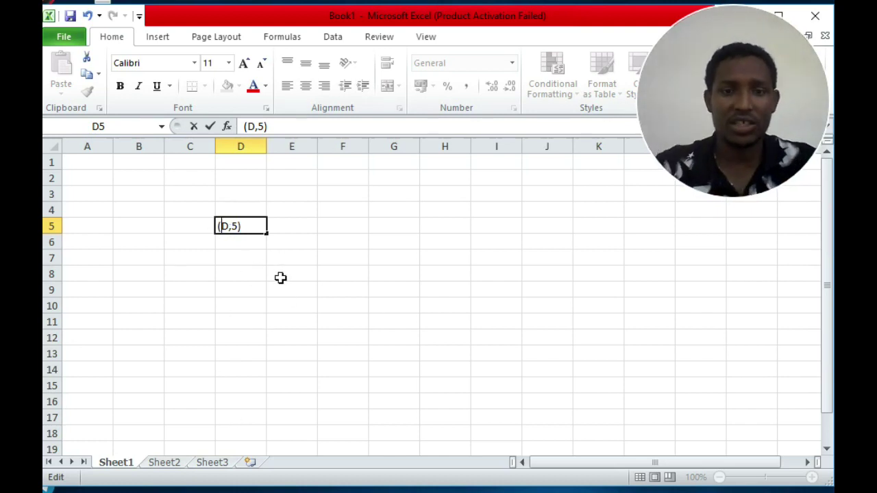
# Step: Check D5's address in the Name Box, delete the '(D,5)' text, and select A1
pyautogui.click(396, 311)
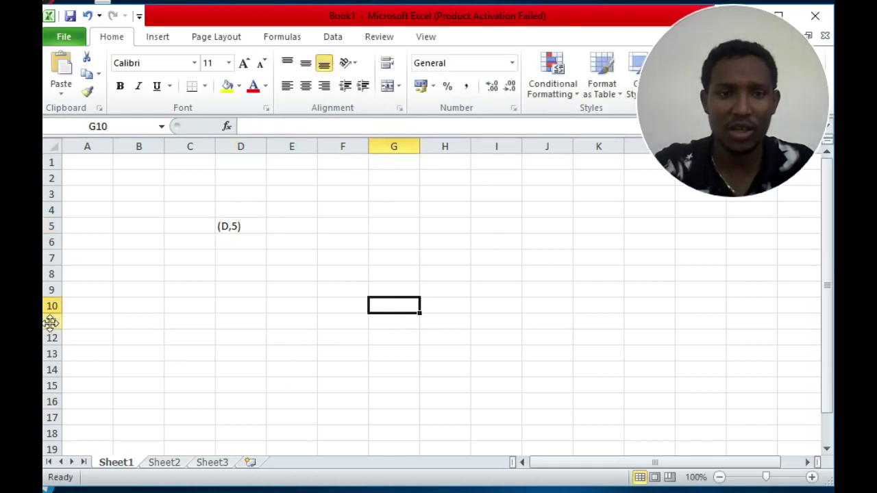
pyautogui.click(102, 126)
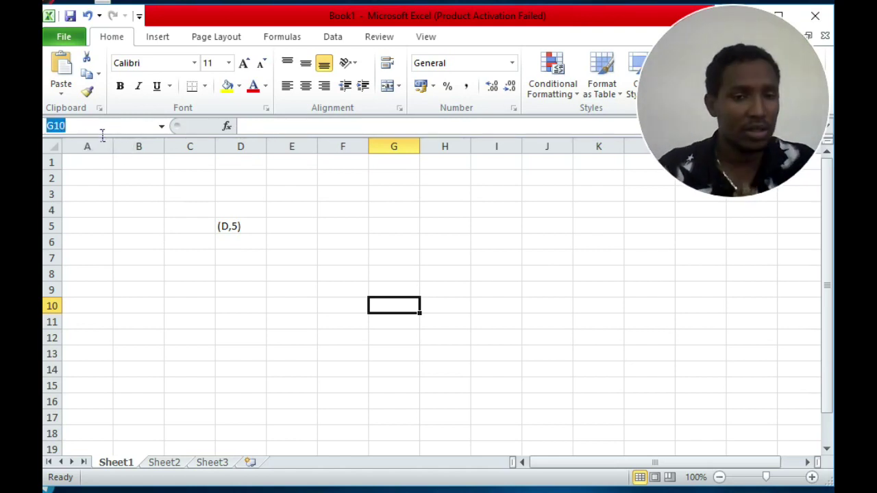
pyautogui.click(244, 231)
pyautogui.press('BackSpace')
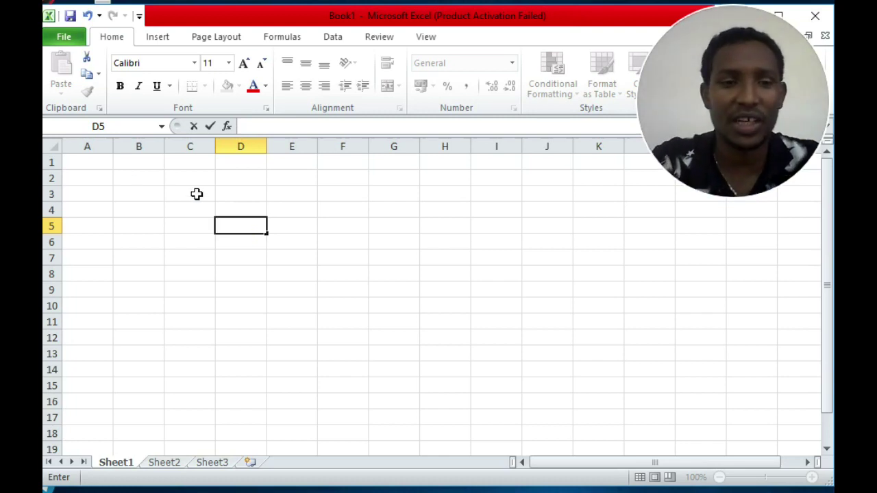
pyautogui.click(87, 163)
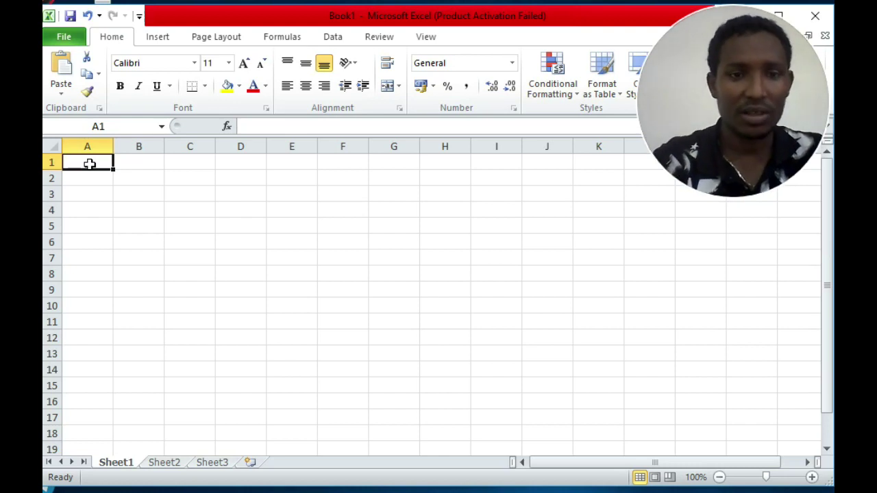
# Step: Put the 'sno' heading in A1 and fill serial numbers 1 to 10 down A2:A11
pyautogui.write('sn')
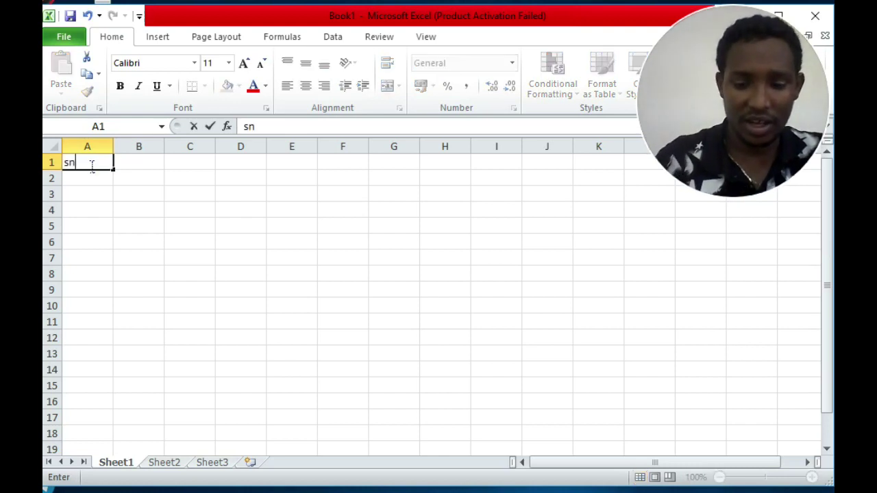
pyautogui.write('o')
pyautogui.hotkey('ctrl', 'Return')
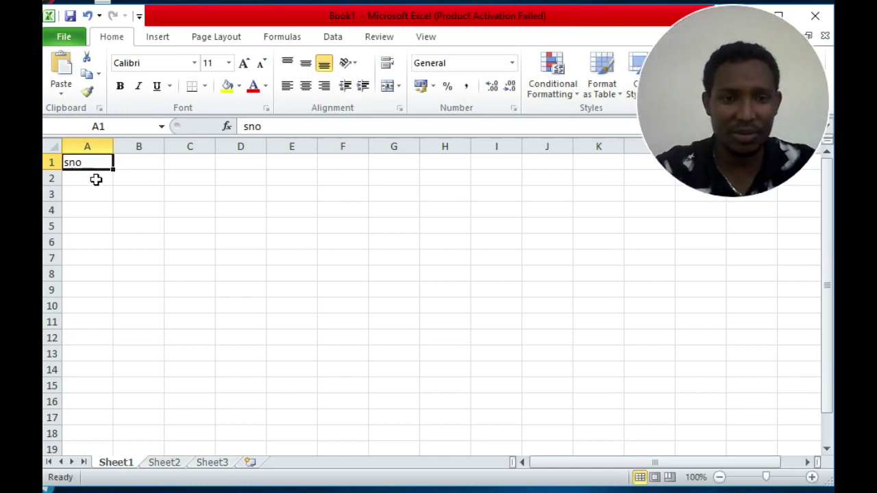
pyautogui.click(95, 179)
pyautogui.write('1')
pyautogui.press('Return')
pyautogui.write('2')
pyautogui.press('Return')
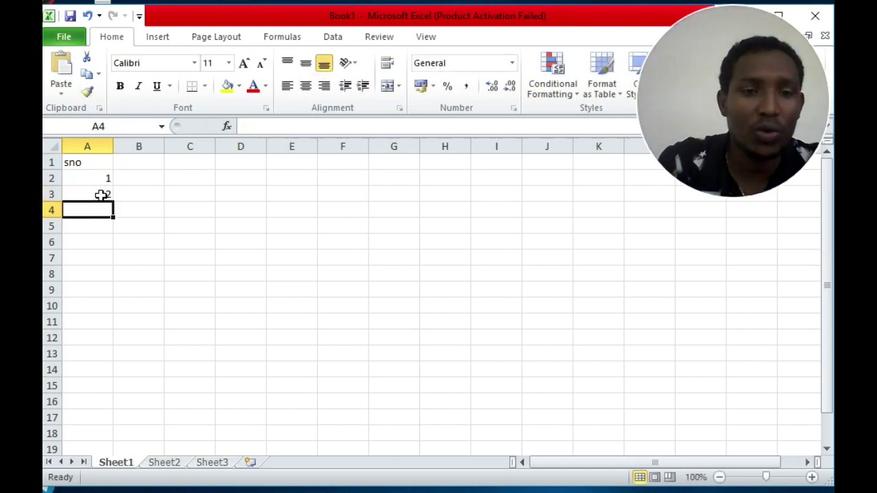
pyautogui.click(101, 183)
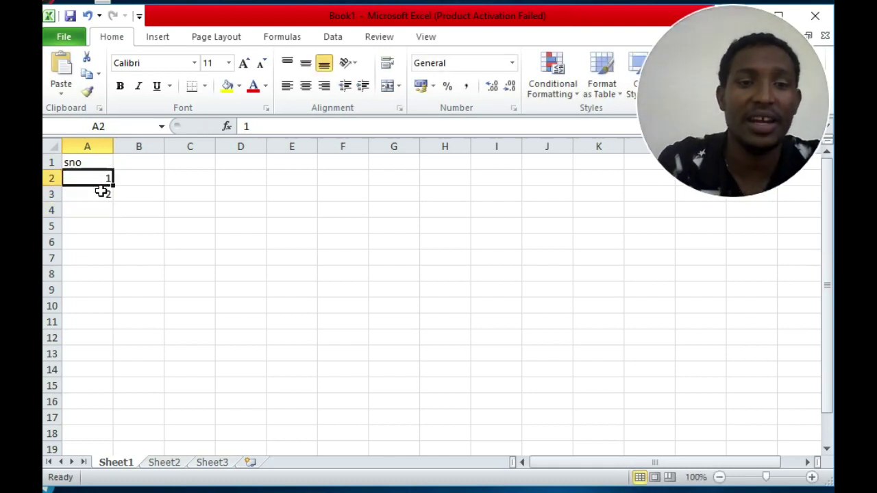
pyautogui.moveTo(101, 184); pyautogui.dragTo(101, 196)
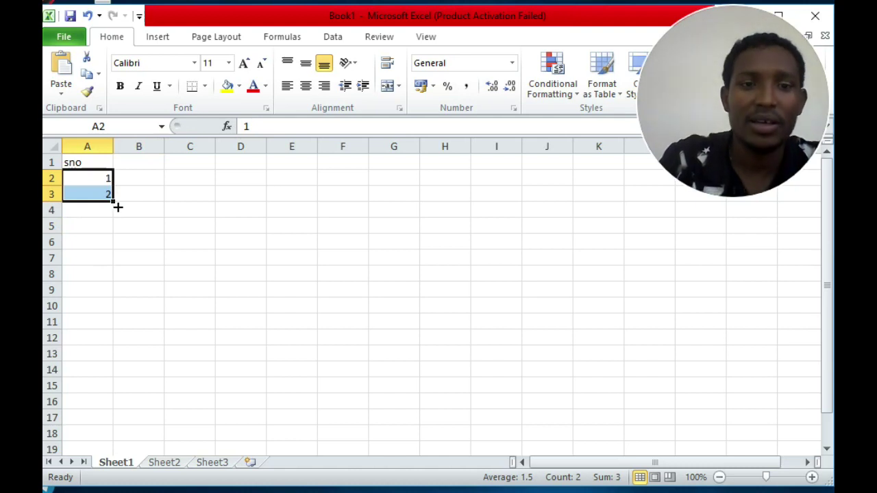
pyautogui.moveTo(118, 207)
pyautogui.mouseDown()
pyautogui.moveTo(109, 356)
pyautogui.moveTo(108, 335)
pyautogui.mouseUp()
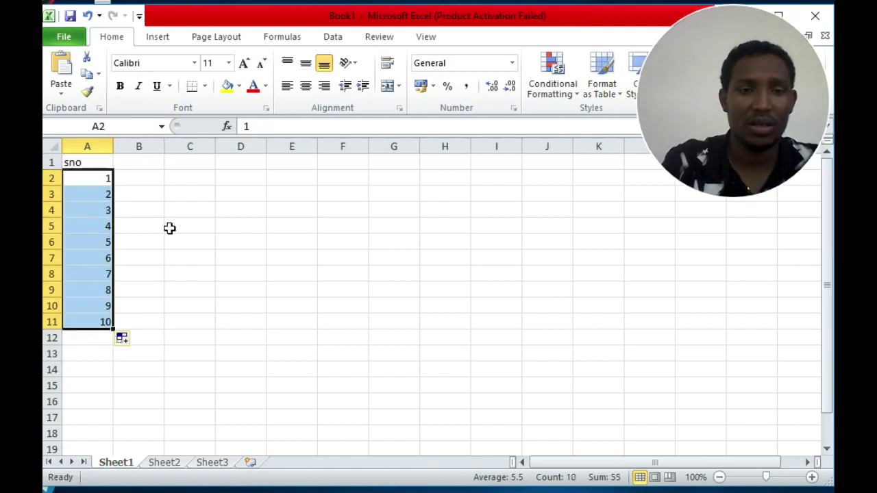
# Step: Add the 'Name' heading in B1 with Abebe, Gadisa, Kalkida and Kidist below it
pyautogui.click(152, 169)
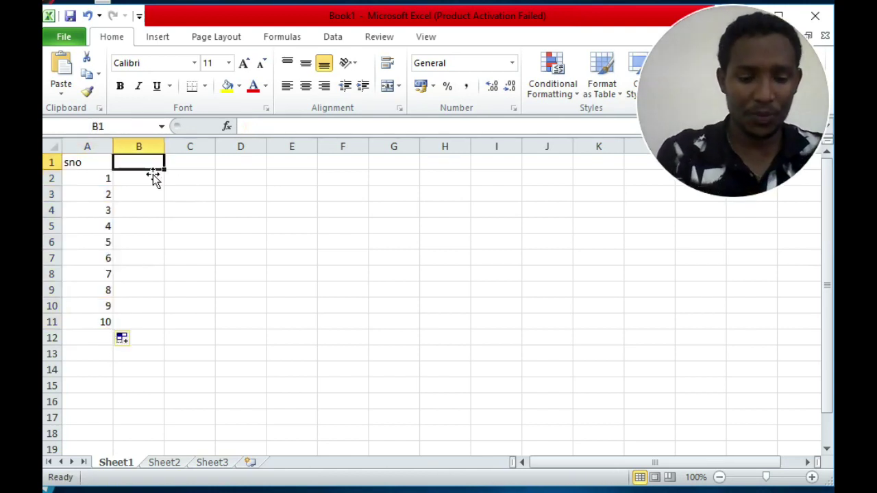
pyautogui.write('Name')
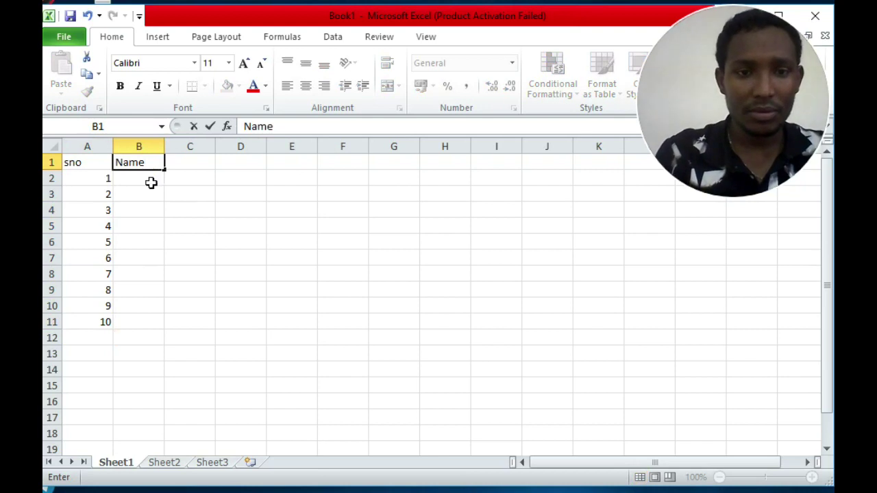
pyautogui.press('Return')
pyautogui.write('Abebe')
pyautogui.press('Return')
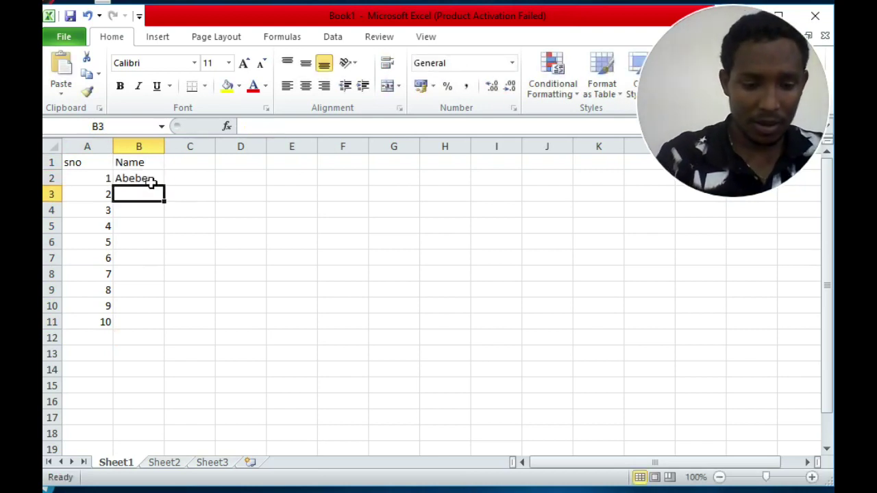
pyautogui.write('Gadisa')
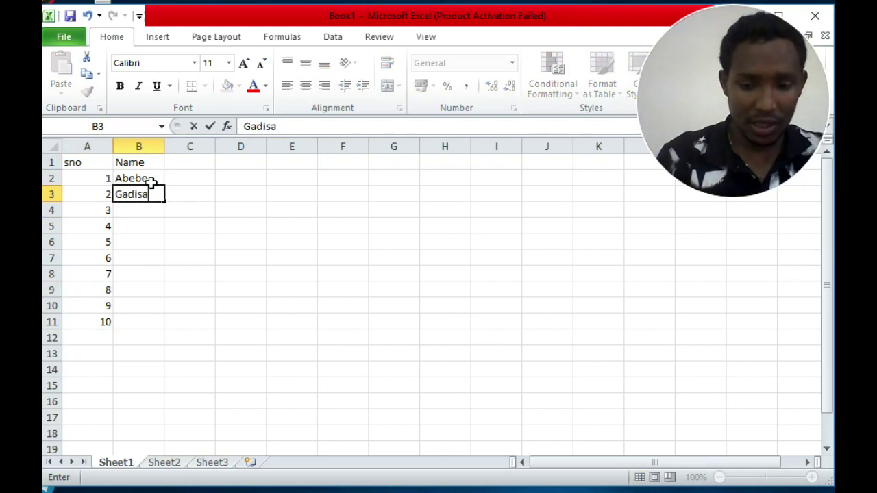
pyautogui.press('Return')
pyautogui.write('Kalkida')
pyautogui.press('Return')
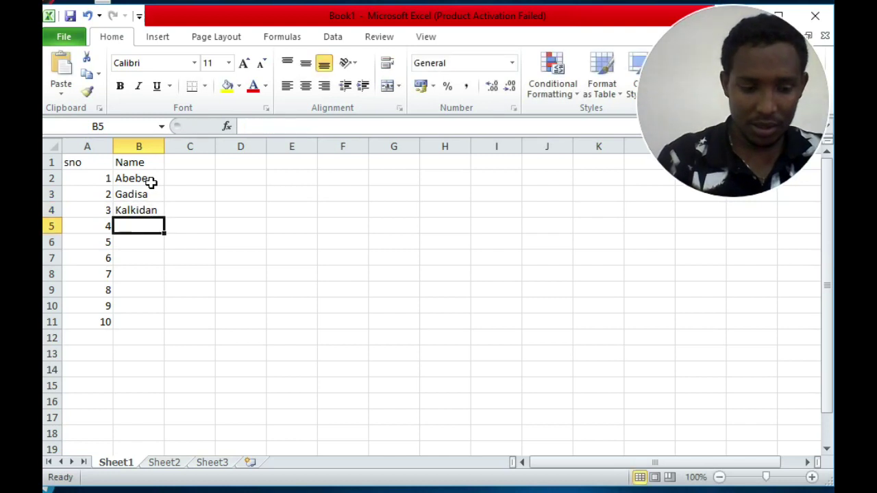
pyautogui.write('Kidist')
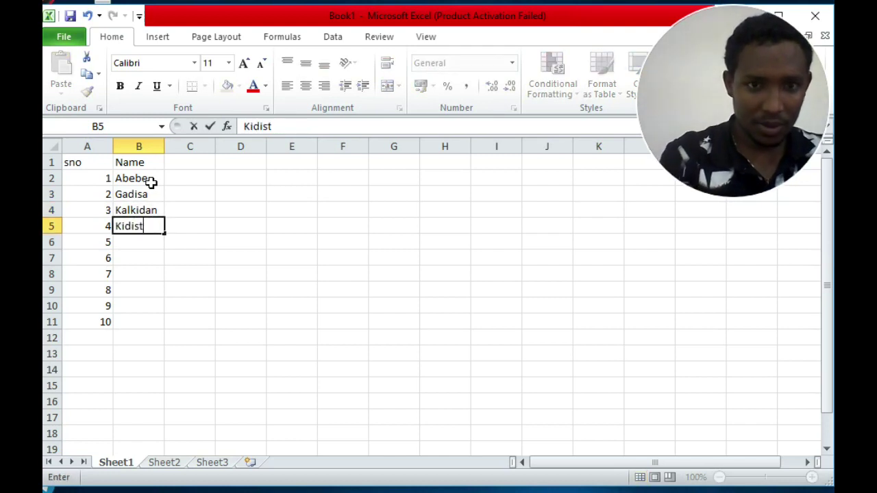
pyautogui.click(149, 249)
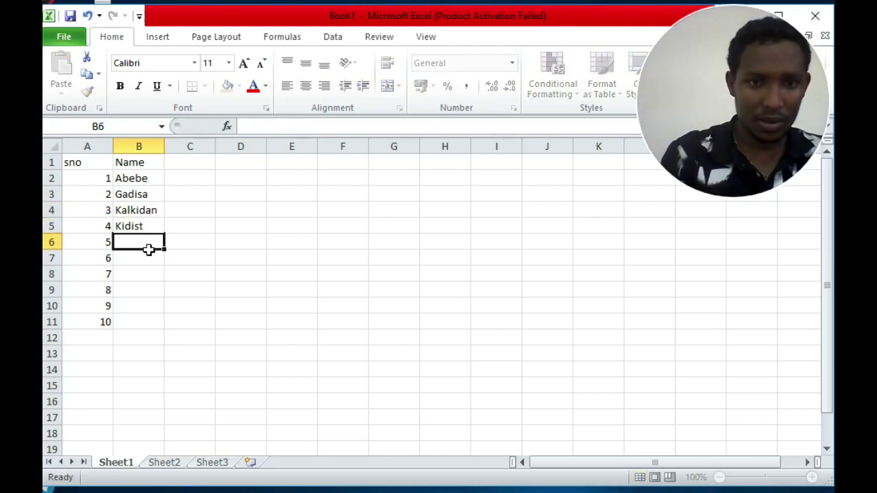
# Step: Continue the names with Kebede, Beky, Tesfaye, Magarsa, Yohanis and Adafris in B6:B11
pyautogui.write('Kebede')
pyautogui.click(150, 252)
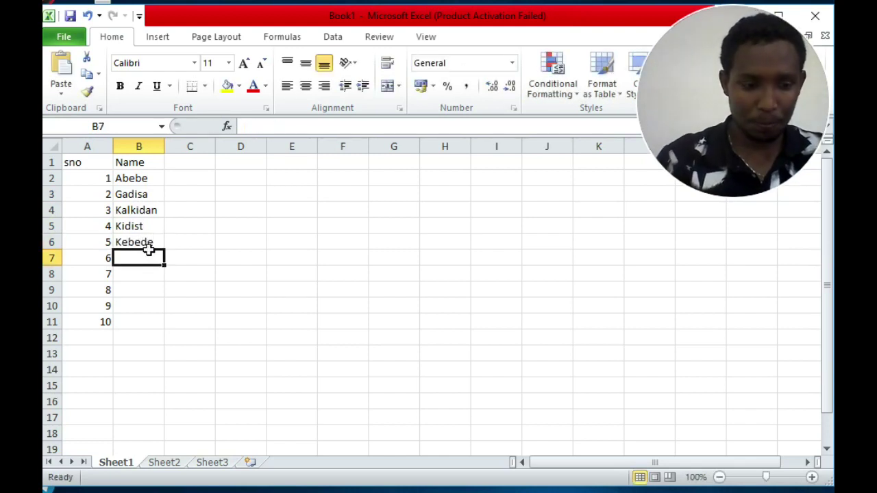
pyautogui.write('Bek')
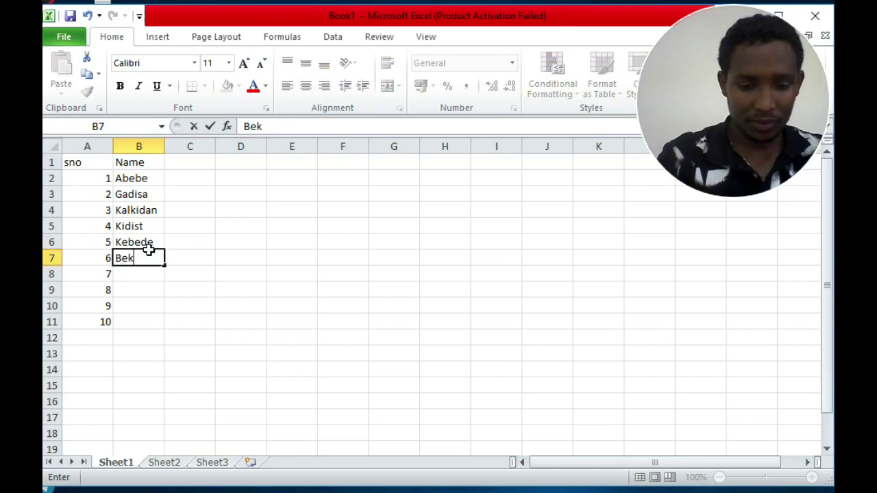
pyautogui.write('y')
pyautogui.press('Return')
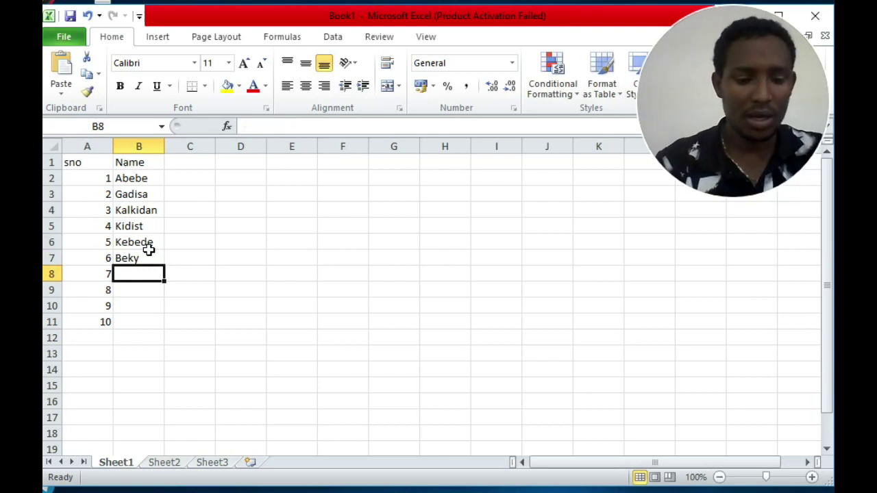
pyautogui.write('Tesfaye')
pyautogui.press('Return')
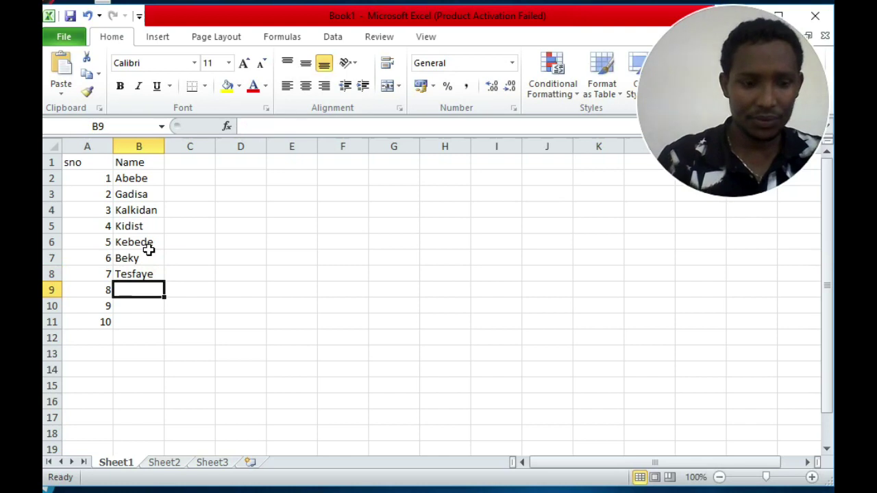
pyautogui.write('Magarsa')
pyautogui.press('Return')
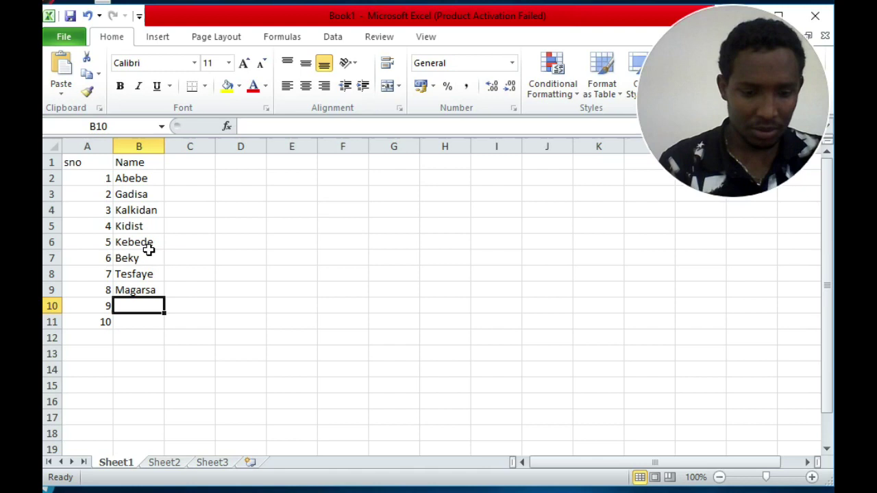
pyautogui.write('Yohanis')
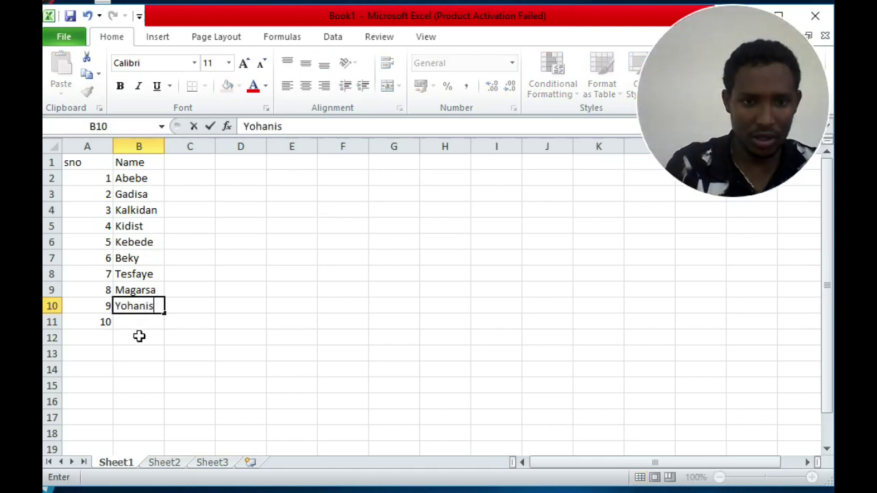
pyautogui.press('Return')
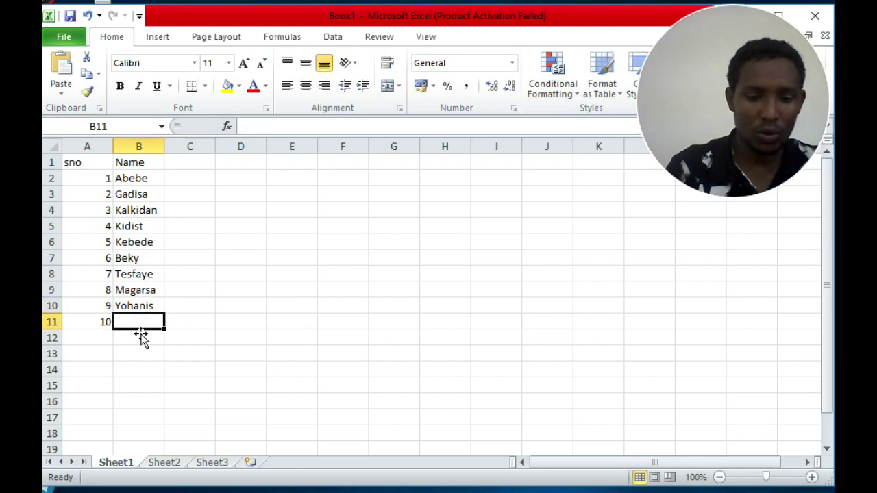
pyautogui.write('Adafris')
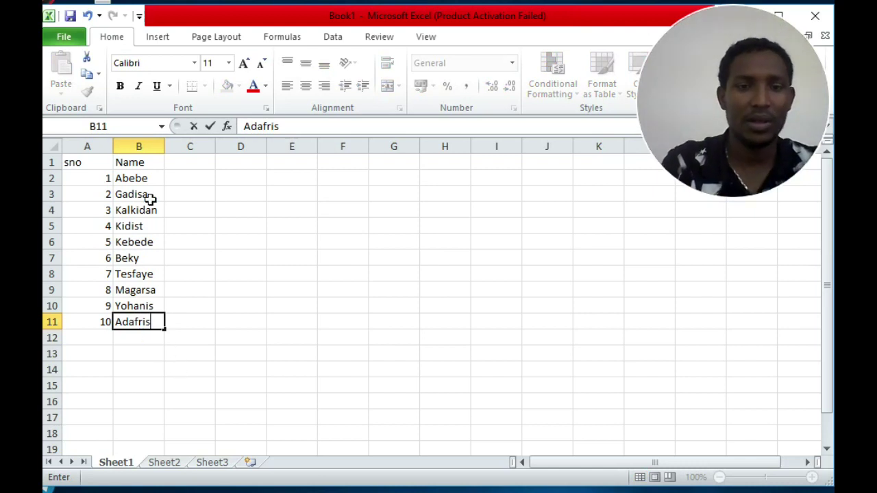
pyautogui.click(197, 168)
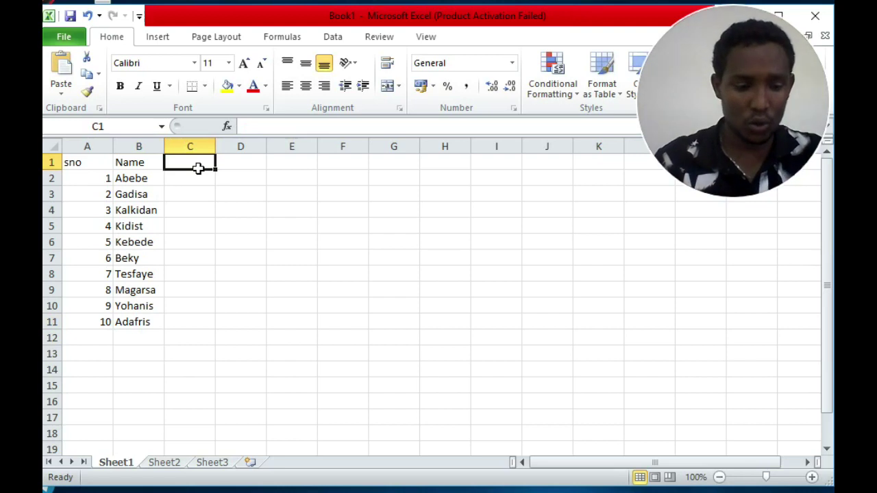
# Step: Enter the subject headings from 'Biology' onward and each student's marks, ending at H2
pyautogui.write('Biology')
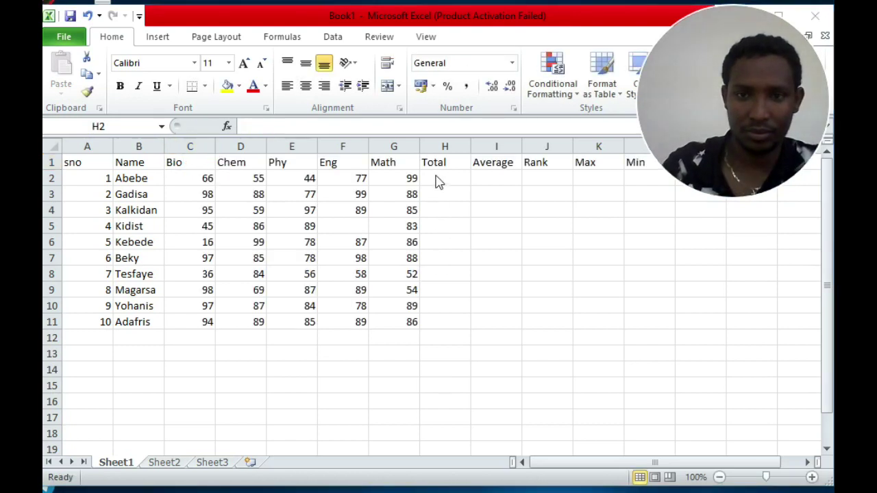
pyautogui.click(441, 179)
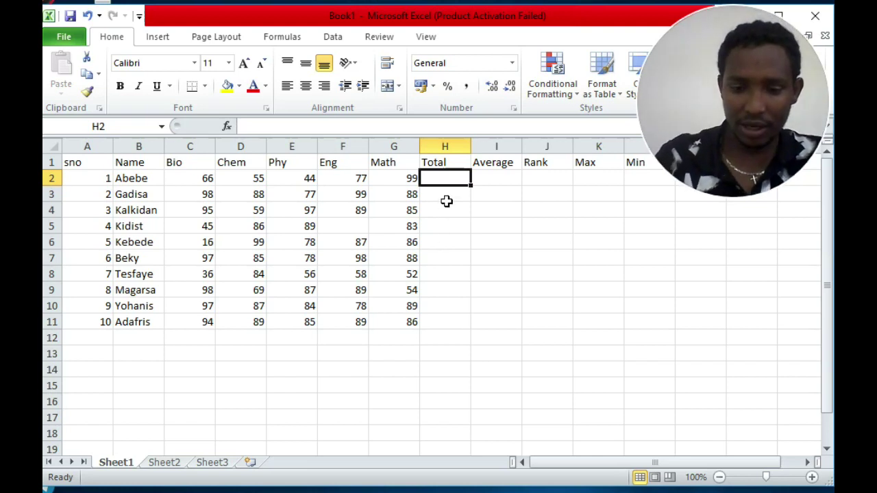
# Step: Enter =SUM(C2:G2) in H2, fill it down to H11, and begin an AVERAGE formula in I2
pyautogui.write('=')
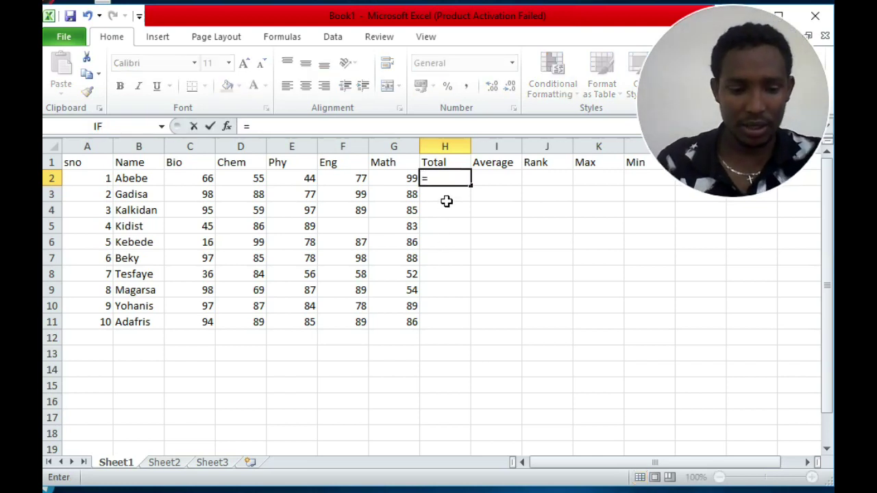
pyautogui.write('sum')
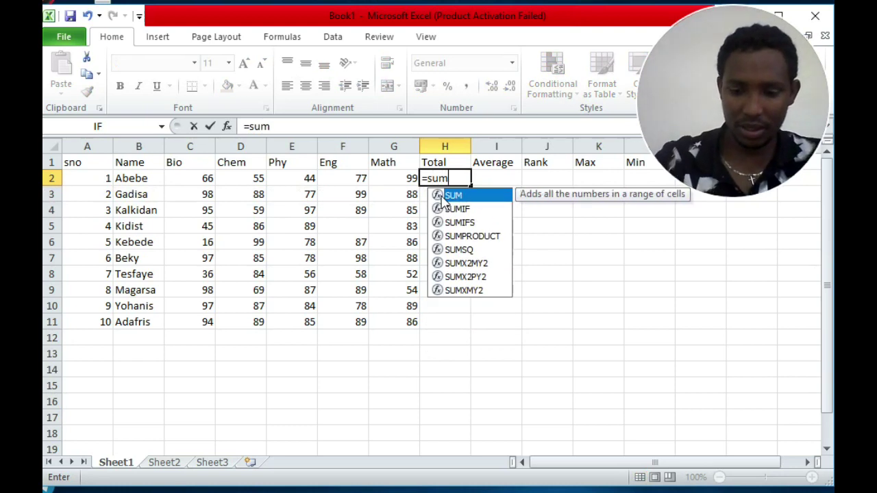
pyautogui.write('(')
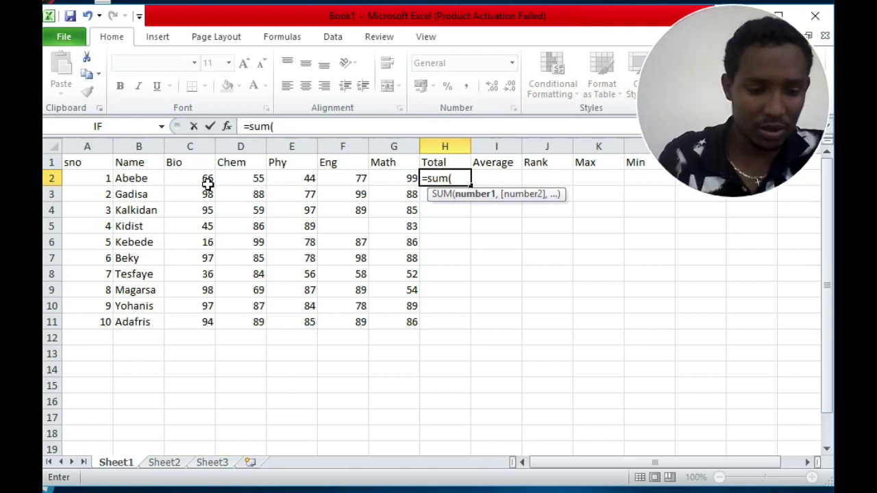
pyautogui.write('C2')
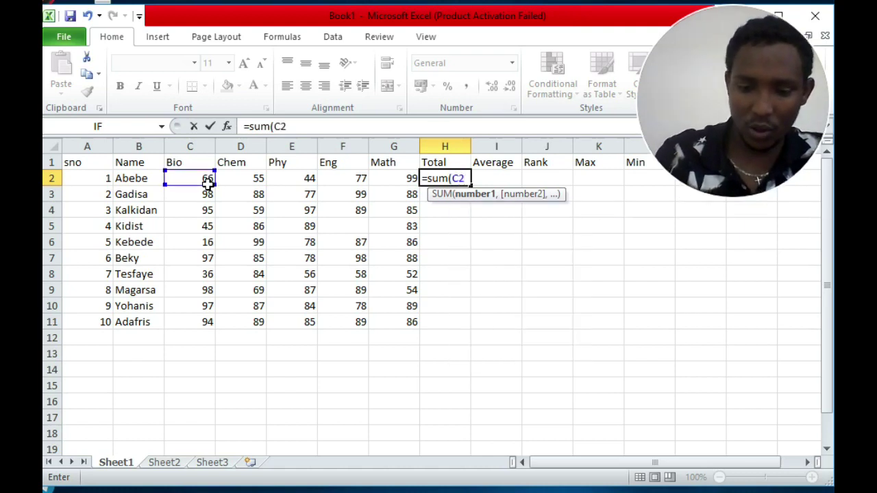
pyautogui.write(':')
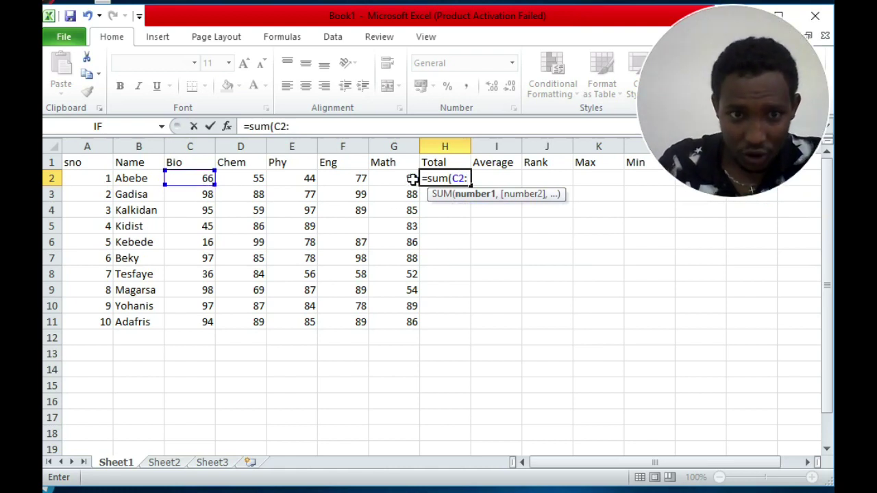
pyautogui.write('G')
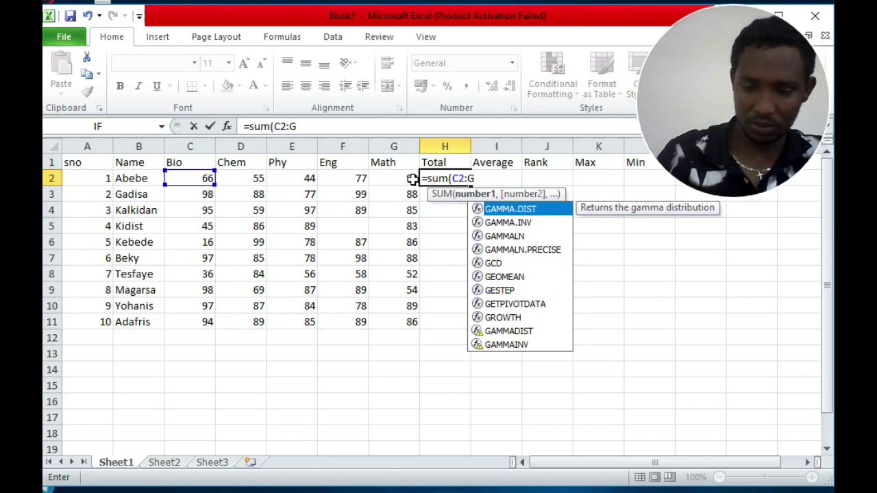
pyautogui.write('2')
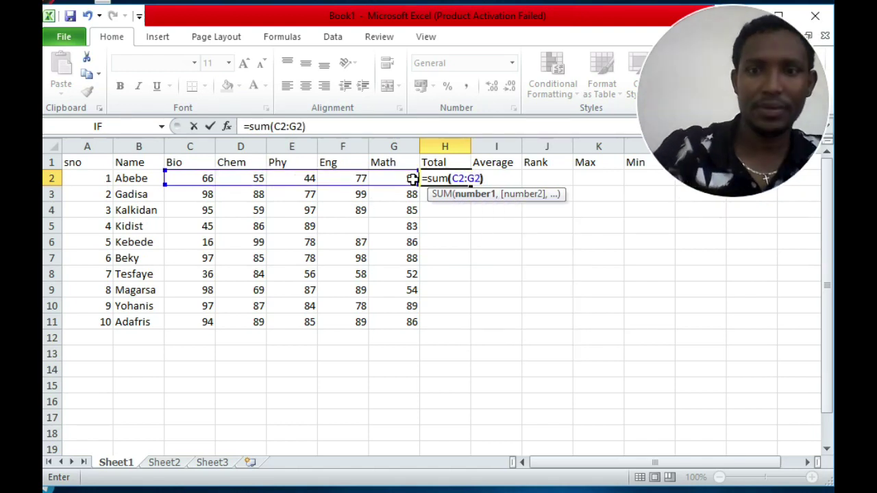
pyautogui.write(')')
pyautogui.press('Return')
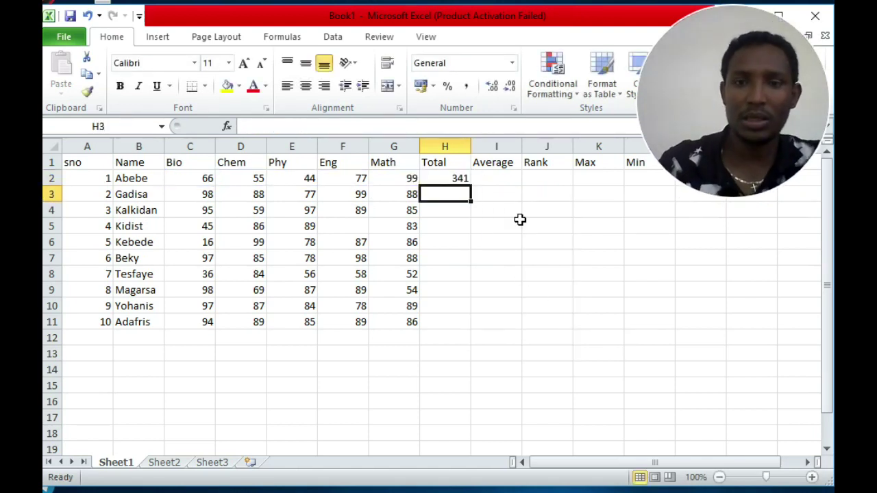
pyautogui.click(446, 180)
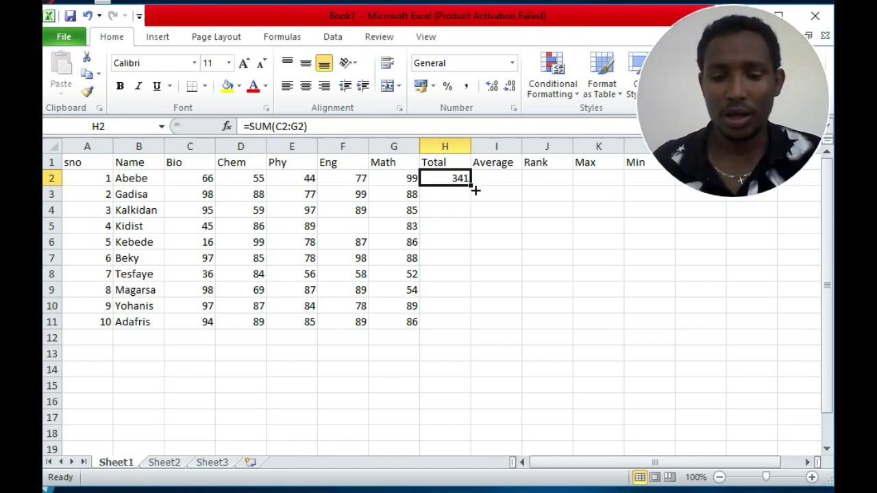
pyautogui.doubleClick(471, 185)
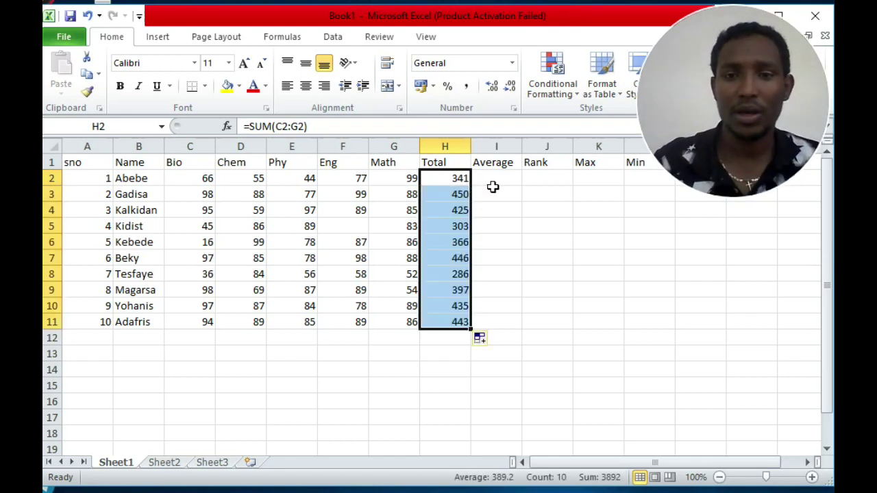
pyautogui.click(492, 186)
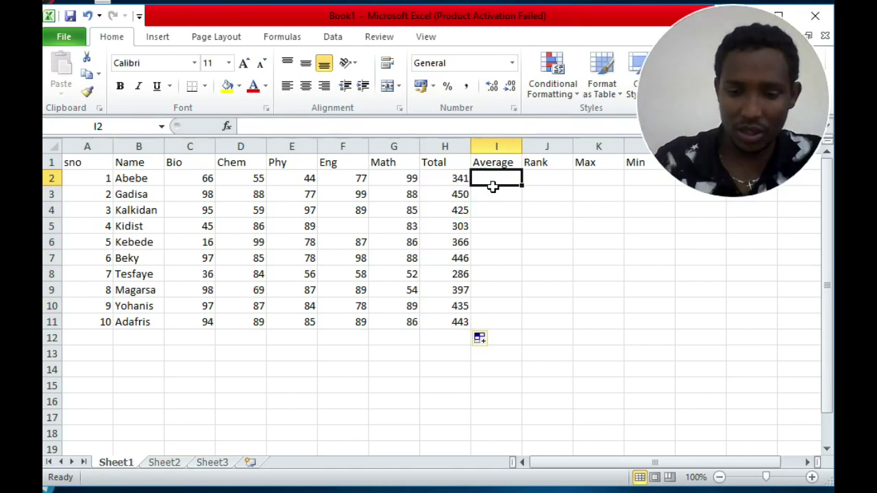
pyautogui.write('=average')
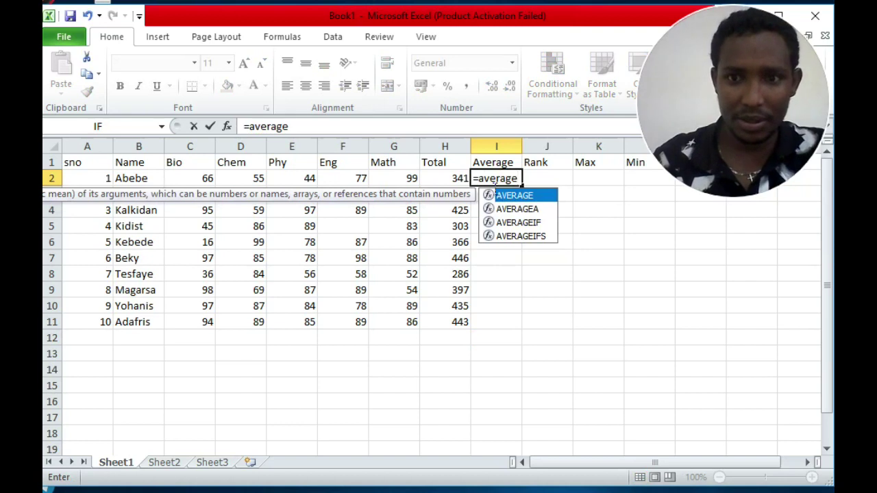
pyautogui.write('(')
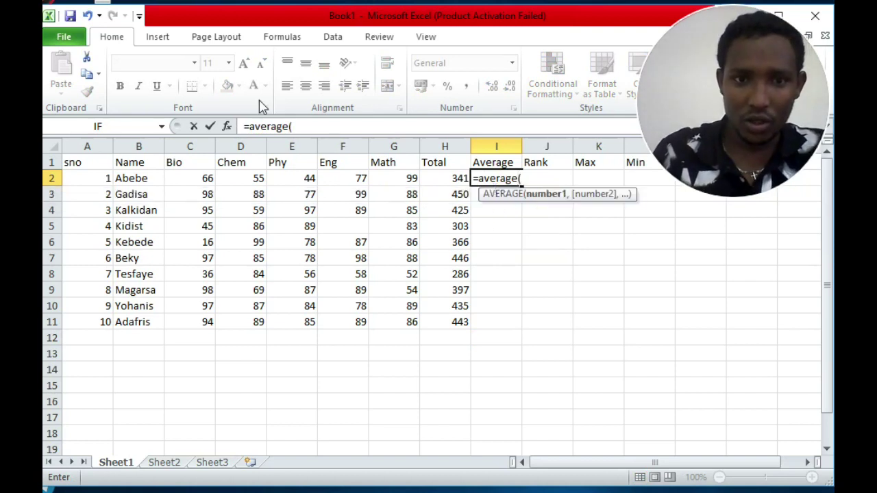
# Step: Complete =AVERAGE(C2:G2) in I2, fill it down, then delete everything in H2:I11
pyautogui.click(209, 184)
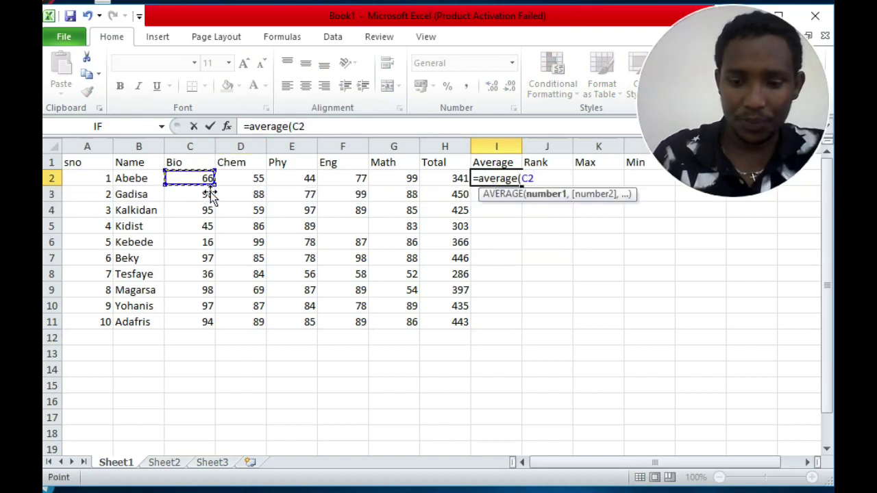
pyautogui.press('F8')
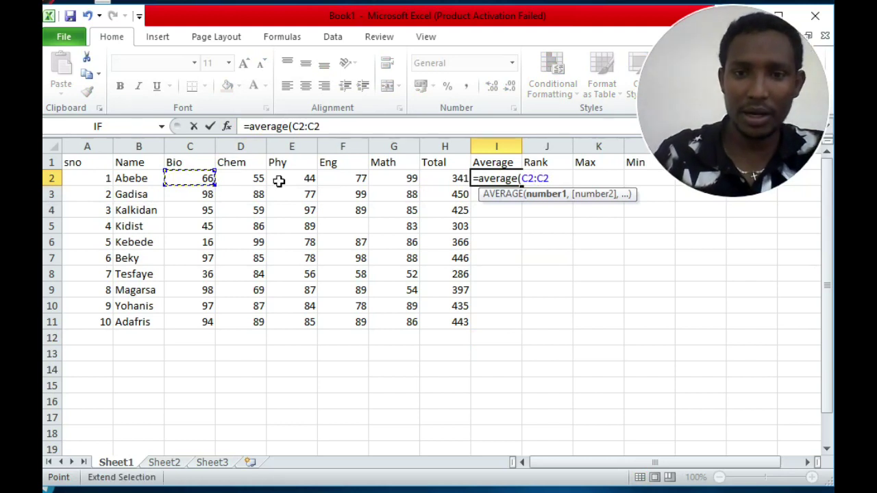
pyautogui.click(412, 179)
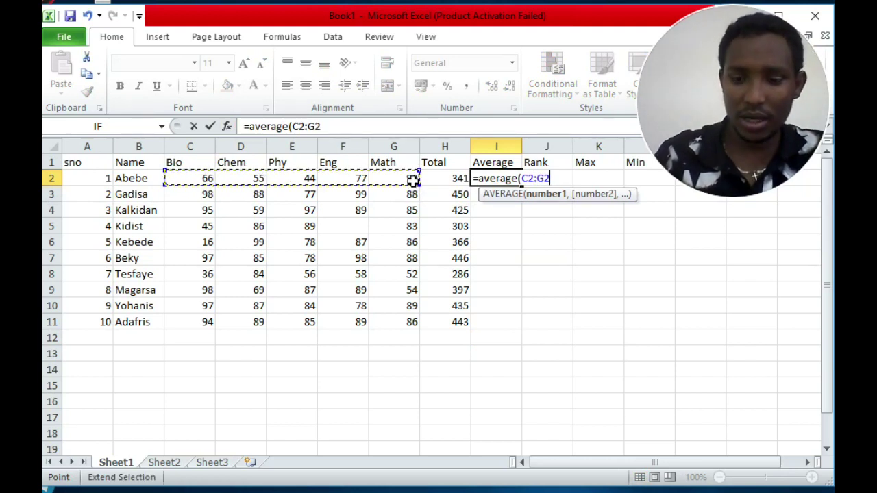
pyautogui.write(')')
pyautogui.press('Return')
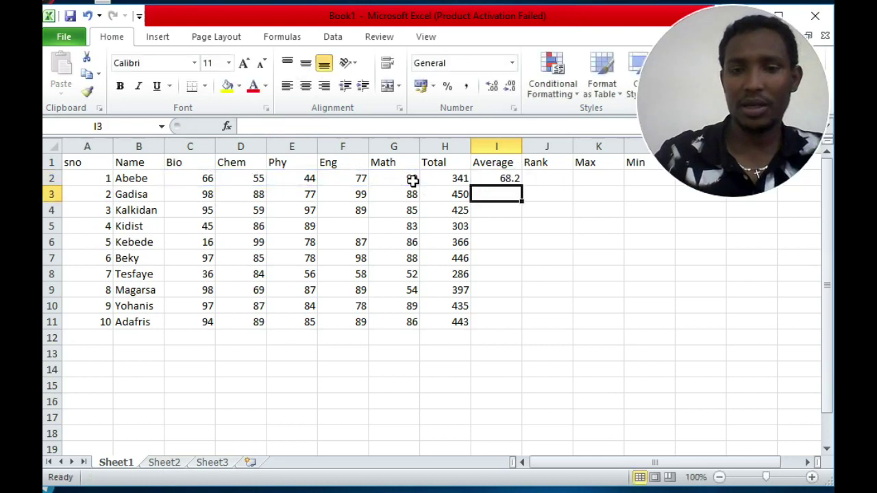
pyautogui.click(519, 180)
pyautogui.doubleClick(528, 193)
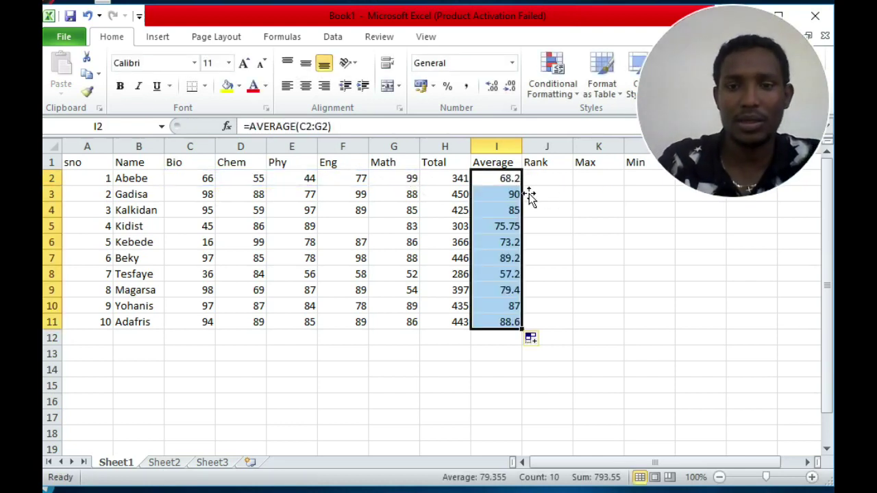
pyautogui.moveTo(462, 182); pyautogui.dragTo(503, 324)
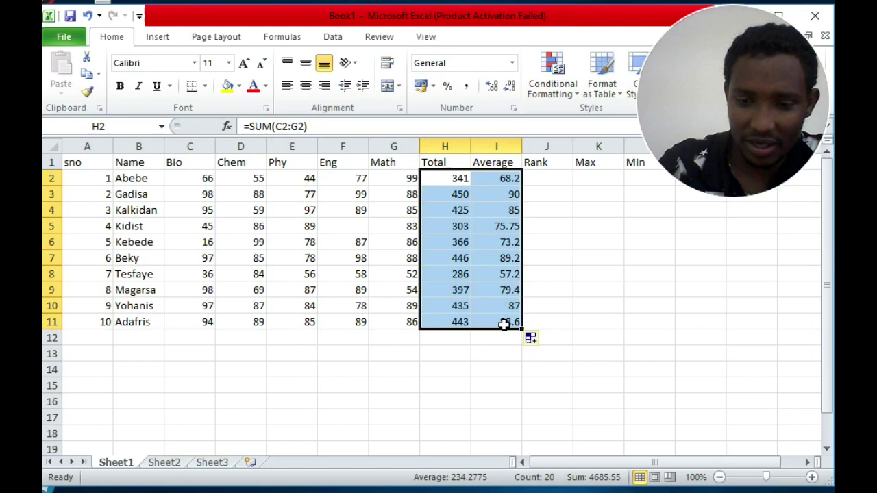
pyautogui.press('Delete')
# Step: Insert SUM in H2 through Insert Function with Number1 C2:G2, and fill it down to H11
pyautogui.click(459, 182)
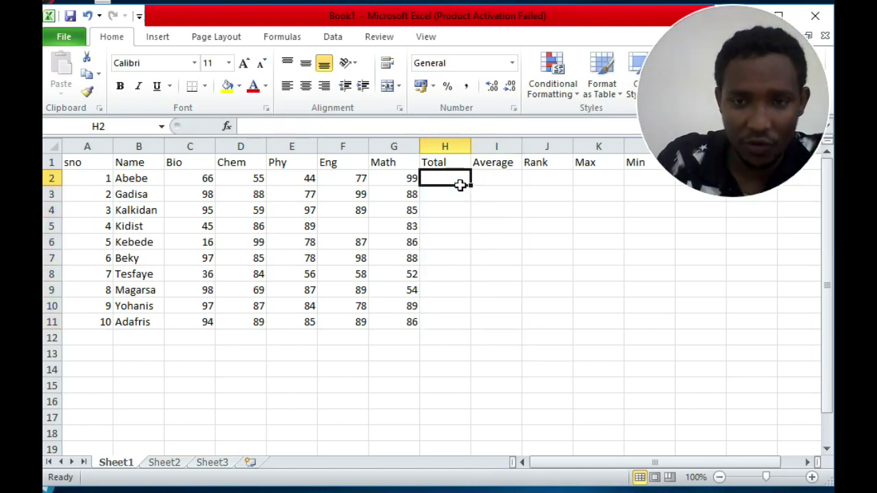
pyautogui.click(227, 127)
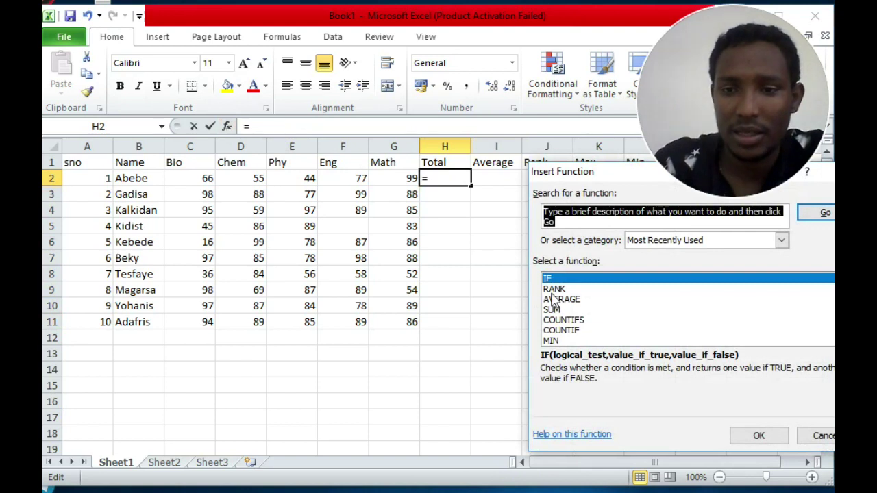
pyautogui.click(555, 312)
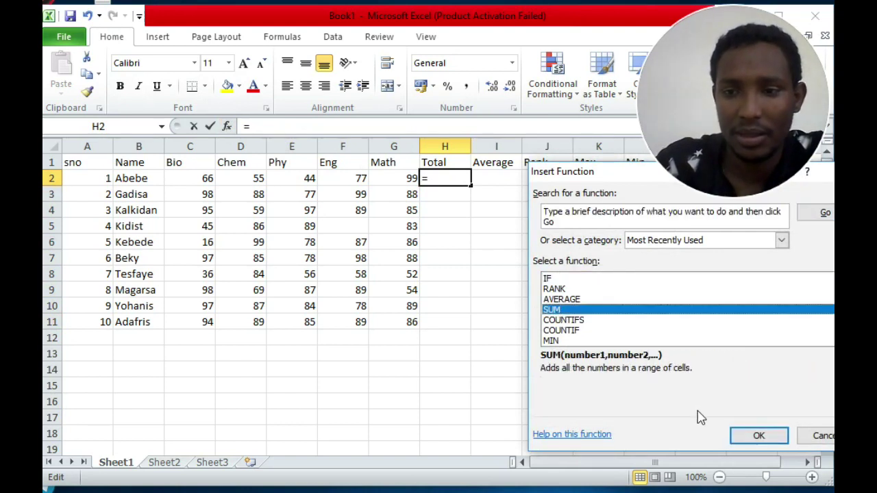
pyautogui.click(756, 434)
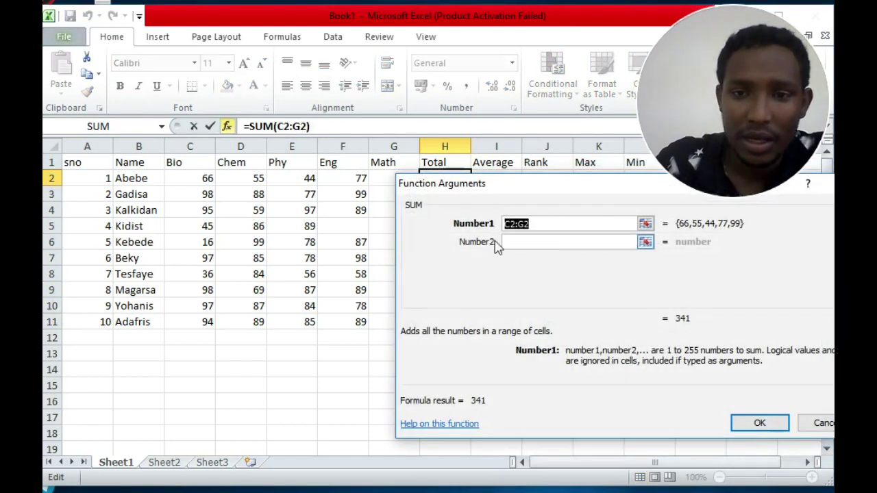
pyautogui.moveTo(535, 189)
pyautogui.mouseDown()
pyautogui.moveTo(291, 248)
pyautogui.moveTo(285, 241)
pyautogui.mouseUp()
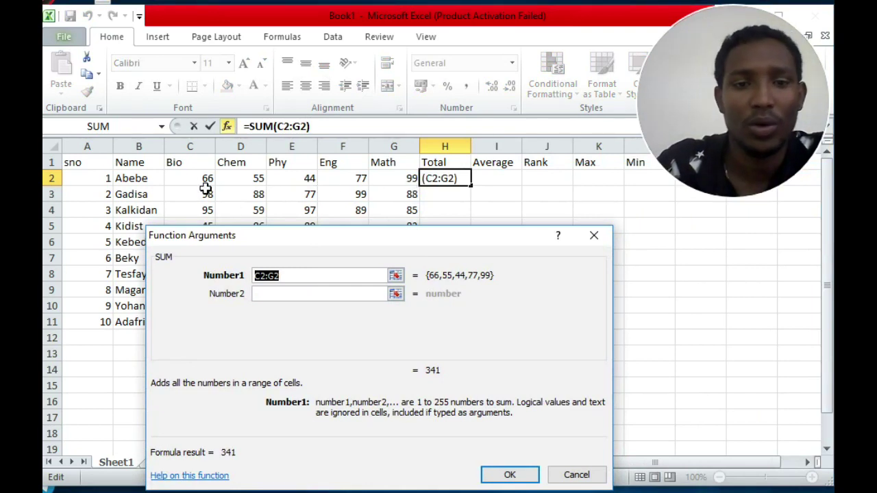
pyautogui.moveTo(205, 180); pyautogui.dragTo(392, 181)
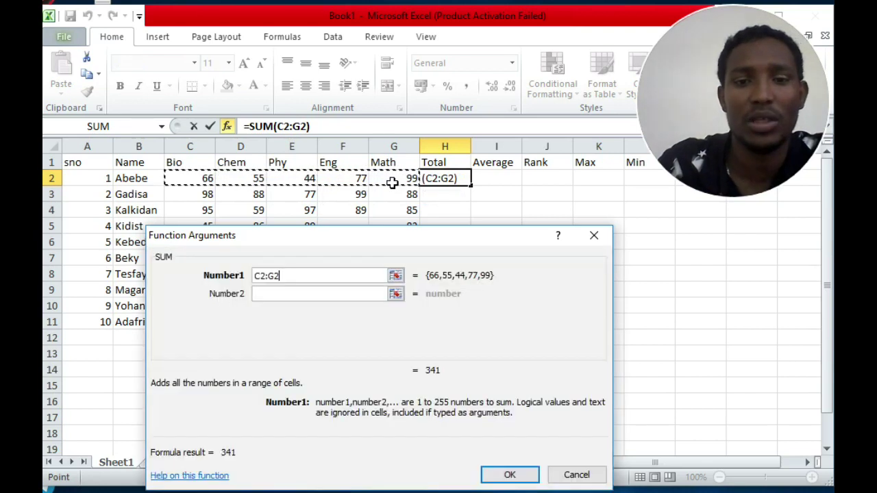
pyautogui.click(509, 475)
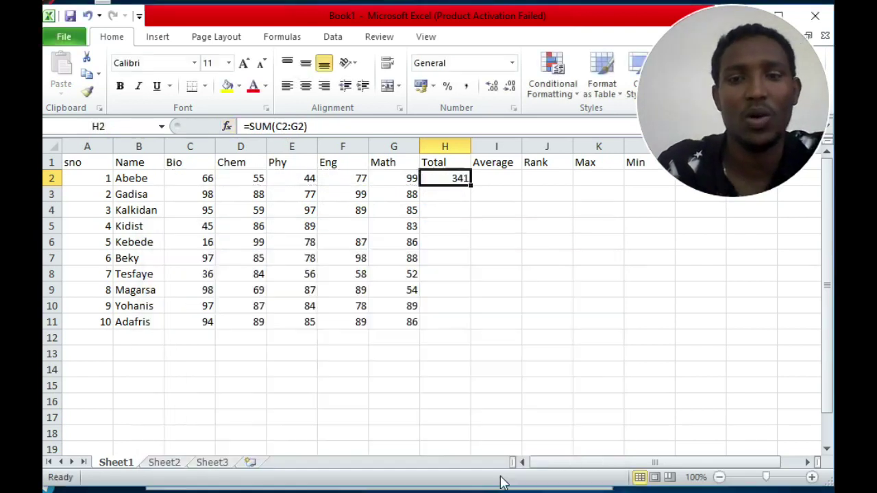
pyautogui.doubleClick(479, 192)
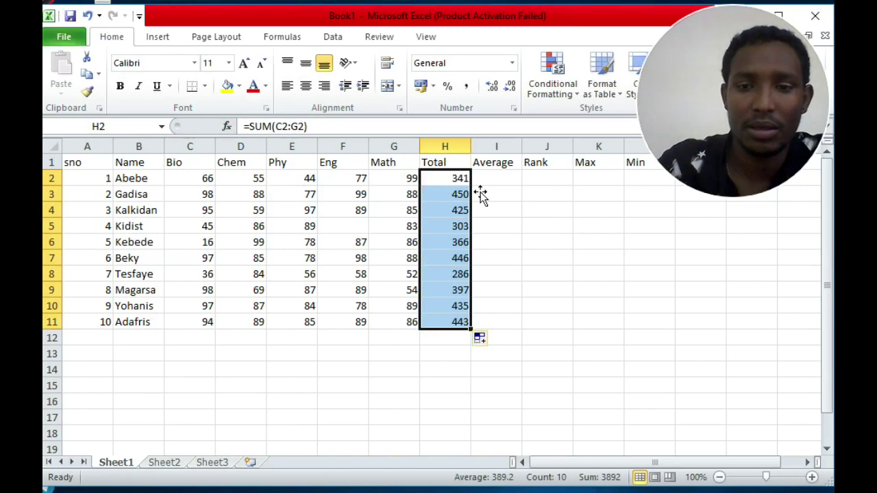
# Step: Insert AVERAGE in I2 through Insert Function with Number1 C2:G2, and fill it down to I11
pyautogui.click(495, 186)
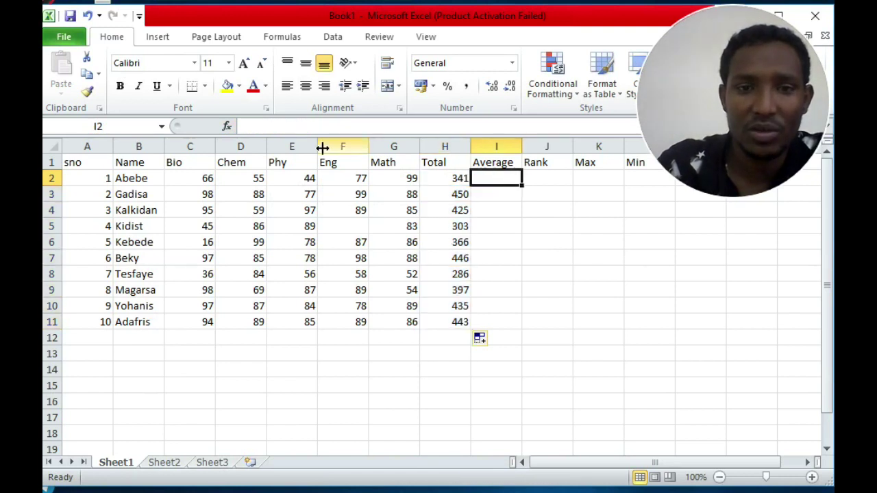
pyautogui.click(227, 126)
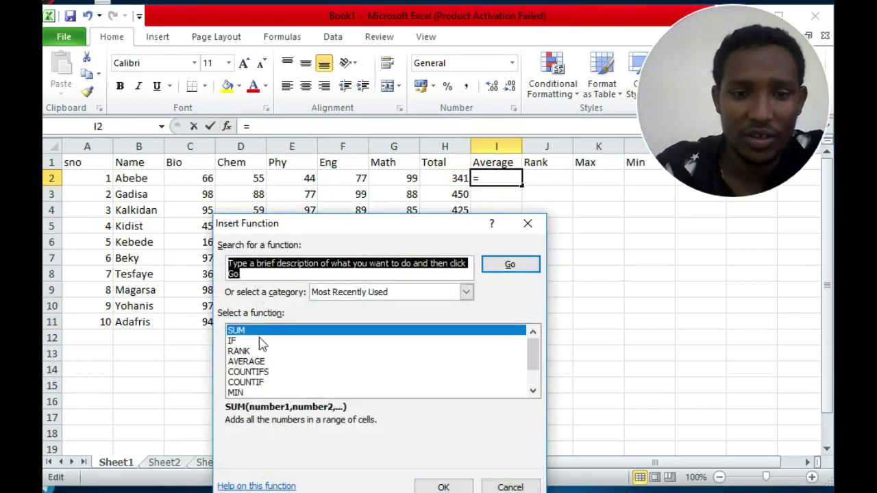
pyautogui.click(248, 362)
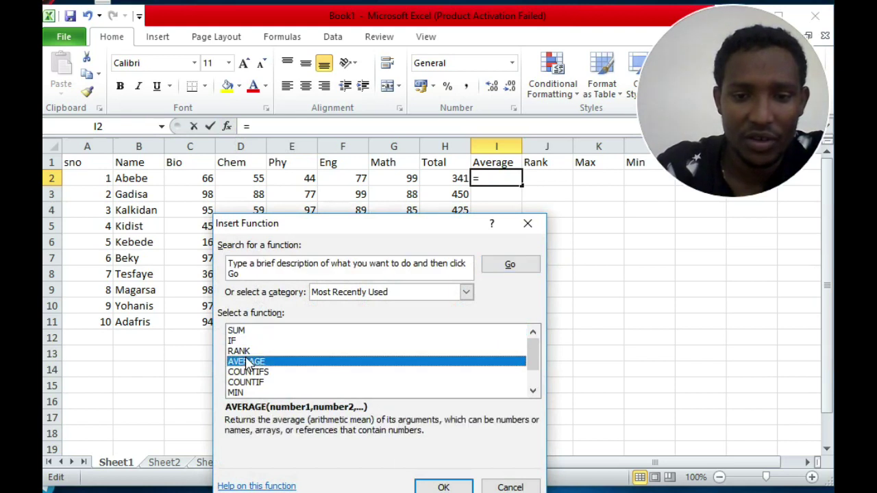
pyautogui.click(438, 488)
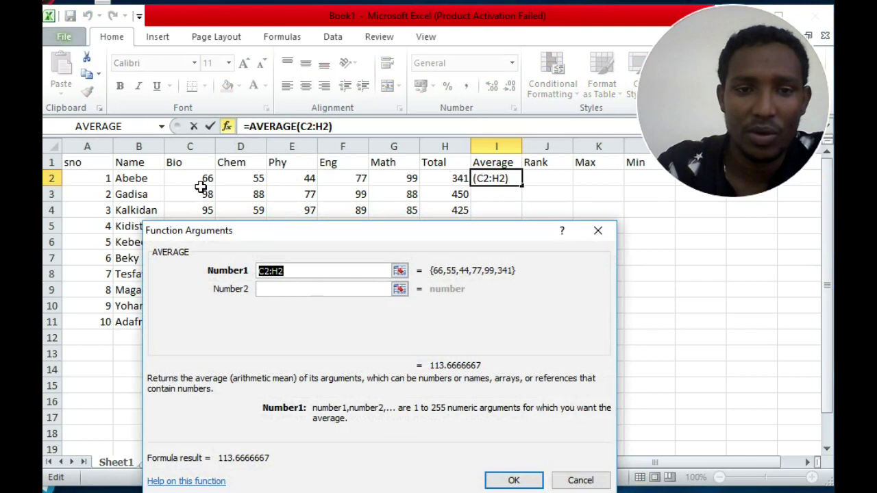
pyautogui.moveTo(200, 185); pyautogui.dragTo(388, 179)
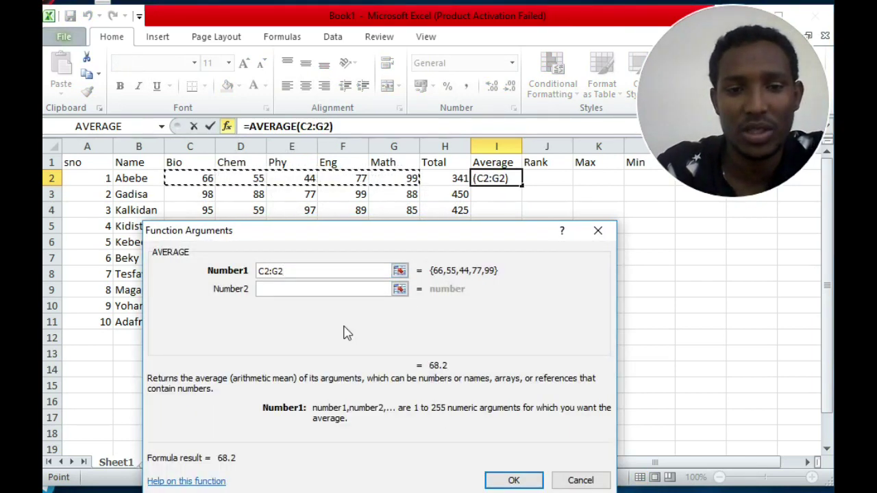
pyautogui.click(514, 480)
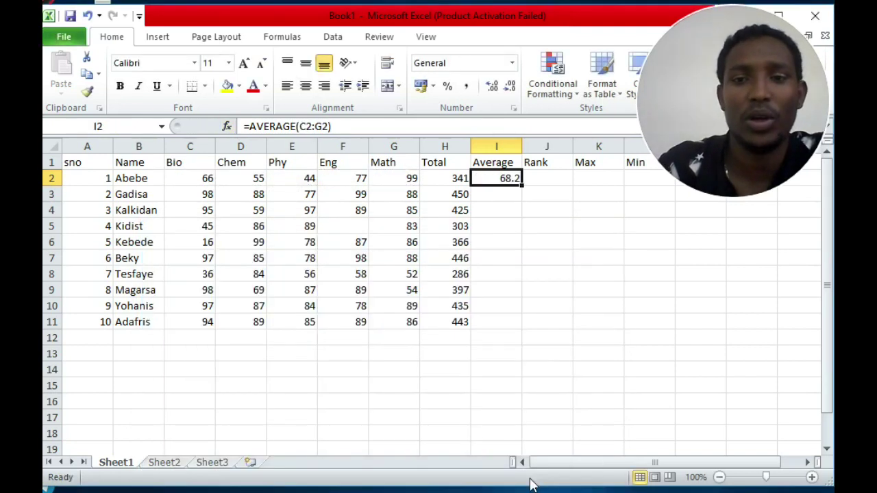
pyautogui.doubleClick(528, 194)
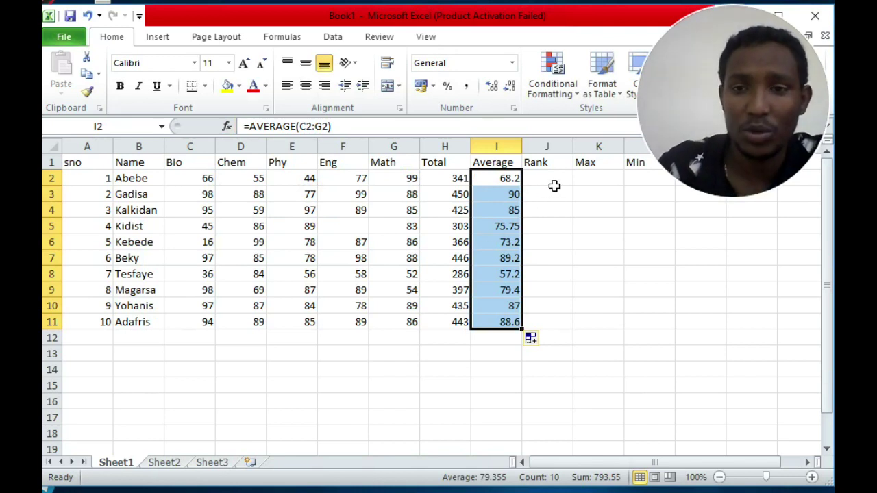
# Step: Find MAX by searching 'max' in Insert Function and put =MAX(C2:C11) in K2
pyautogui.click(598, 184)
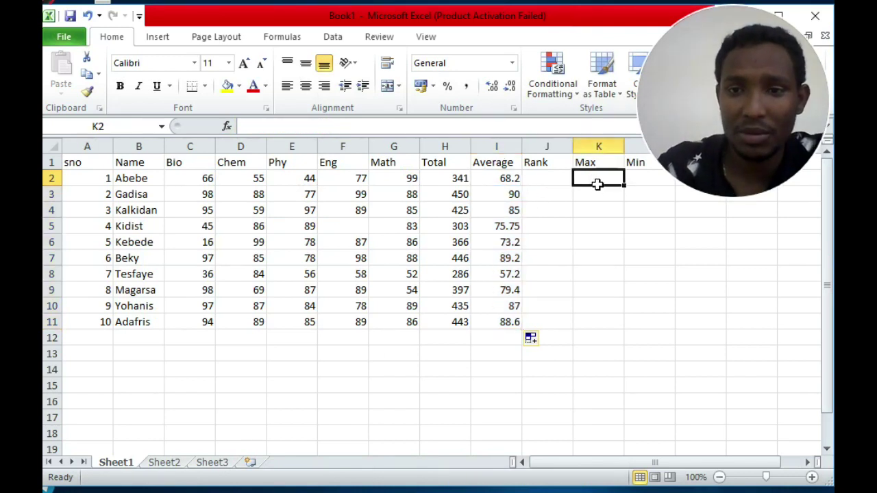
pyautogui.click(227, 127)
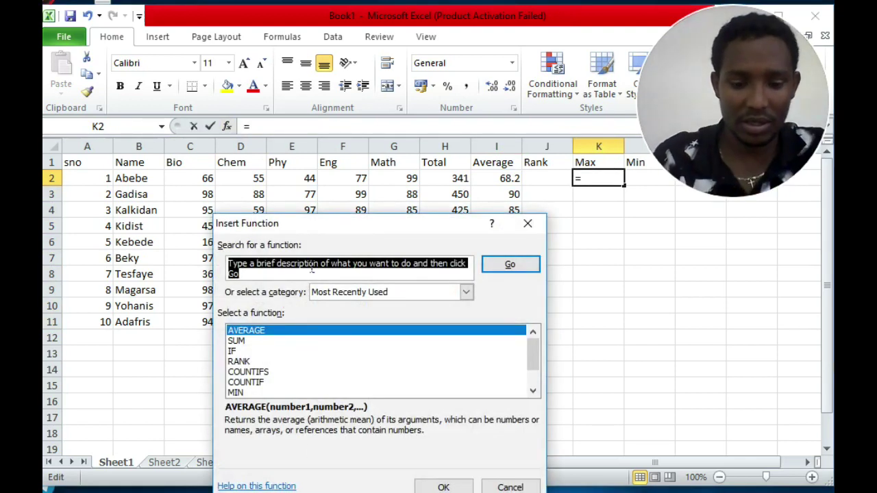
pyautogui.write('max')
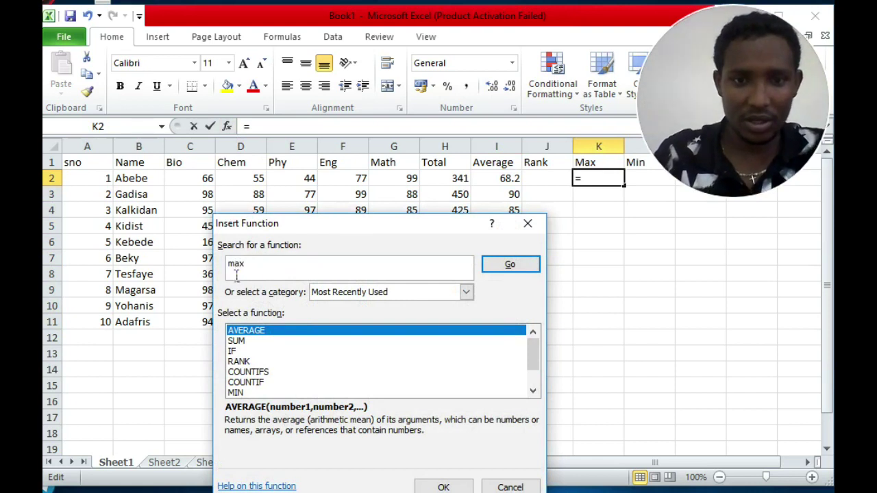
pyautogui.click(517, 269)
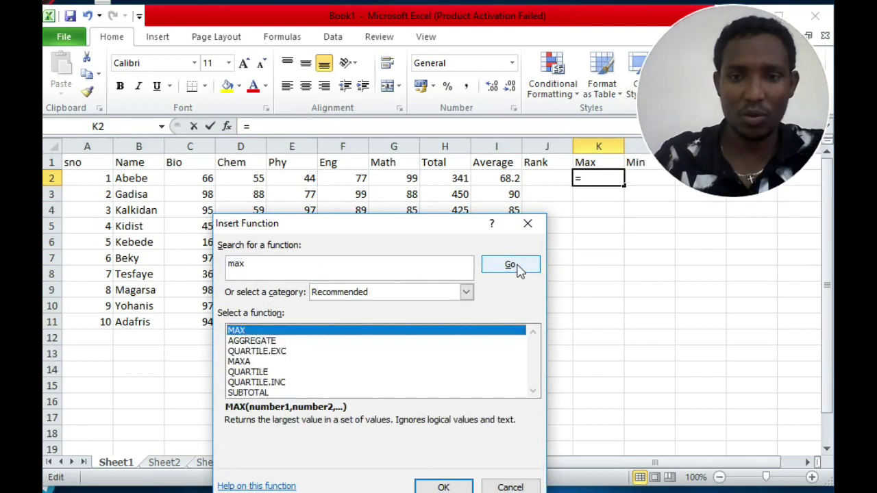
pyautogui.click(443, 487)
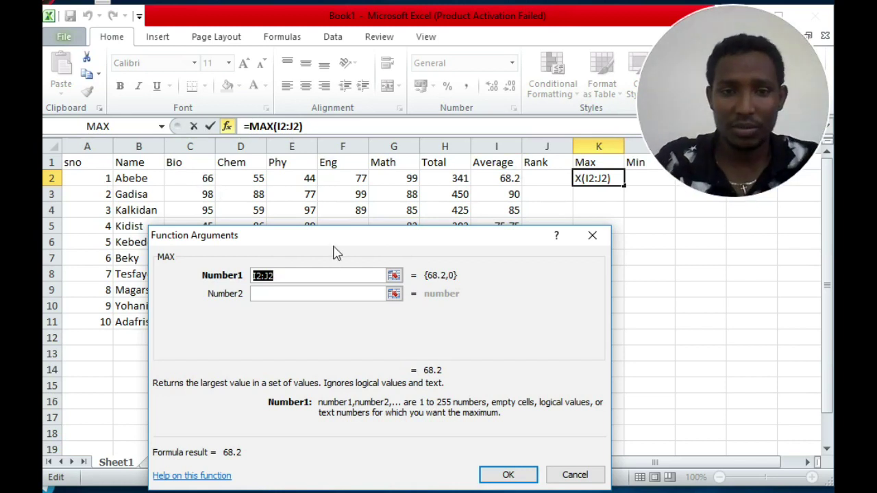
pyautogui.moveTo(336, 248); pyautogui.dragTo(596, 273)
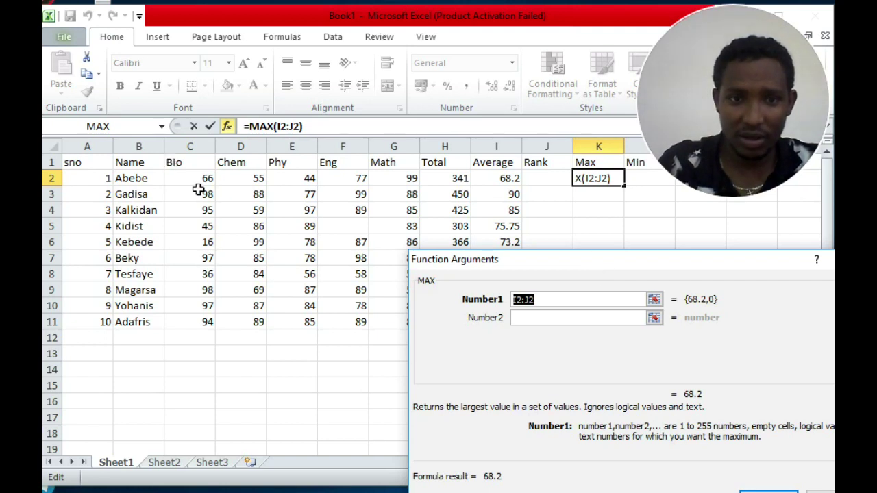
pyautogui.moveTo(197, 180); pyautogui.dragTo(192, 326)
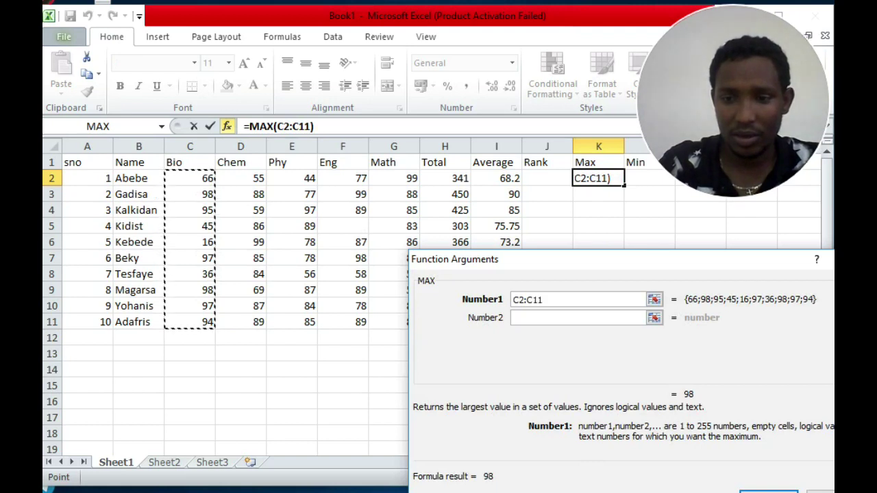
pyautogui.click(697, 372)
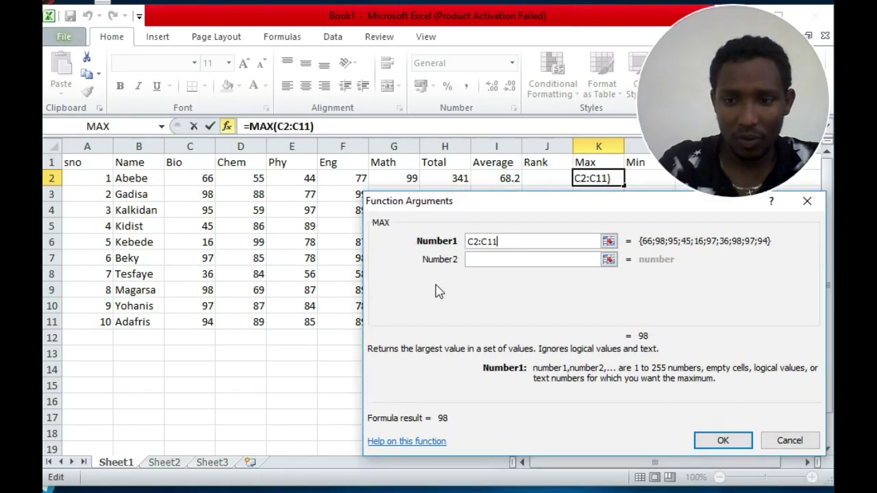
pyautogui.click(723, 440)
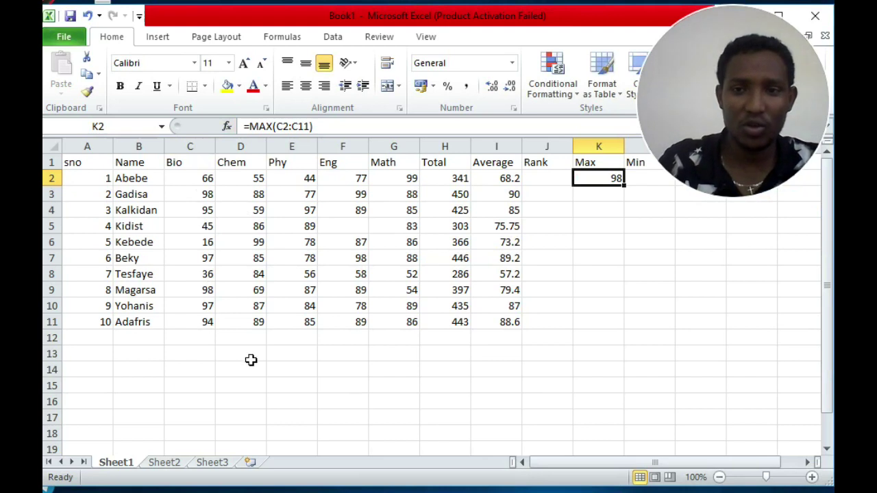
# Step: Enter =MIN(C2:C11) in L2 to show the lowest Bio mark, 16
pyautogui.click(649, 180)
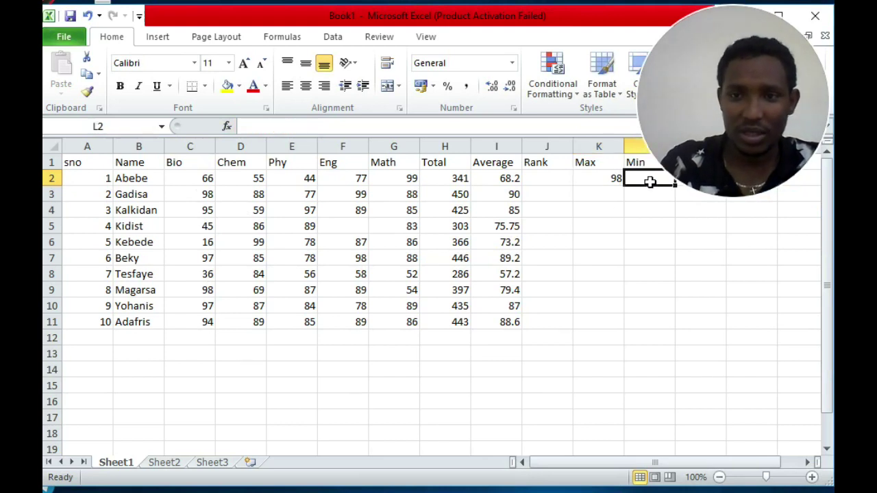
pyautogui.click(226, 127)
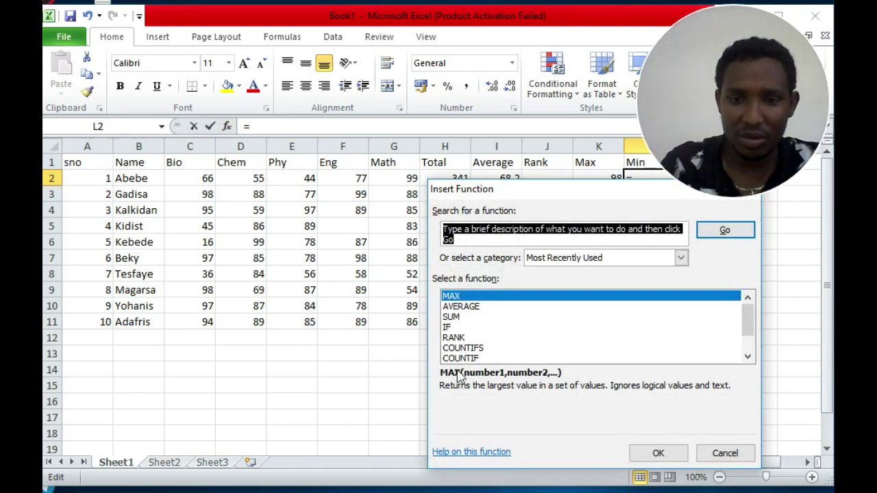
pyautogui.write('min')
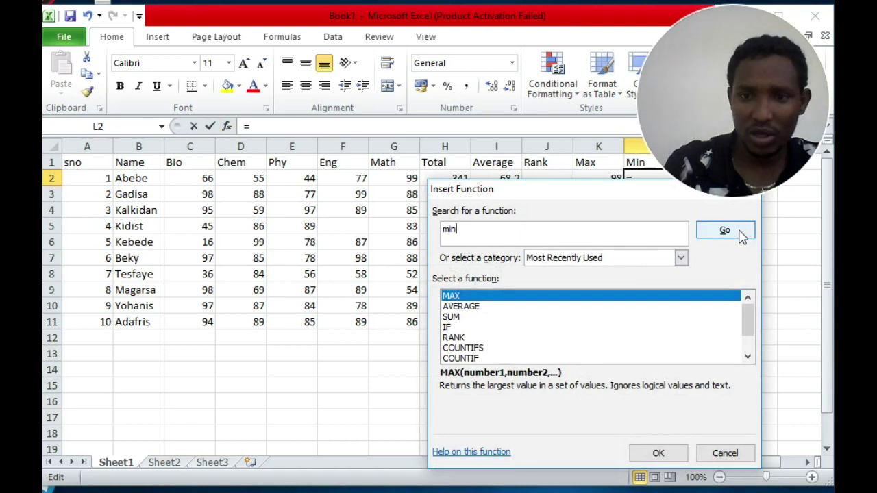
pyautogui.click(741, 235)
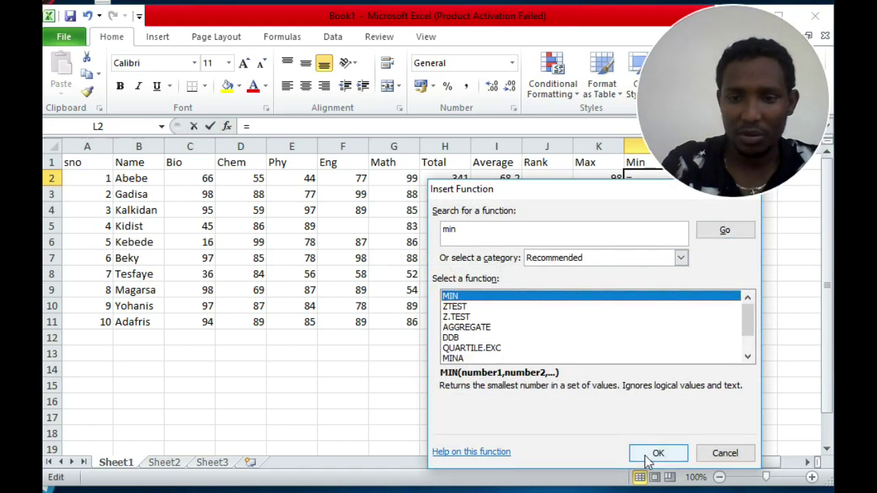
pyautogui.click(648, 458)
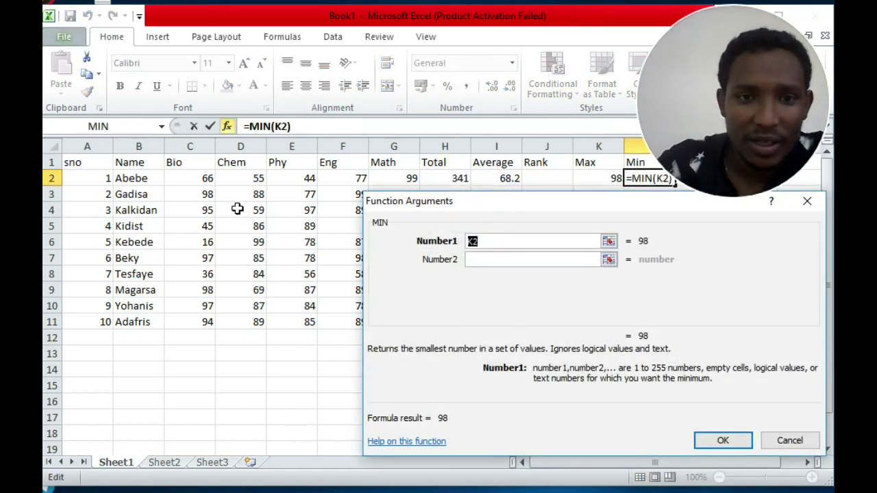
pyautogui.moveTo(207, 179); pyautogui.dragTo(207, 322)
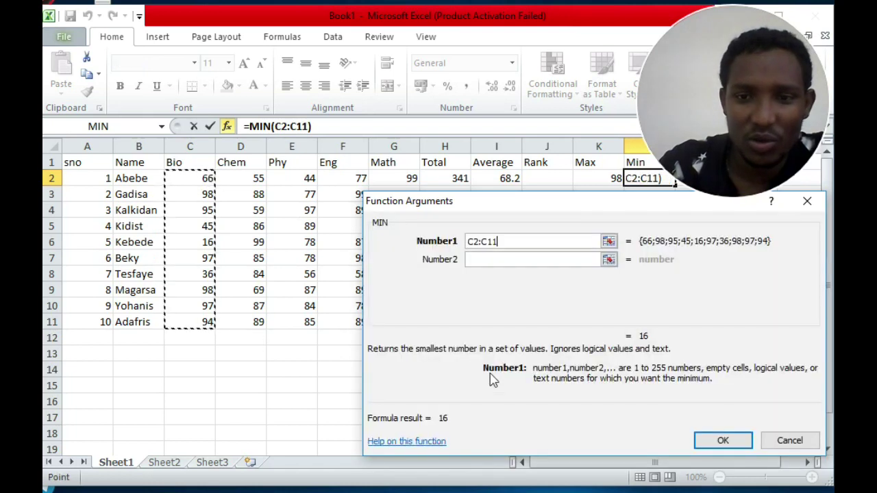
pyautogui.click(721, 445)
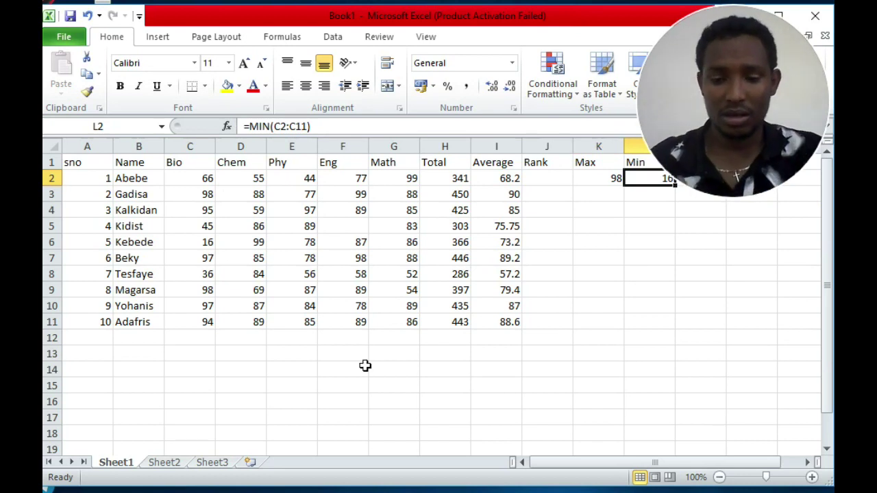
pyautogui.click(558, 178)
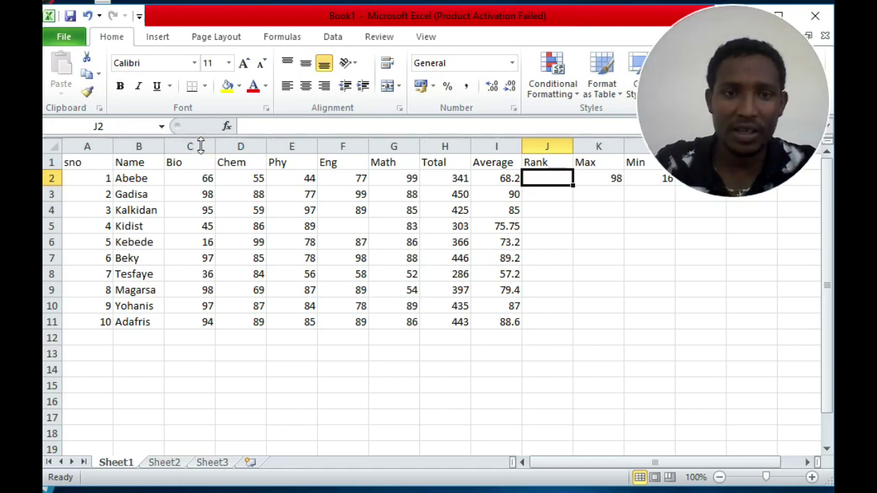
# Step: Insert a RANK function in J2 ranking total H2 against the range H2:H11
pyautogui.click(227, 127)
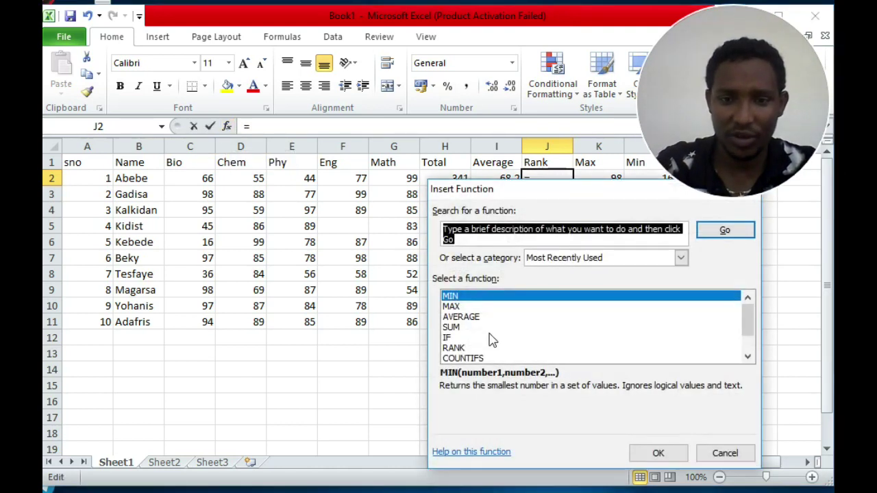
pyautogui.click(453, 348)
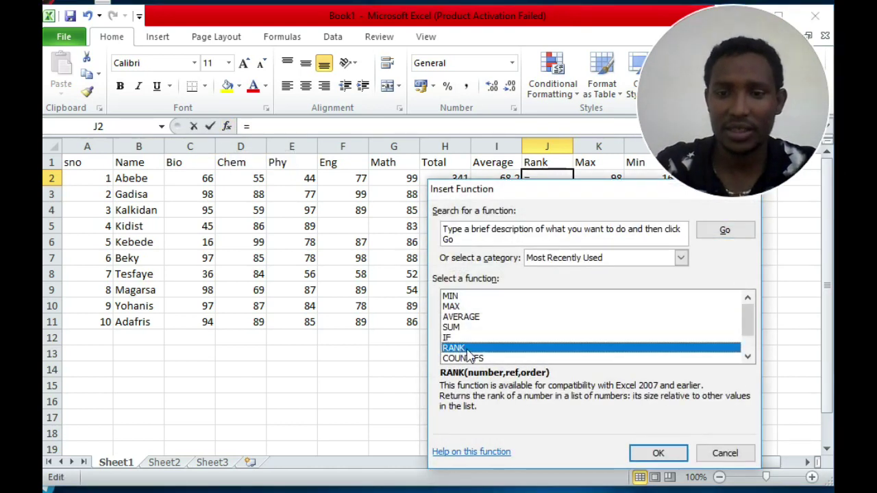
pyautogui.click(658, 454)
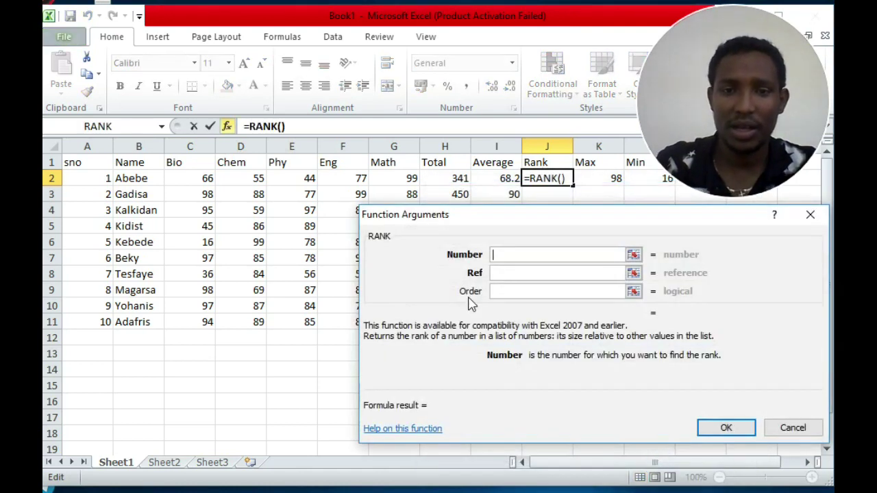
pyautogui.moveTo(499, 230); pyautogui.dragTo(312, 370)
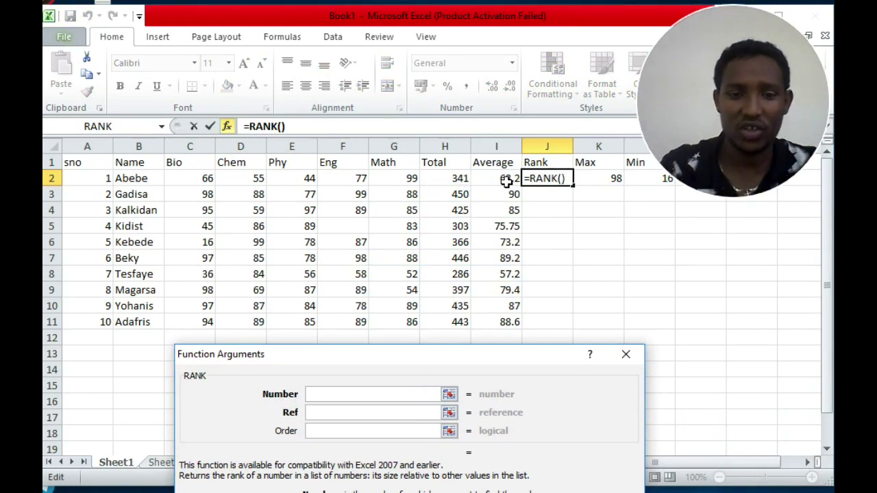
pyautogui.click(464, 184)
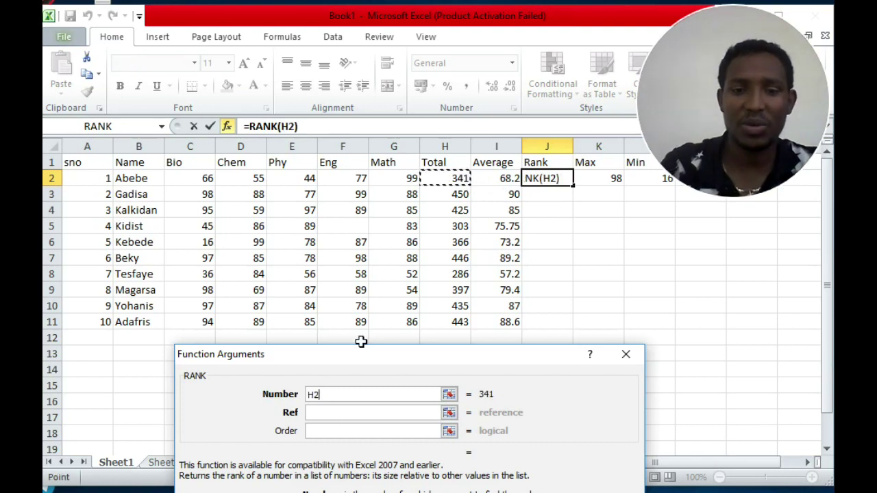
pyautogui.click(328, 417)
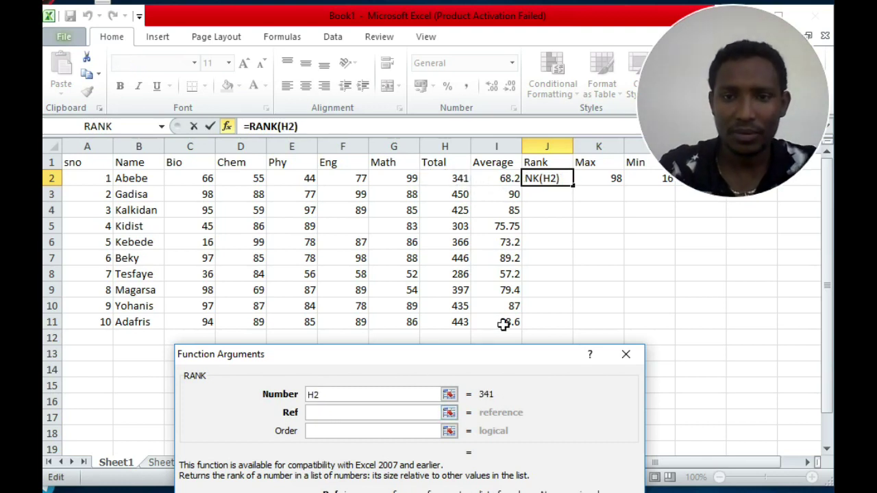
pyautogui.moveTo(450, 186); pyautogui.dragTo(461, 327)
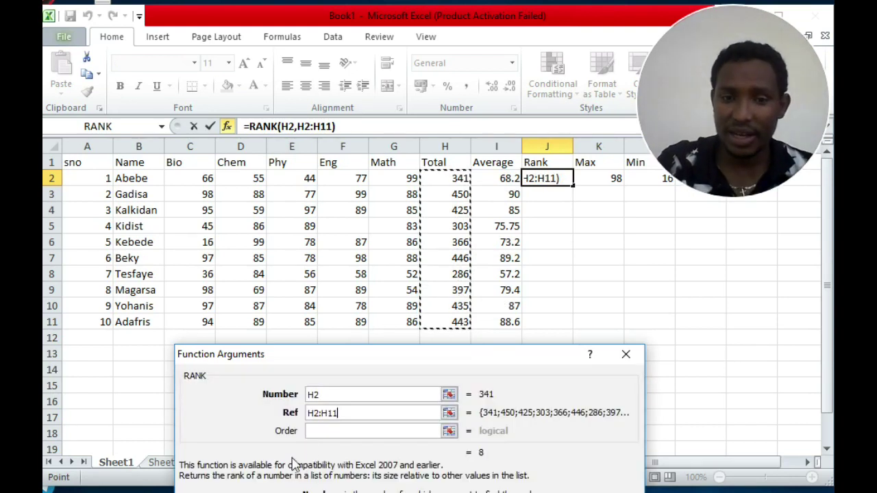
# Step: Make the rank range fully absolute as $H$2:$H$11 and confirm, giving rank 8
pyautogui.click(316, 419)
pyautogui.write('$H')
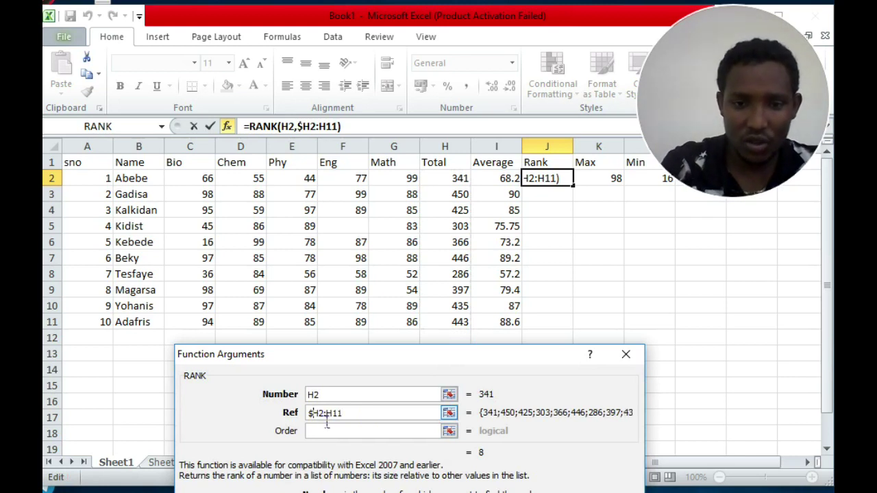
pyautogui.write('$2:')
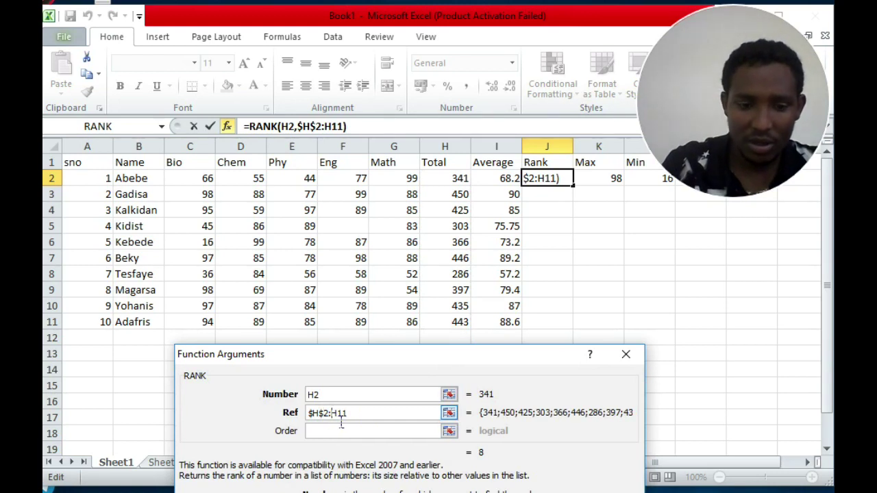
pyautogui.write('$')
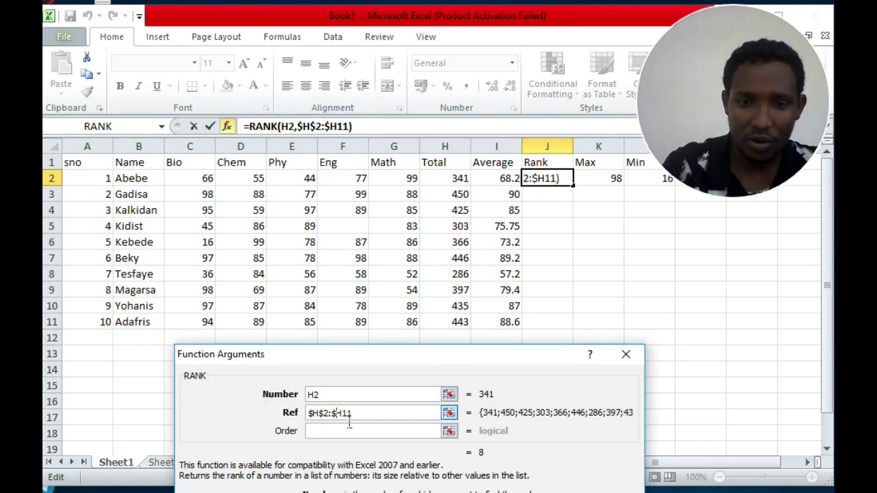
pyautogui.press('Left')
pyautogui.press('Left')
pyautogui.write('$')
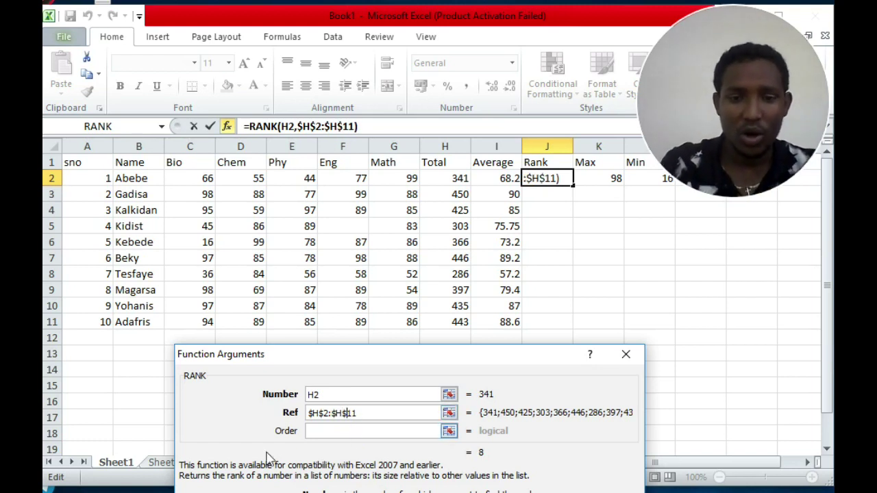
pyautogui.moveTo(500, 376); pyautogui.dragTo(440, 200)
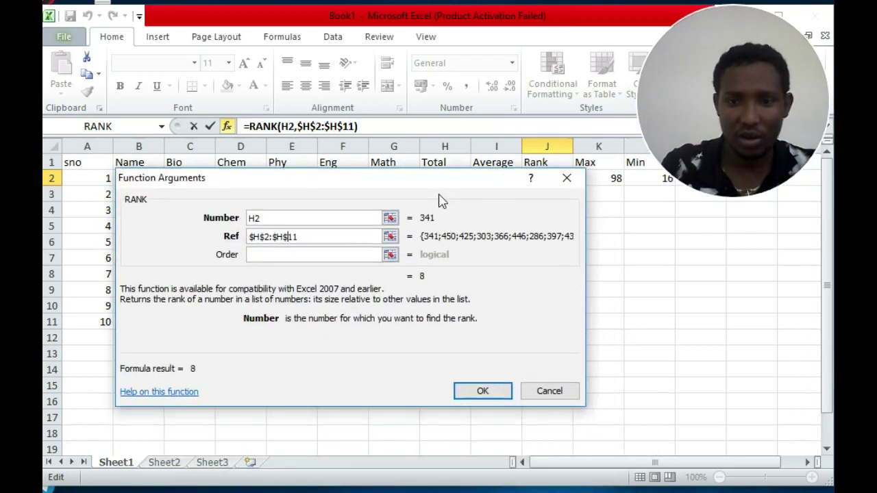
pyautogui.click(482, 392)
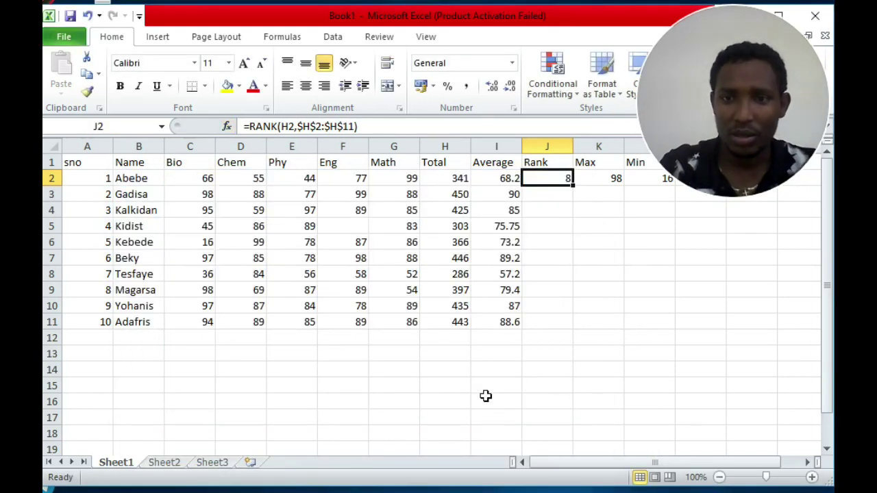
# Step: Fill the RANK formula down J2:J11 so all ten students are ranked 1 to 10
pyautogui.moveTo(579, 191); pyautogui.dragTo(582, 329)
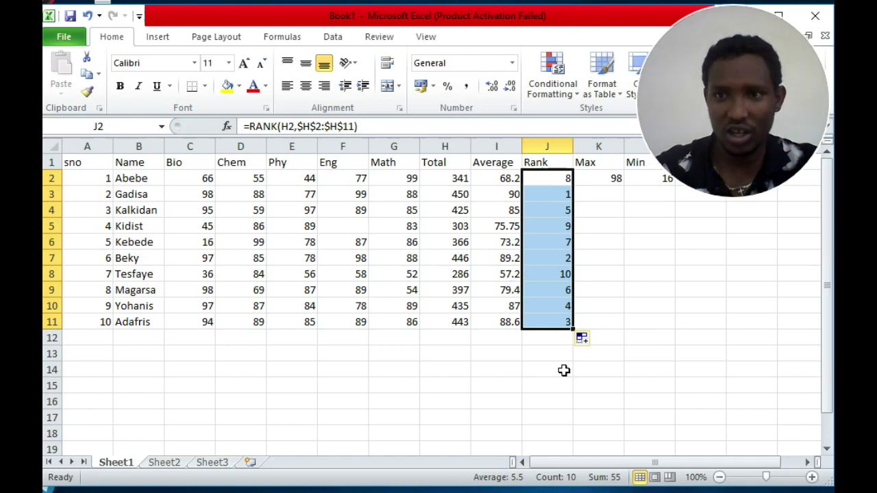
pyautogui.click(559, 180)
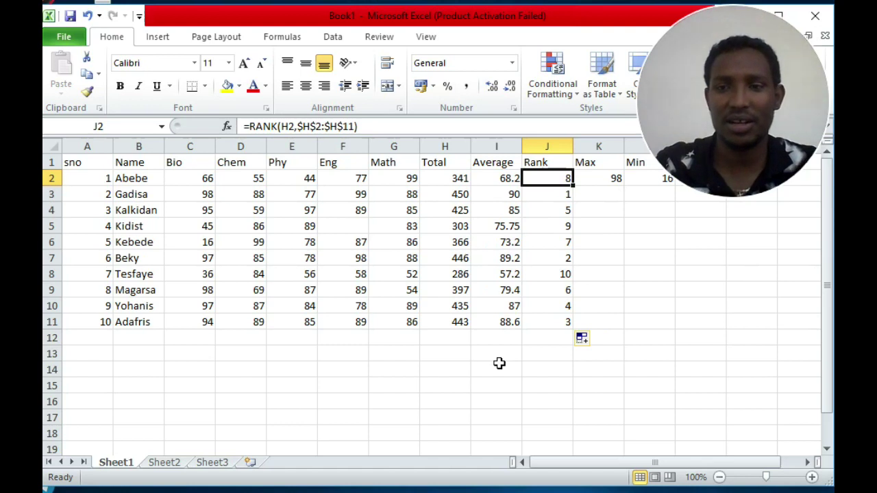
pyautogui.click(244, 169)
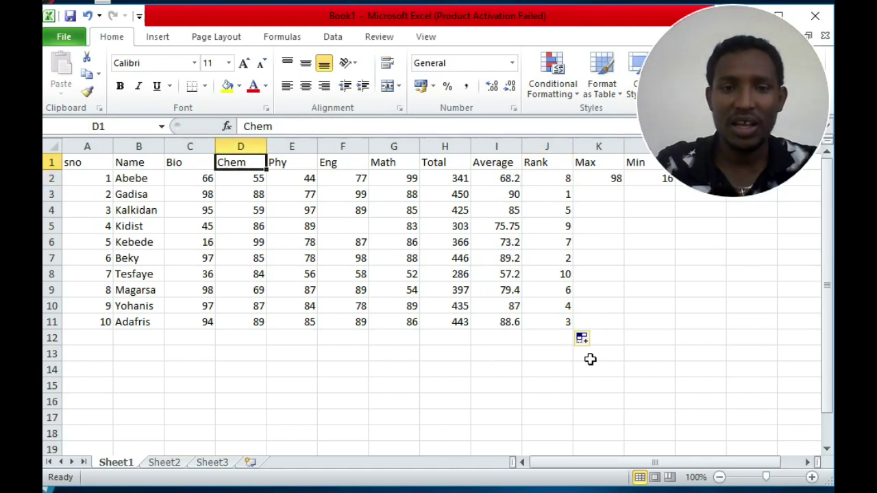
# Step: Insert a blank row above the header row
pyautogui.click(64, 165)
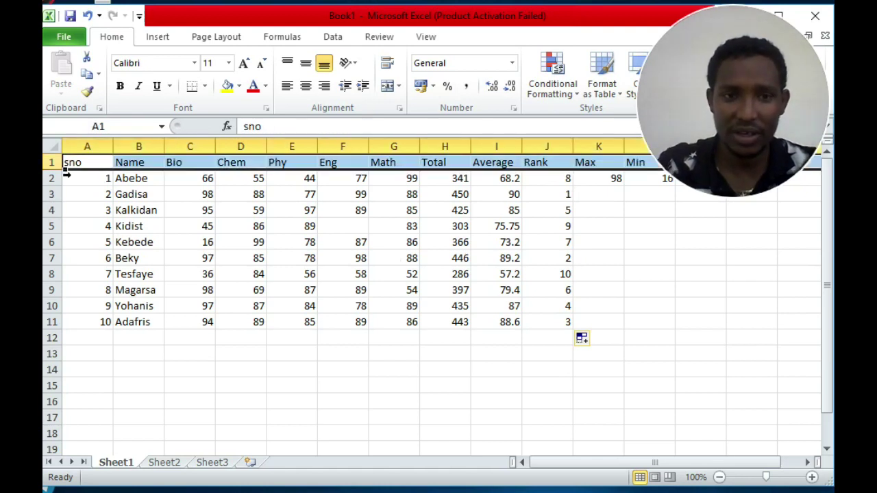
pyautogui.rightClick(63, 164)
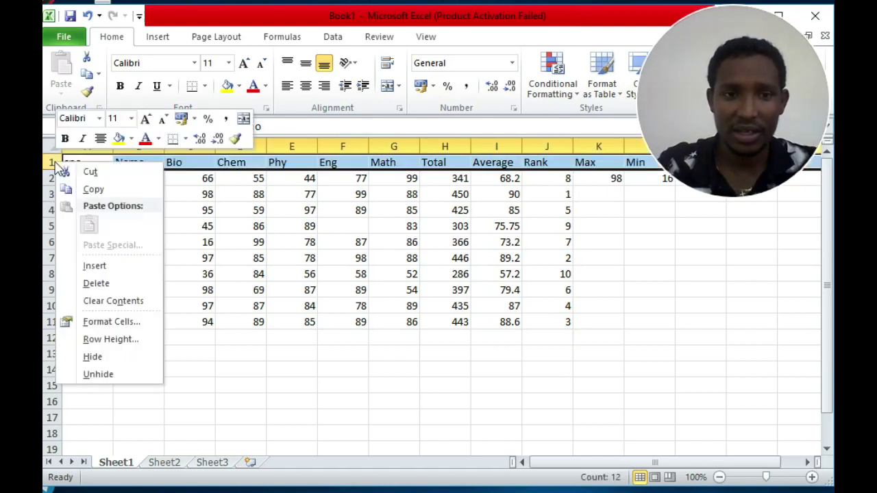
pyautogui.click(94, 266)
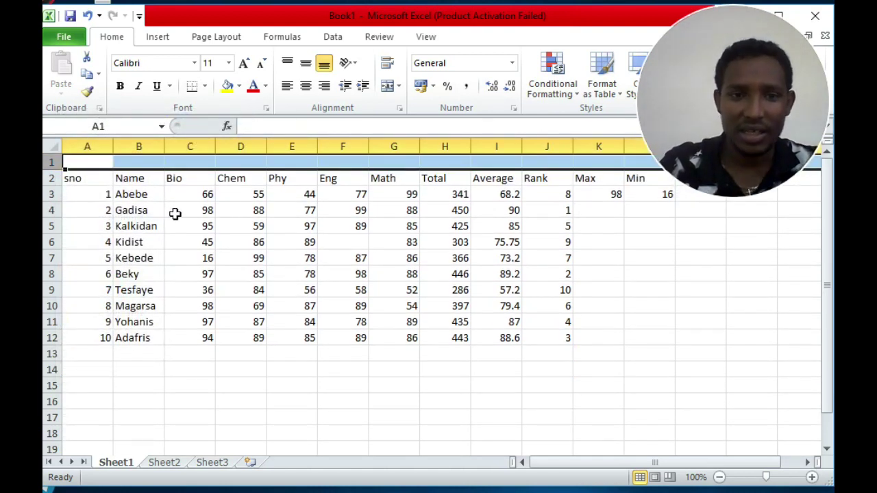
# Step: Merge cells C1 through G1 via Format Cells and type 'Subject' in the merged cell
pyautogui.click(197, 165)
pyautogui.moveTo(198, 165)
pyautogui.mouseDown()
pyautogui.moveTo(426, 170)
pyautogui.moveTo(389, 166)
pyautogui.mouseUp()
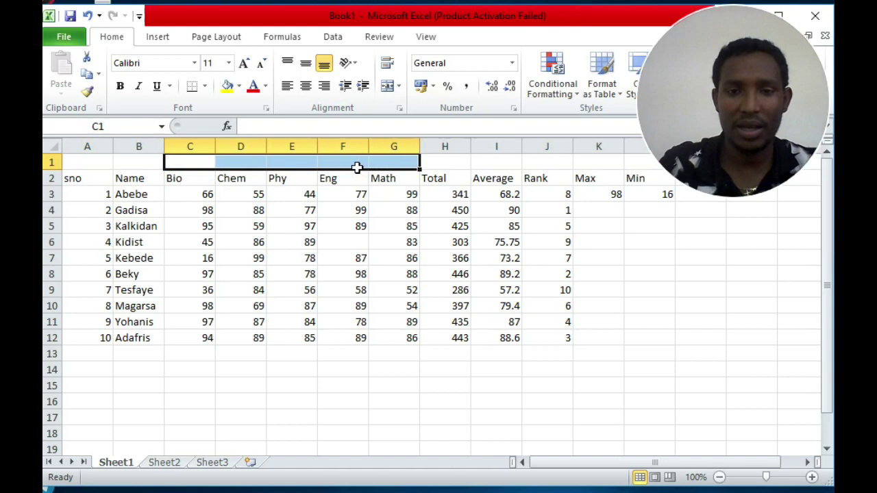
pyautogui.rightClick(357, 168)
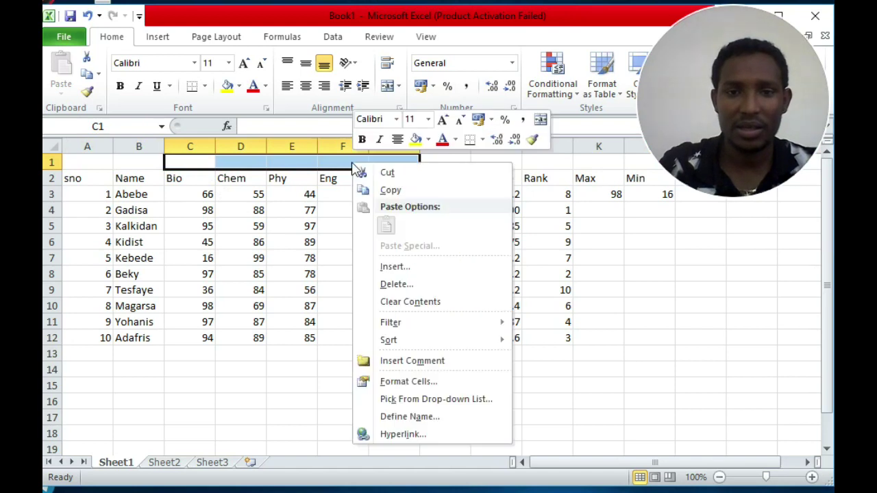
pyautogui.click(400, 381)
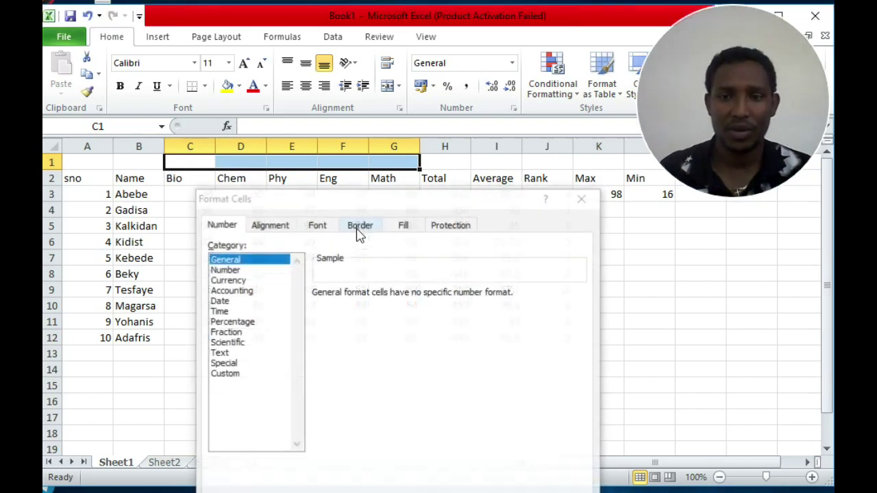
pyautogui.click(283, 226)
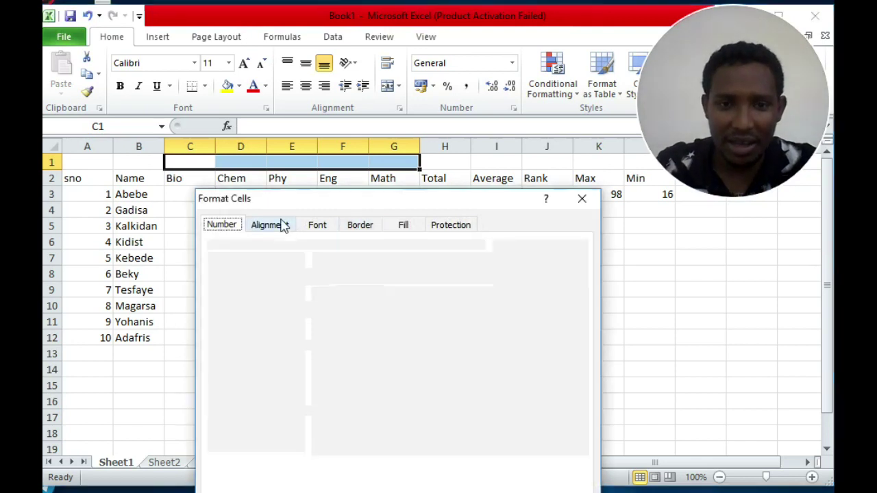
pyautogui.click(220, 394)
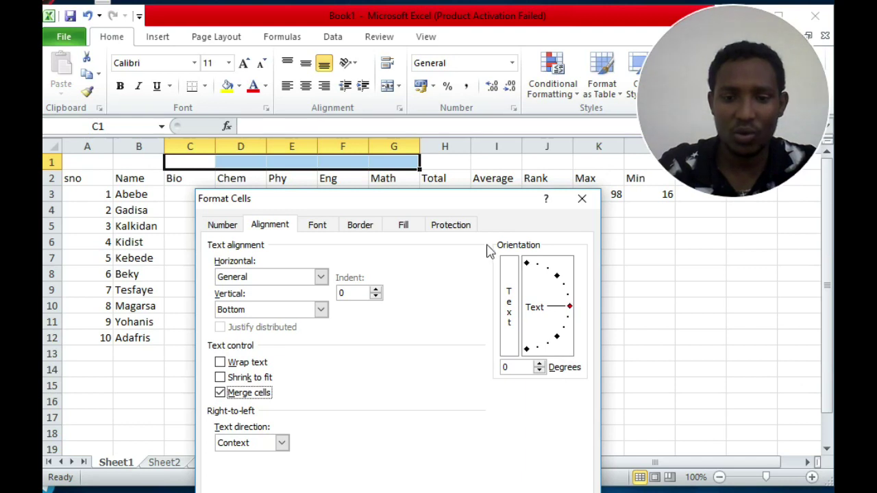
pyautogui.press('Return')
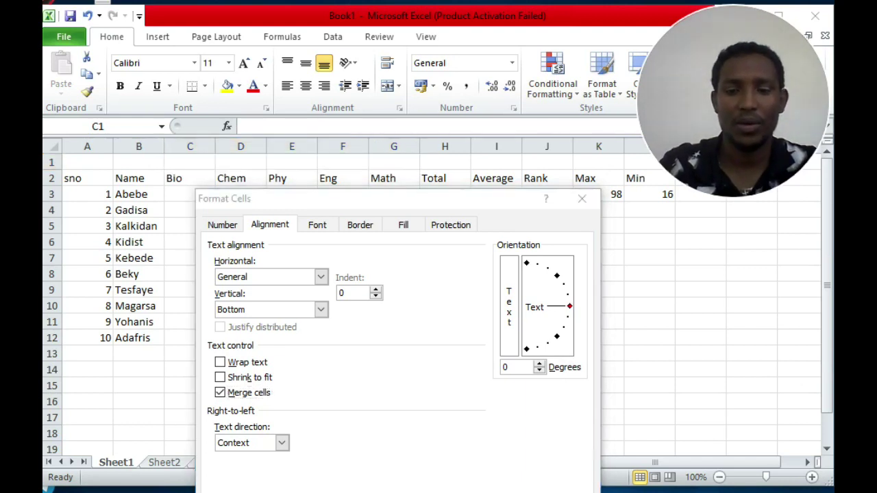
pyautogui.click(375, 255)
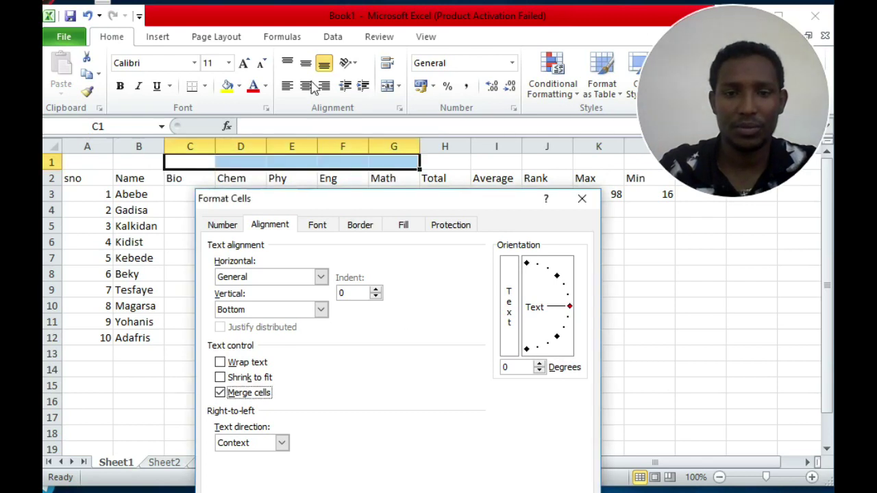
pyautogui.moveTo(387, 215); pyautogui.dragTo(358, 90)
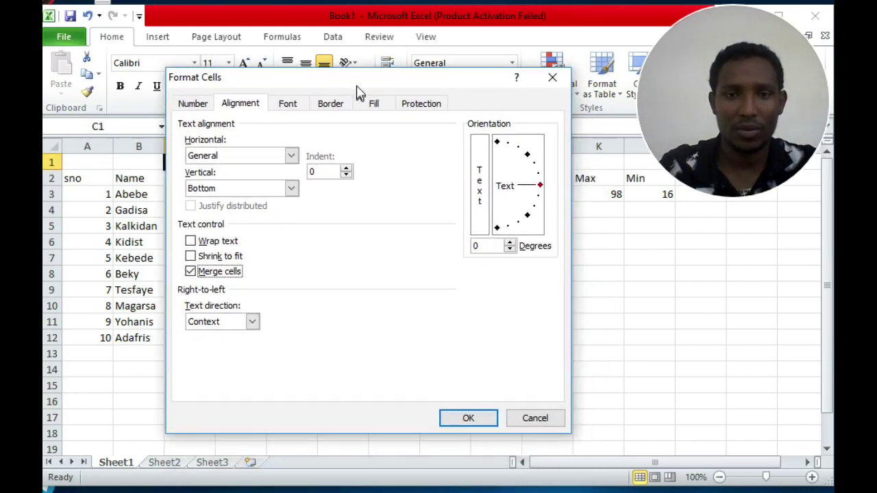
pyautogui.click(468, 413)
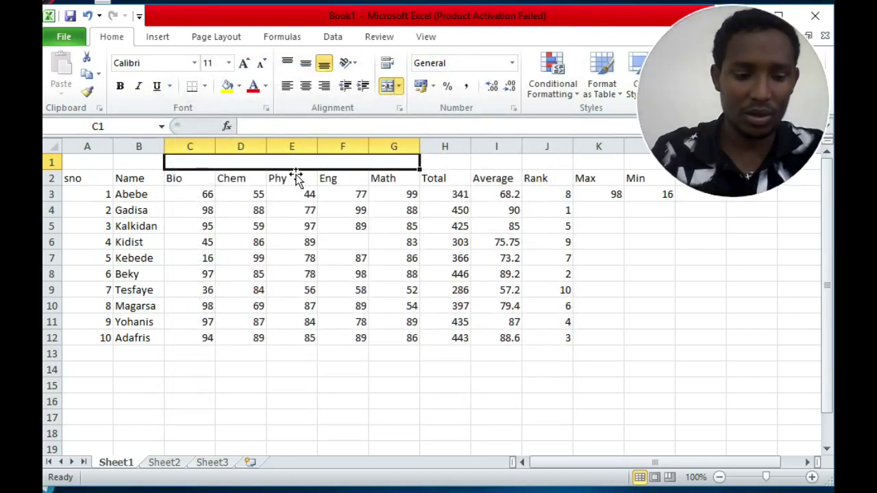
pyautogui.write('Subject')
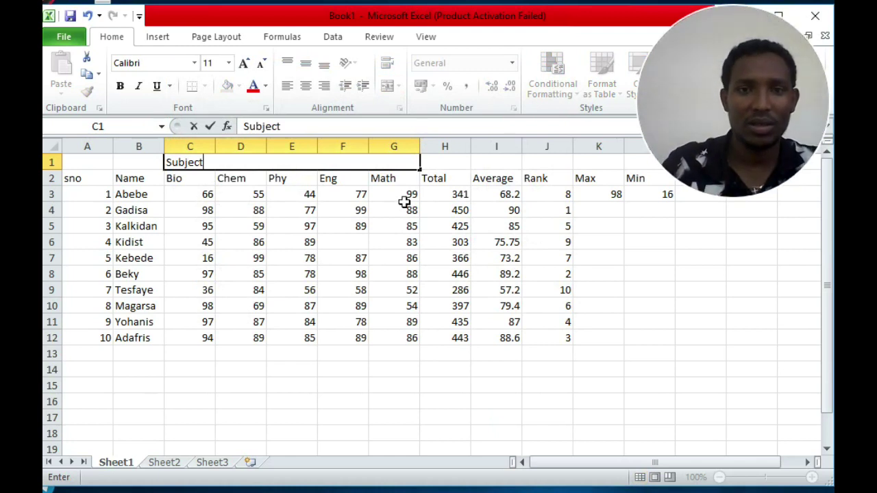
# Step: Commit the 'Subject' heading and center it in the merged cell
pyautogui.click(345, 325)
pyautogui.click(249, 164)
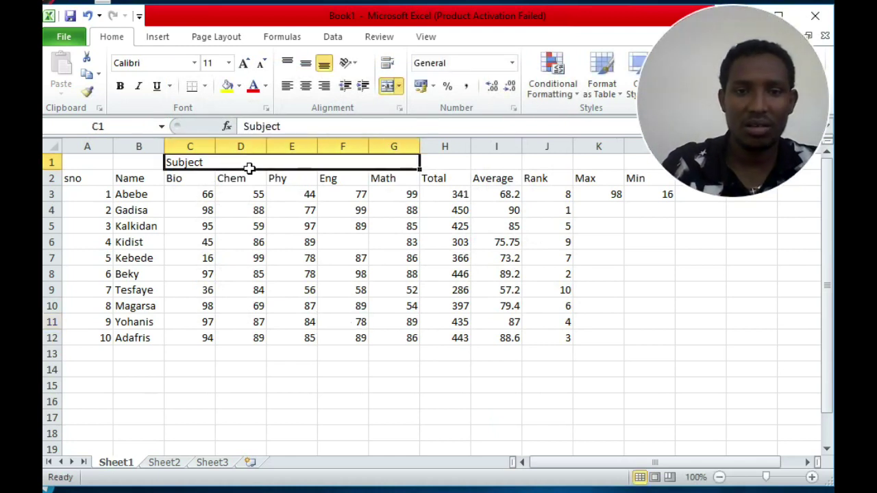
pyautogui.click(306, 87)
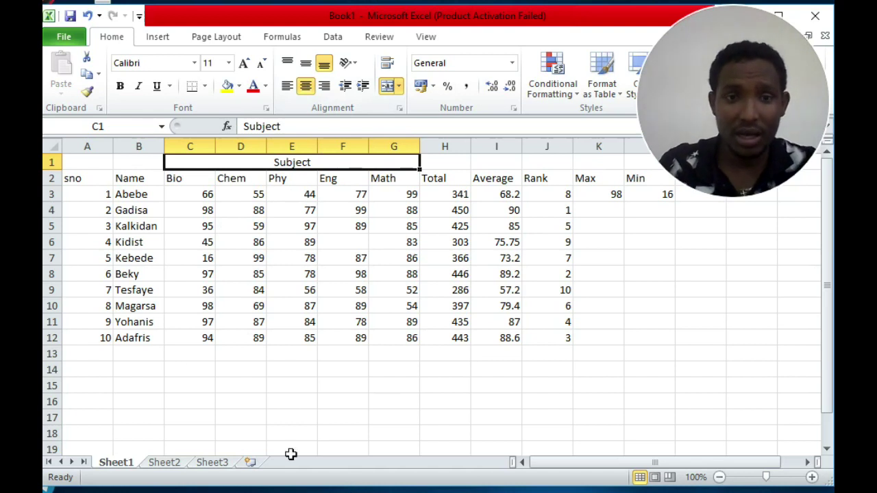
# Step: Delete the Chem through Min data and the Subject heading
pyautogui.moveTo(240, 181)
pyautogui.mouseDown()
pyautogui.moveTo(603, 382)
pyautogui.moveTo(654, 347)
pyautogui.mouseUp()
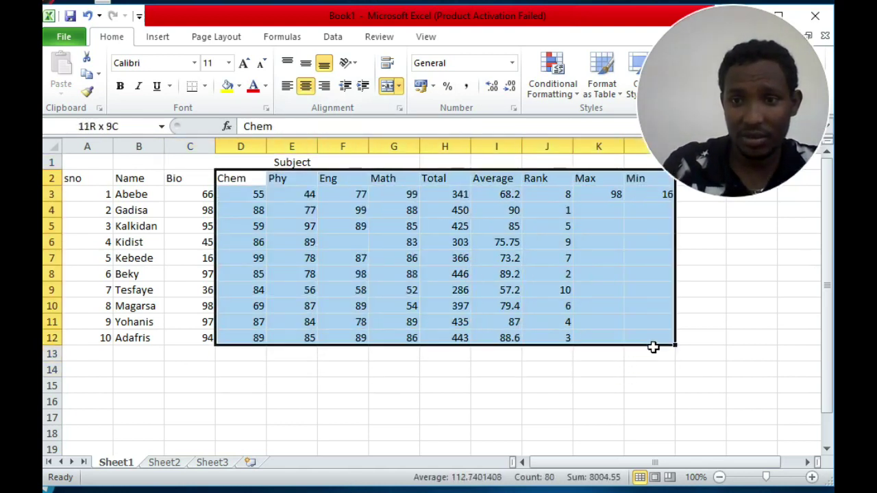
pyautogui.press('Delete')
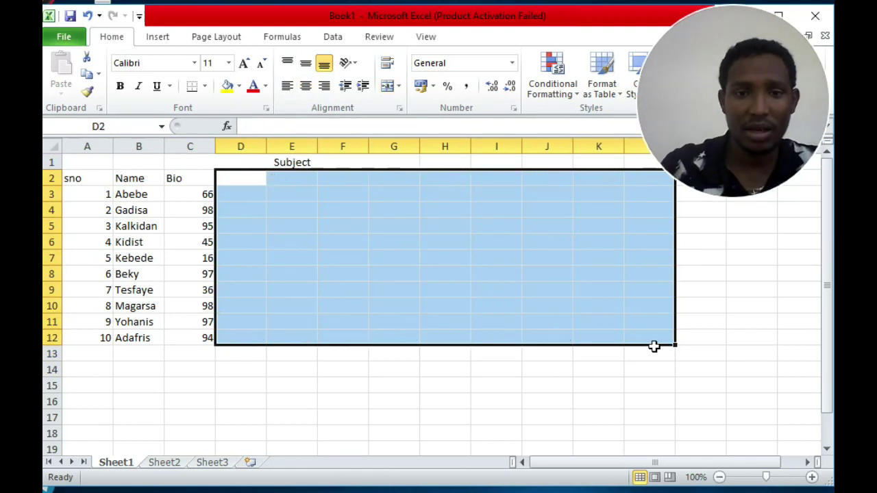
pyautogui.click(287, 165)
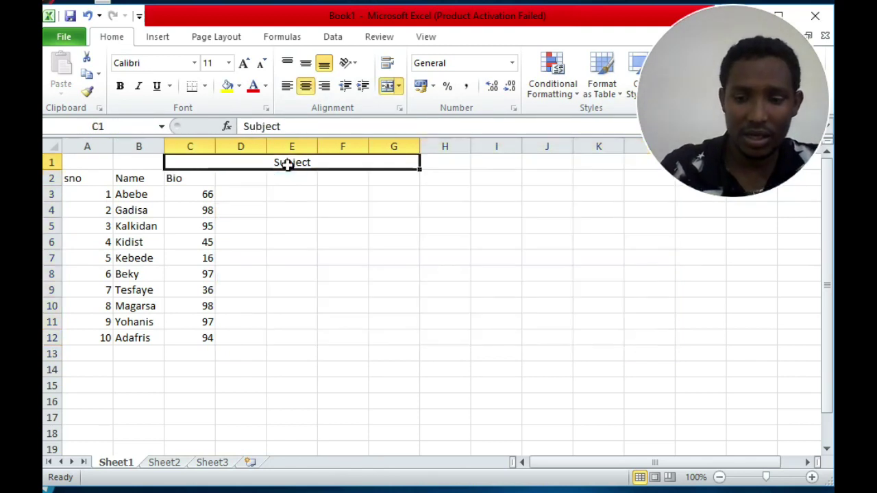
pyautogui.press('Delete')
# Step: Type the heading 'Grade' in D2 beside Bio
pyautogui.click(274, 243)
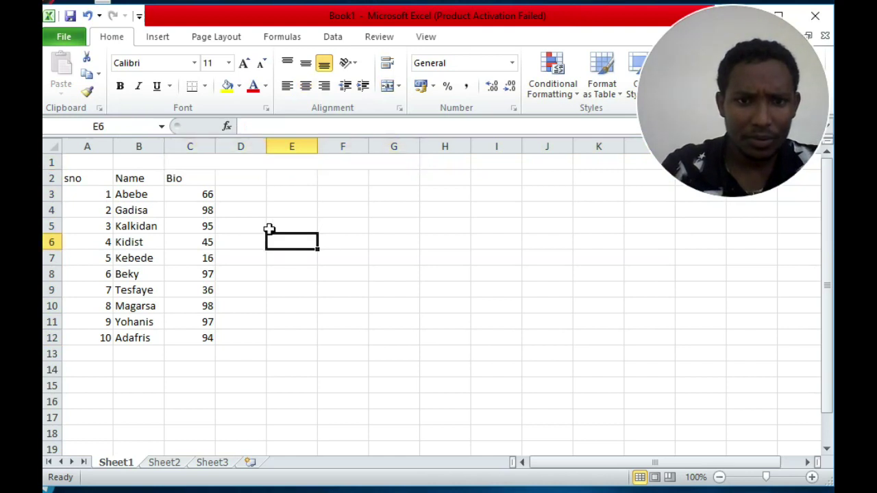
pyautogui.click(252, 184)
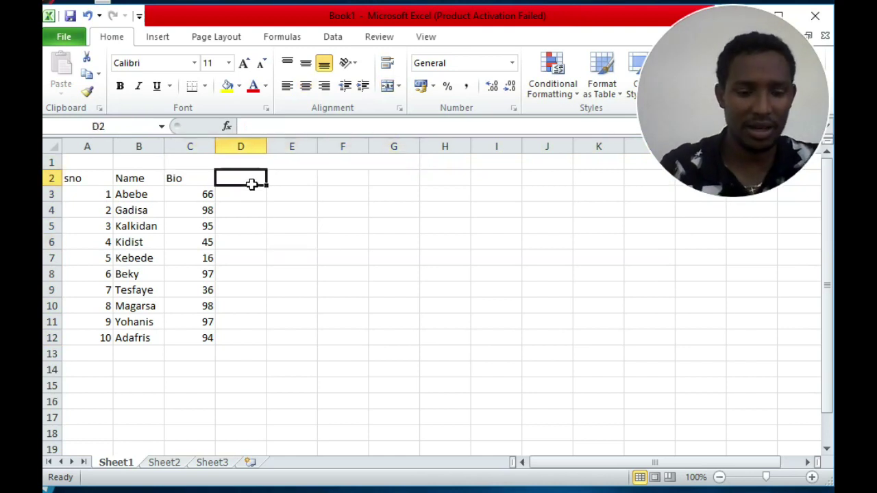
pyautogui.write('Grd')
pyautogui.press('BackSpace')
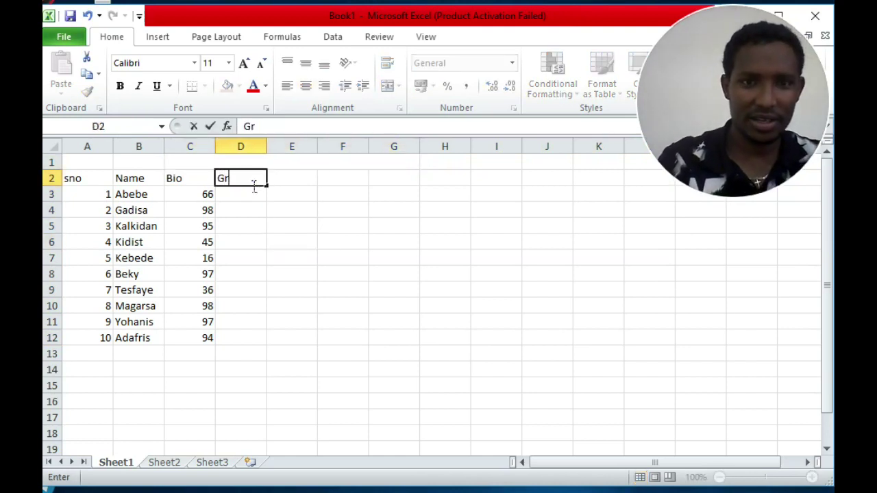
pyautogui.write('ade')
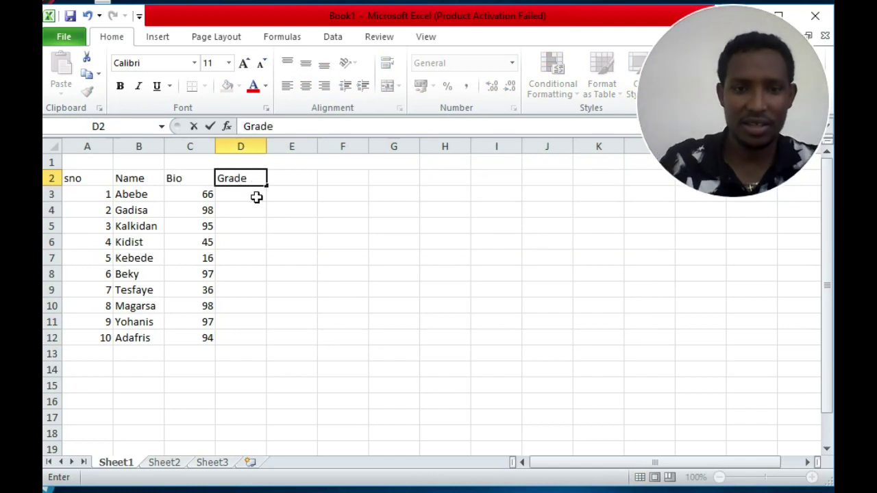
pyautogui.press('Return')
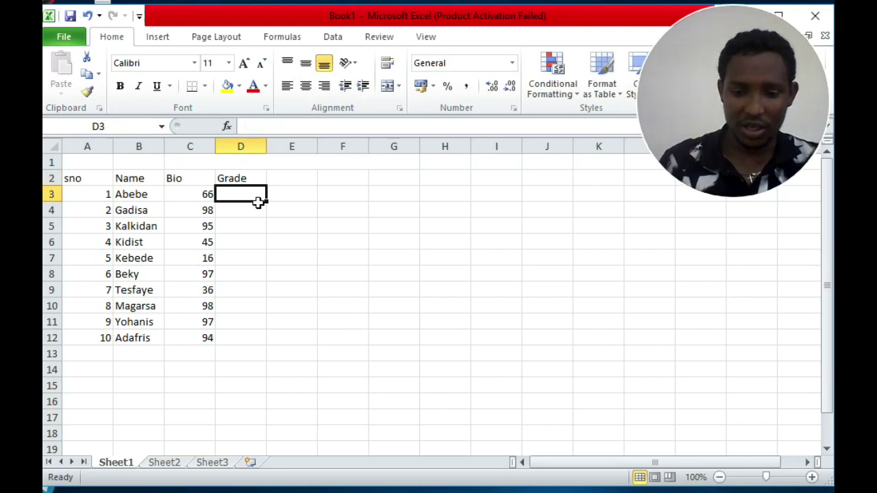
# Step: Start the formula =IF(C3>=90,"") in D3
pyautogui.write('=')
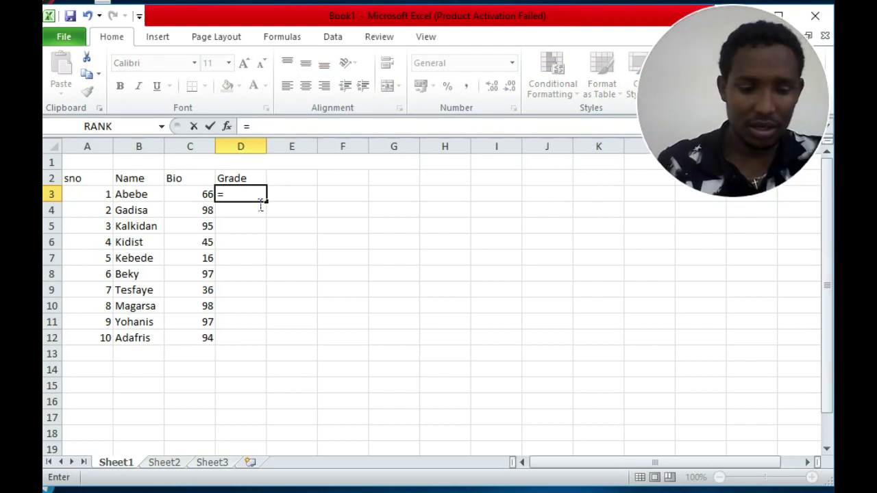
pyautogui.write('IF')
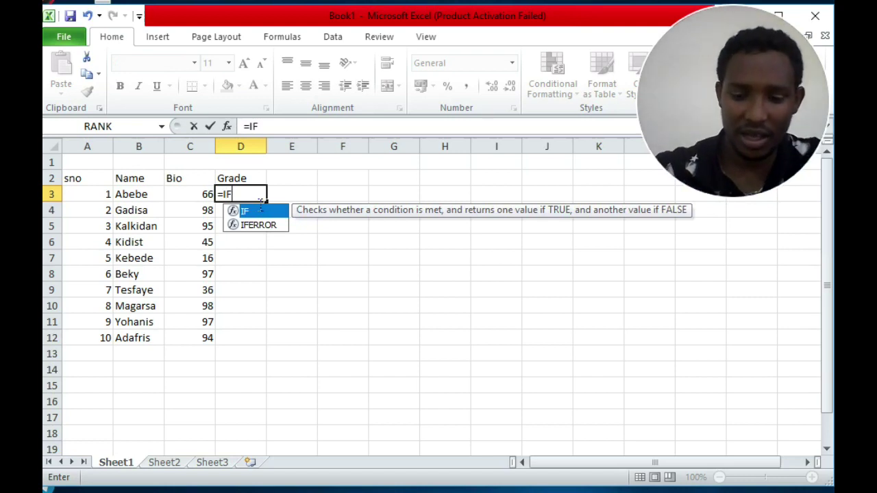
pyautogui.write('(')
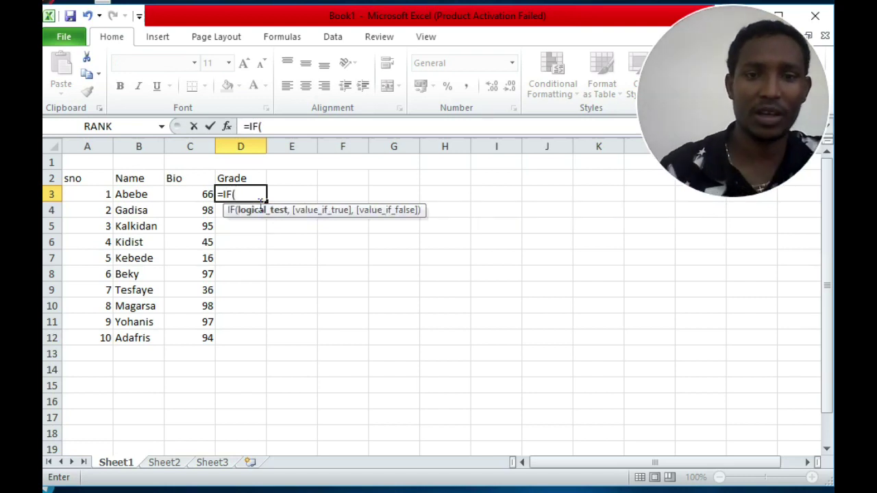
pyautogui.click(205, 196)
pyautogui.write('>=90')
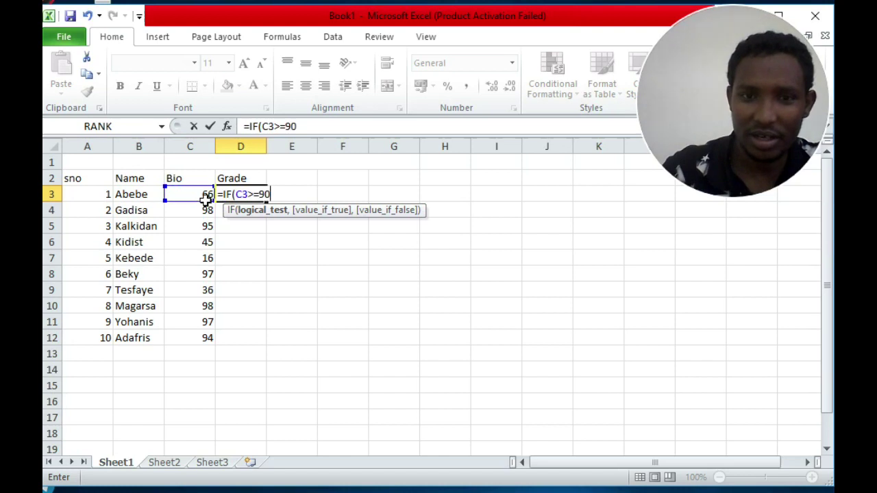
pyautogui.write(',')
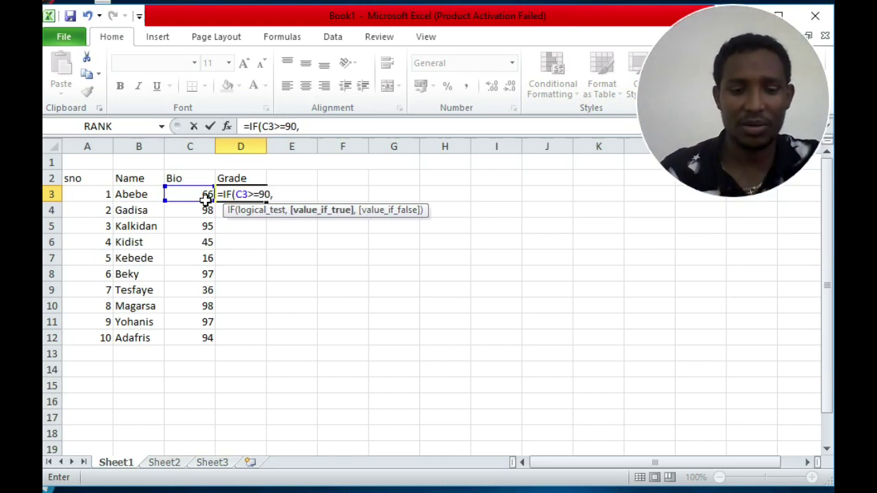
pyautogui.write('""')
# Step: Undo the stray 'a+' entry so C3 reads 66 again
pyautogui.click(205, 198)
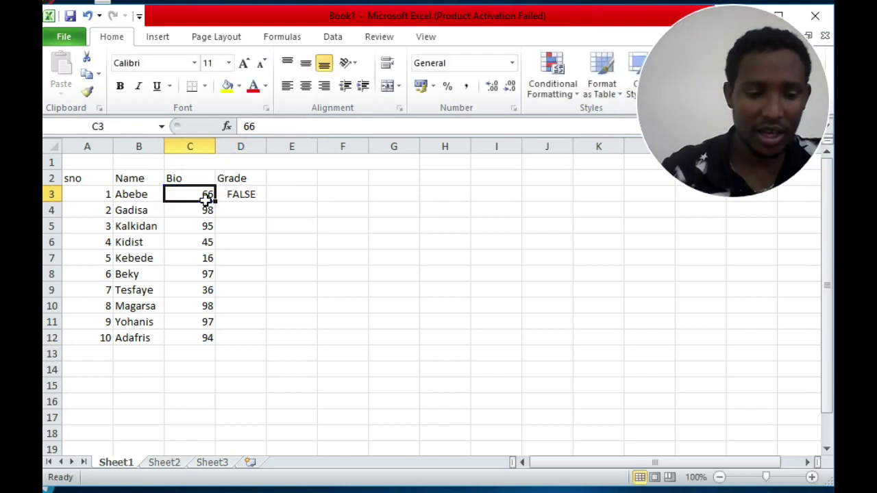
pyautogui.write('a+')
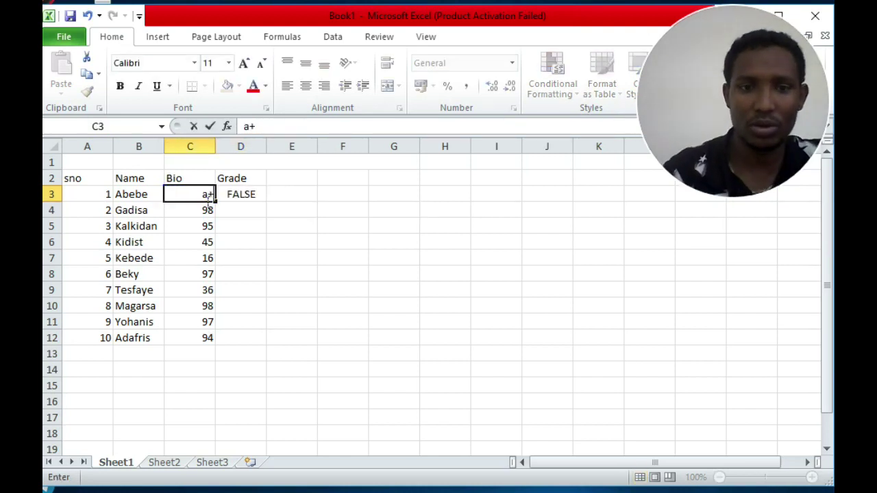
pyautogui.hotkey('ctrl', 'z')
pyautogui.hotkey('ctrl', 'y')
pyautogui.hotkey('ctrl', 'z')
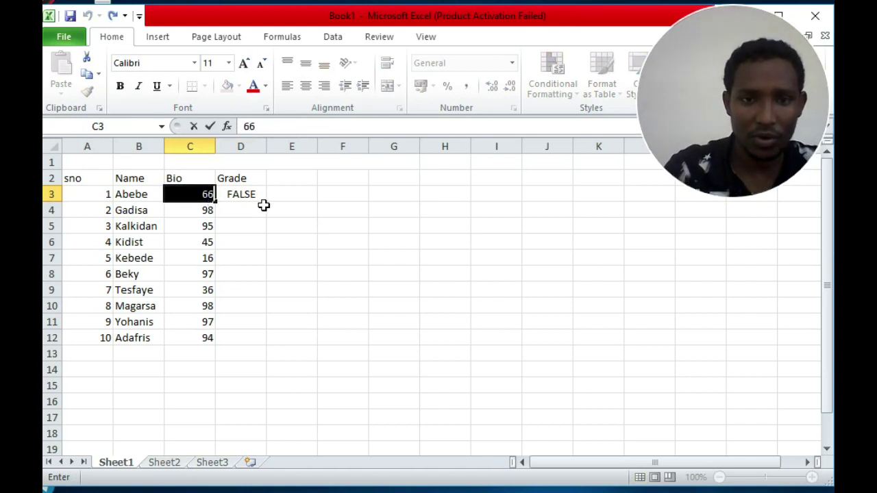
# Step: Put "A+" as D3's first result and begin a nested IF
pyautogui.click(255, 200)
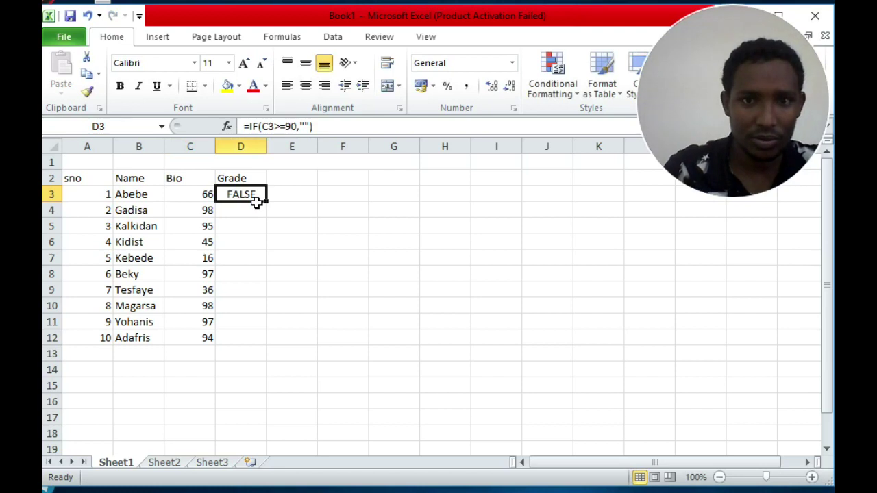
pyautogui.click(312, 128)
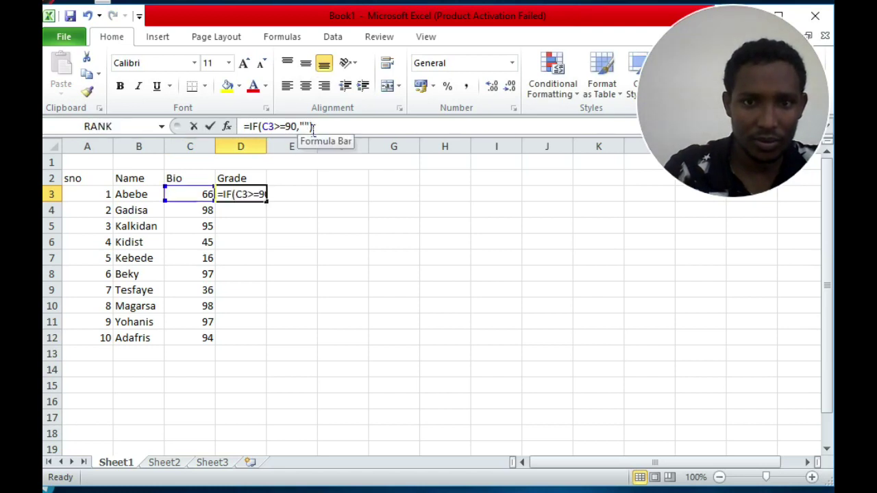
pyautogui.click(312, 127)
pyautogui.write('A')
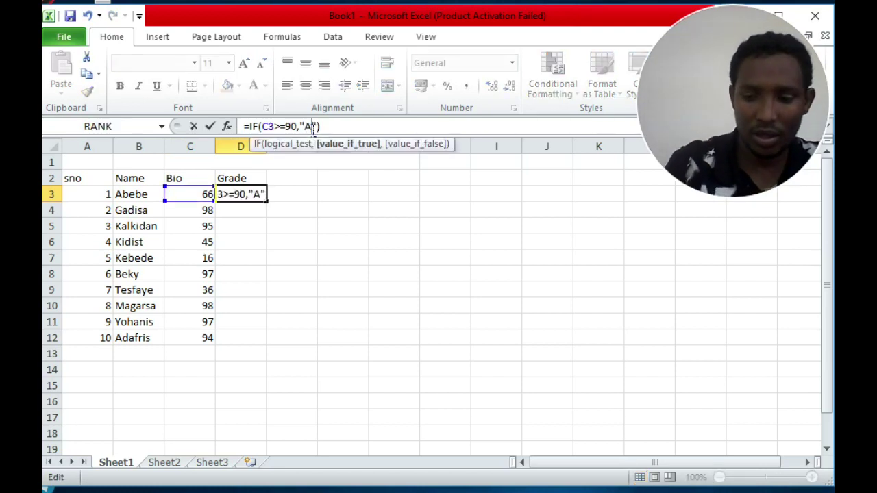
pyautogui.write('+')
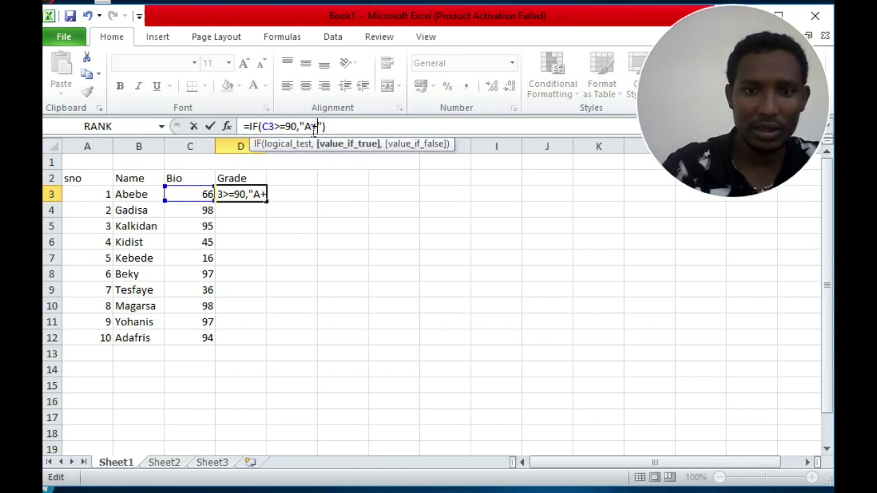
pyautogui.press('Right')
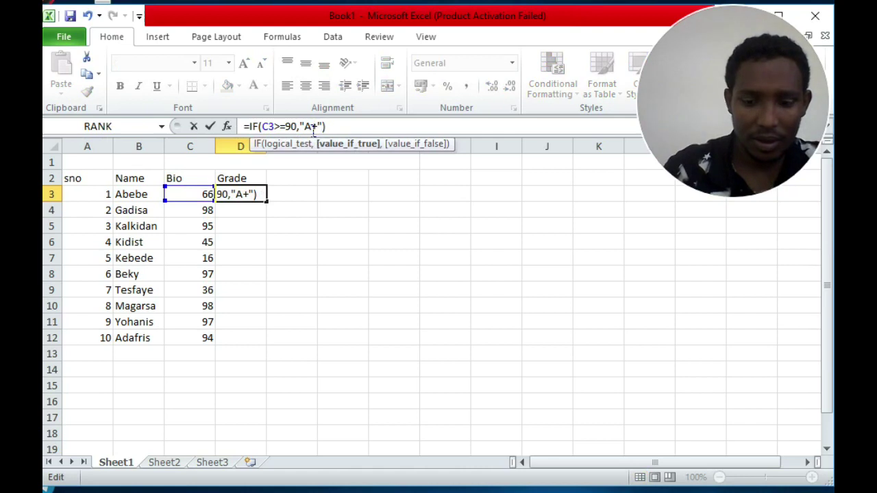
pyautogui.write(',')
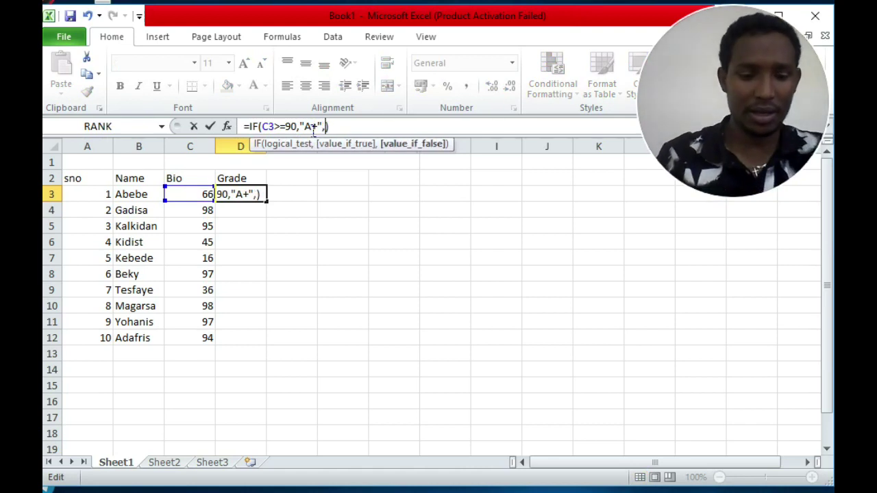
pyautogui.write('IF')
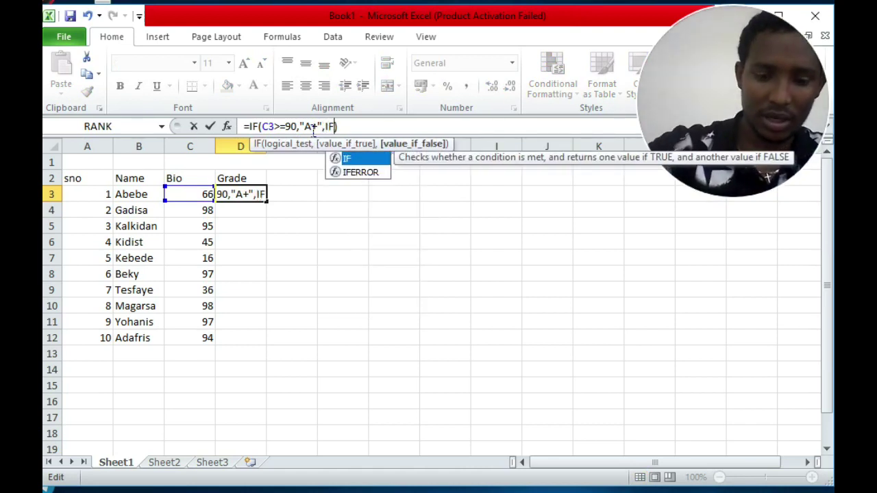
pyautogui.write('(')
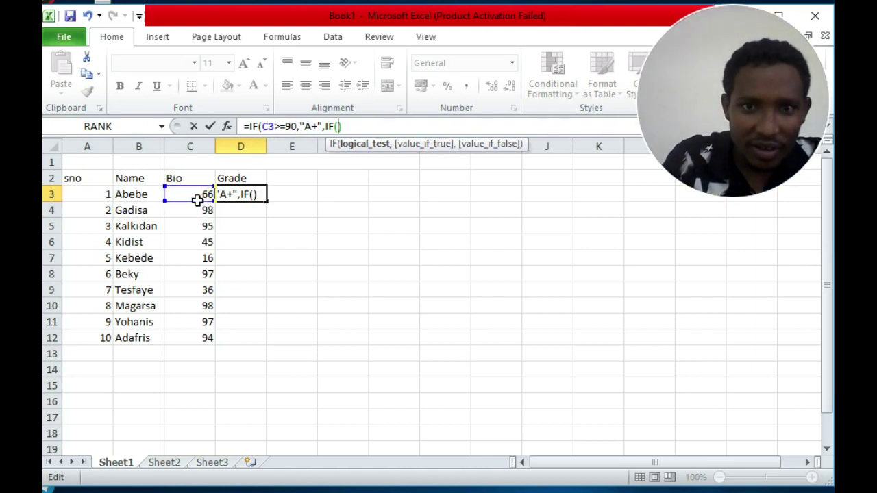
# Step: Add nested tests returning "A" for C3>=85 and "A-" for C3>=80, opening another IF
pyautogui.click(197, 200)
pyautogui.write('>=')
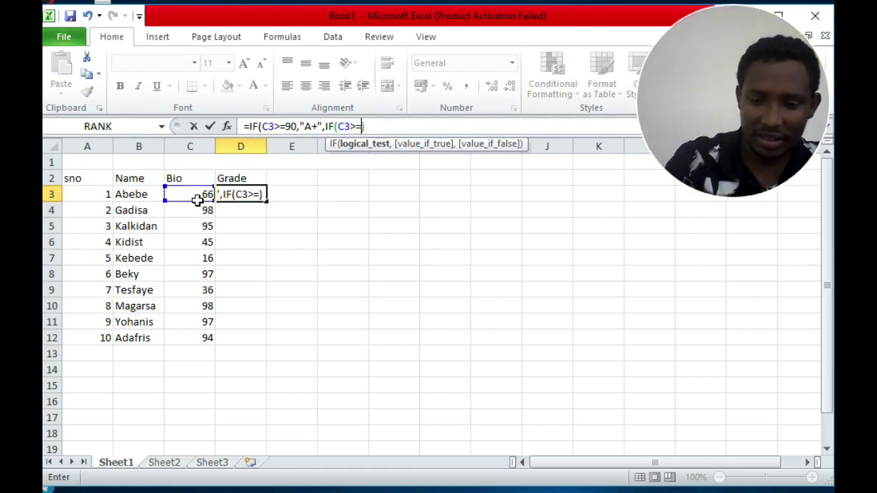
pyautogui.write('85')
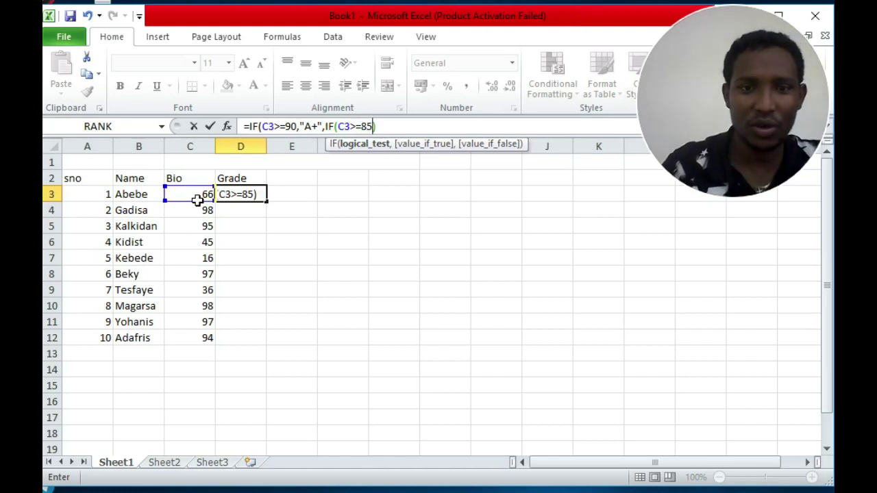
pyautogui.write(', "B')
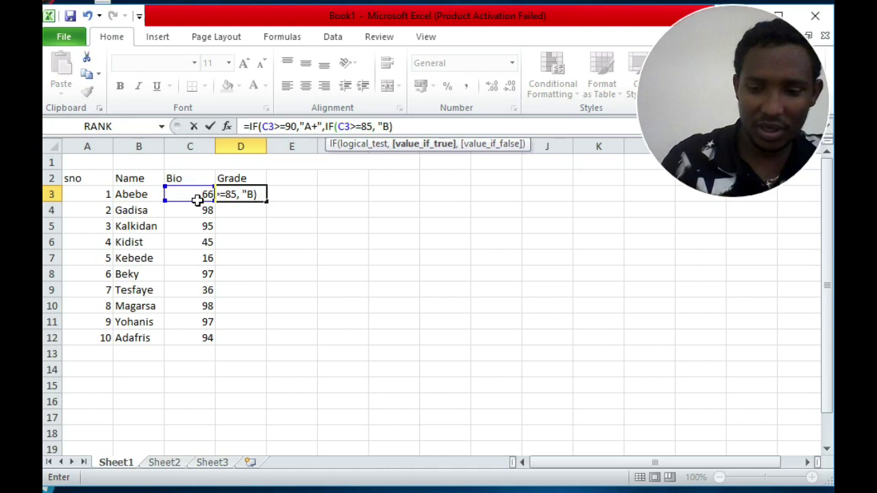
pyautogui.press('BackSpace')
pyautogui.write('A",')
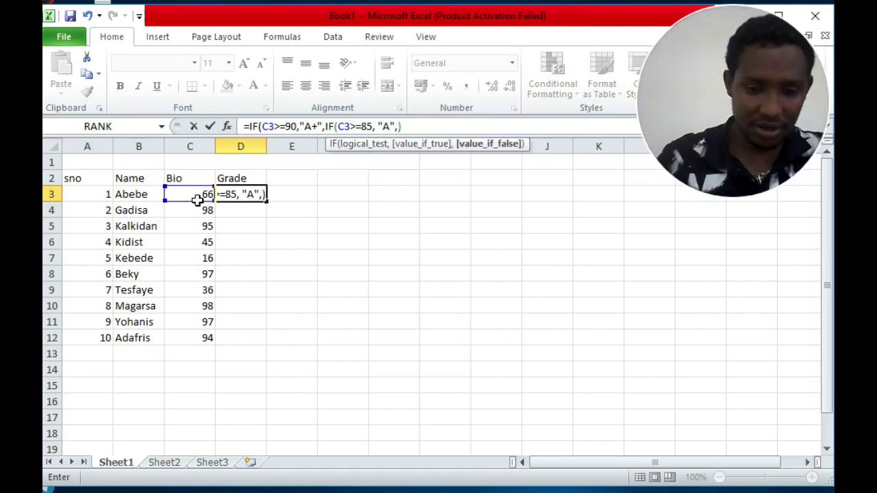
pyautogui.write('IF(')
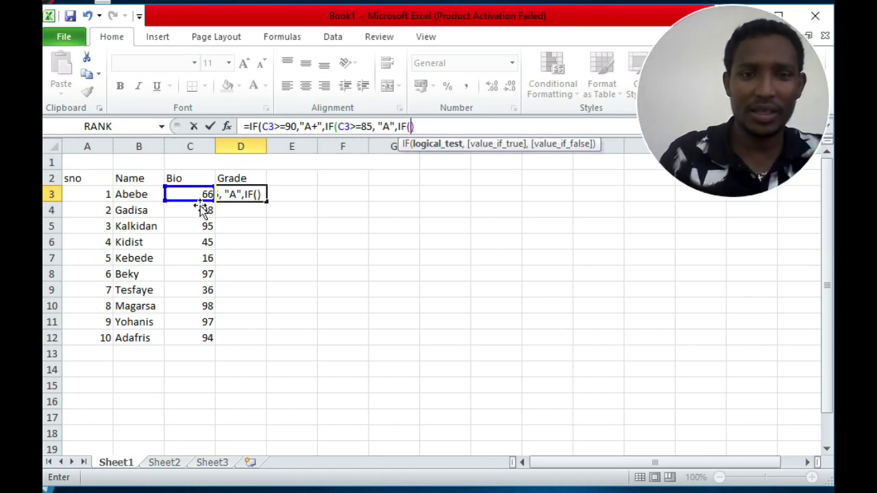
pyautogui.click(197, 194)
pyautogui.write('>=80')
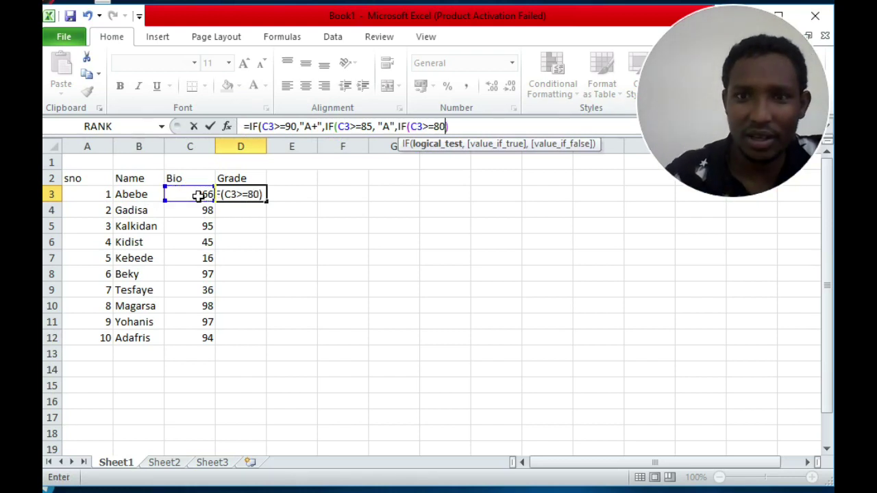
pyautogui.write(',"A')
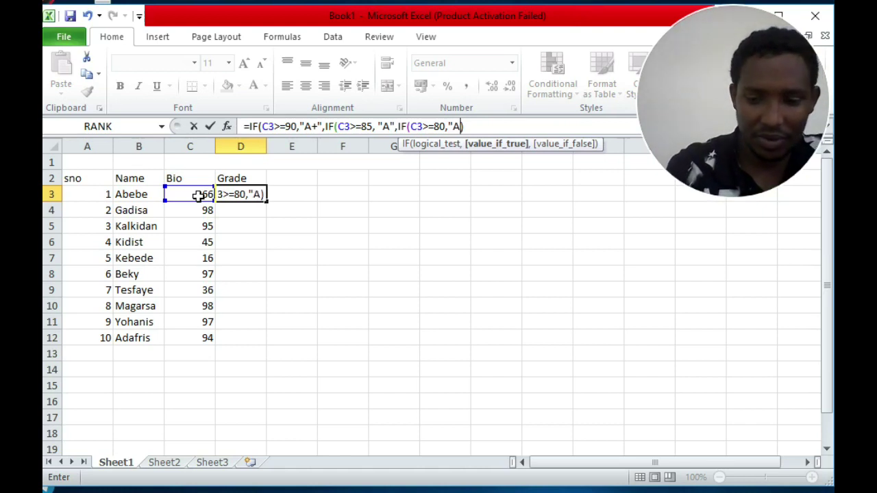
pyautogui.write('-"')
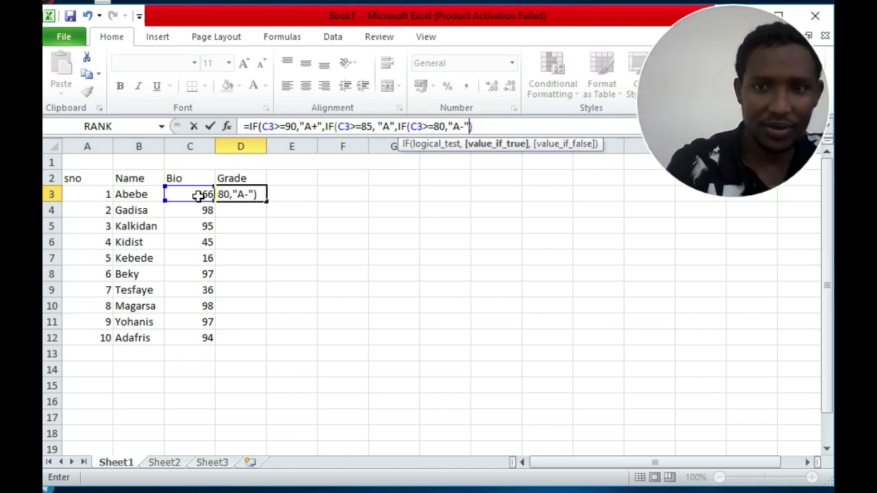
pyautogui.write(',')
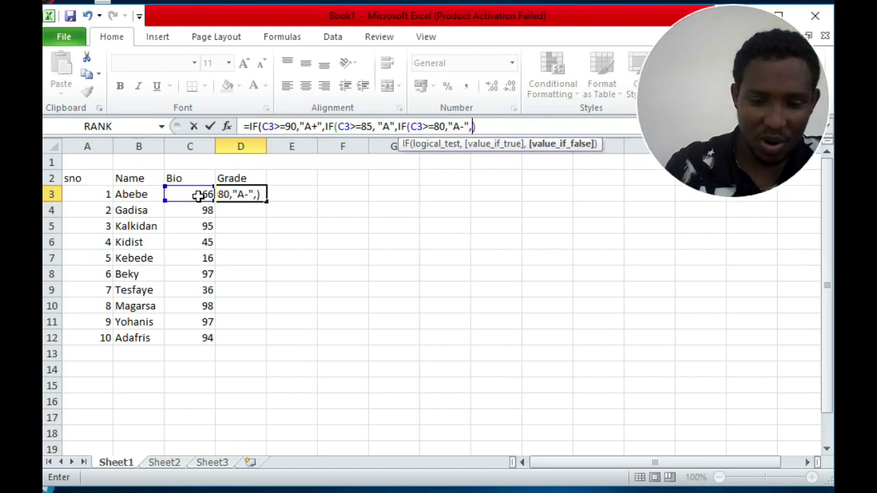
pyautogui.write('IF')
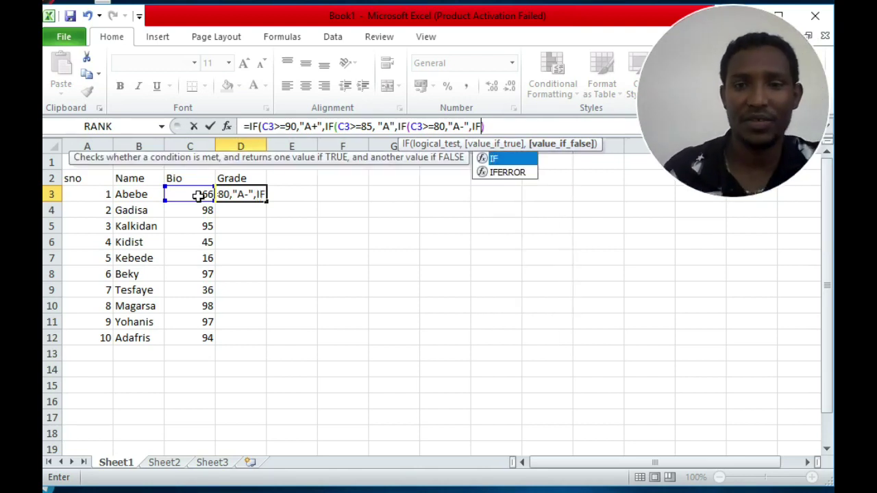
pyautogui.write('()')
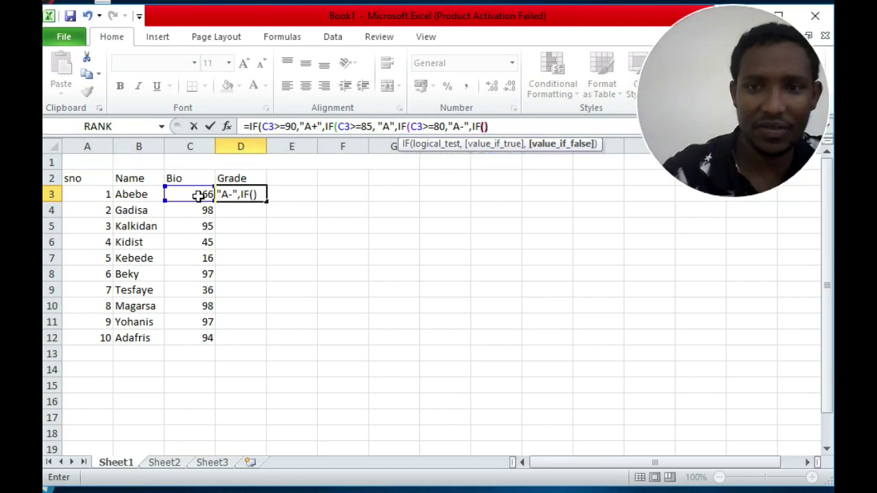
# Step: Extend D3's formula with "B+" for C3>=75 and "B" for C3>=70, then open IF(C3>=65
pyautogui.click(198, 199)
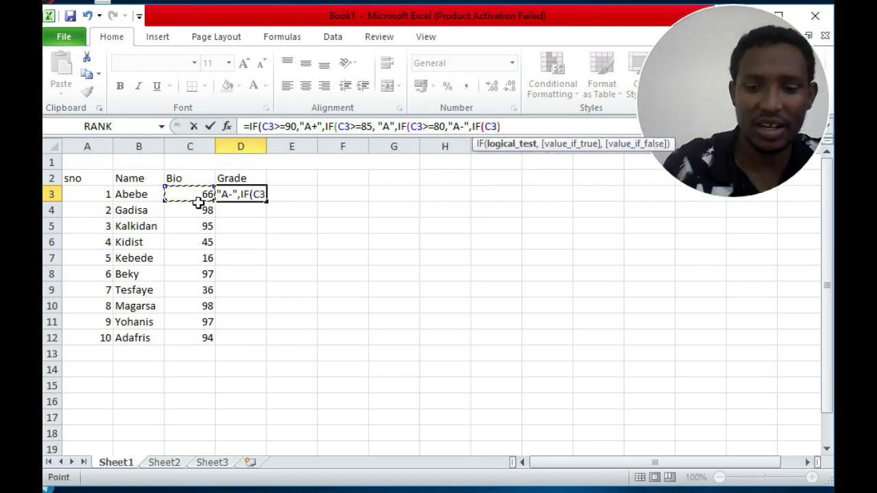
pyautogui.write('>=')
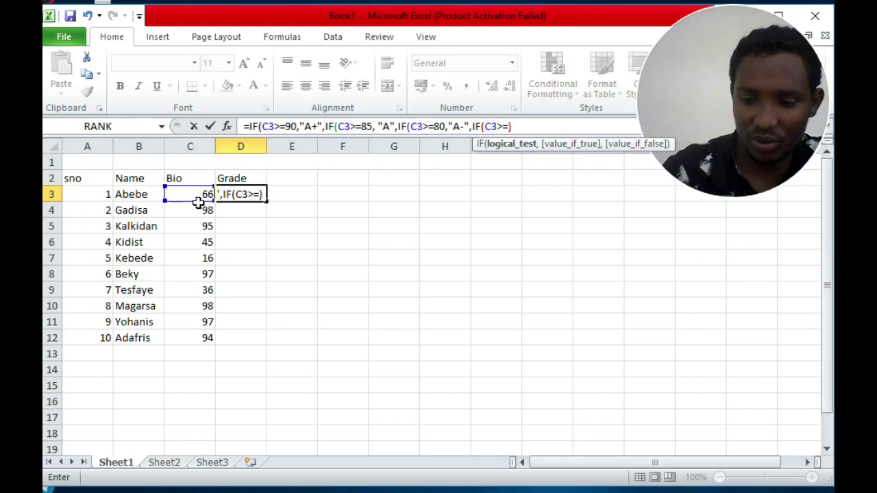
pyautogui.write('75)')
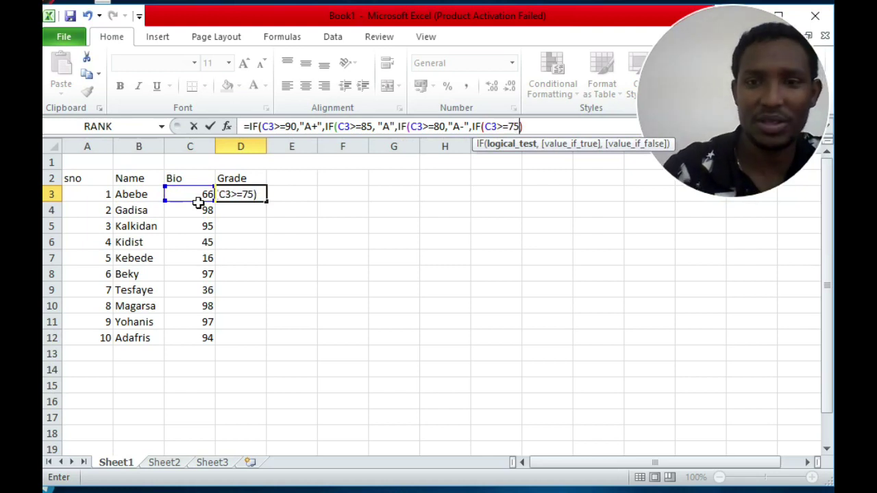
pyautogui.write(',')
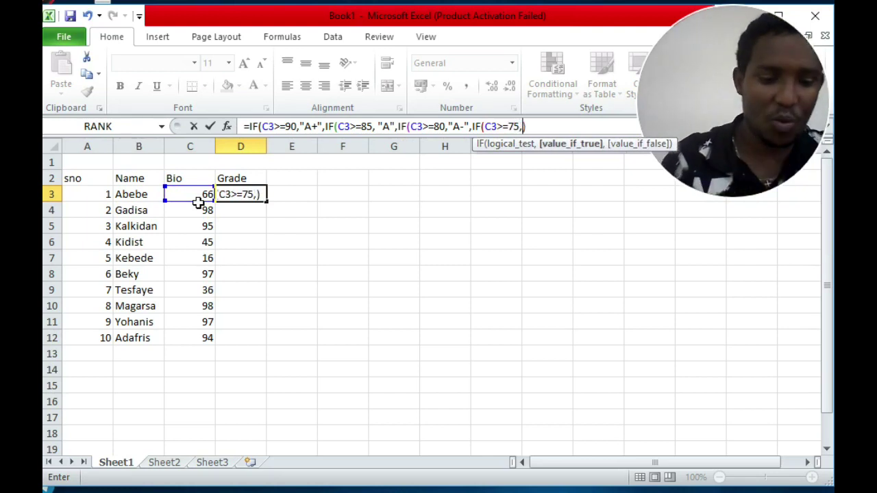
pyautogui.write('"B+",')
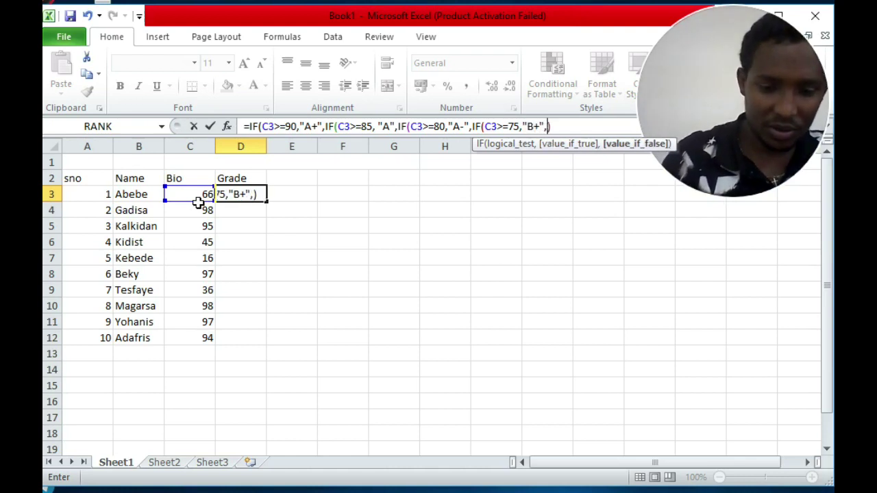
pyautogui.write('IF')
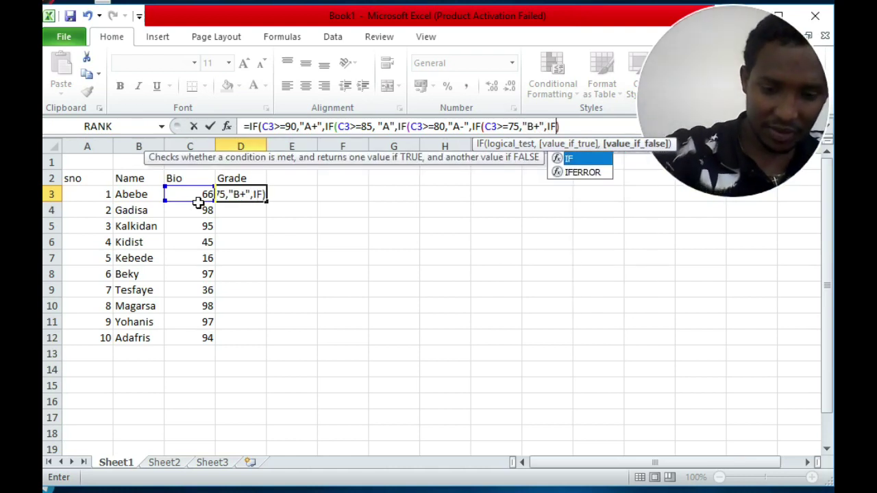
pyautogui.write('(')
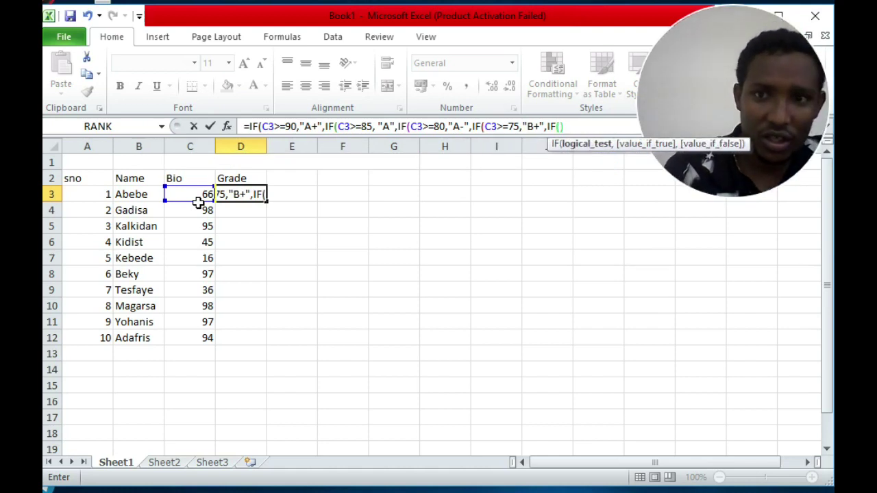
pyautogui.click(198, 201)
pyautogui.write('>=70)')
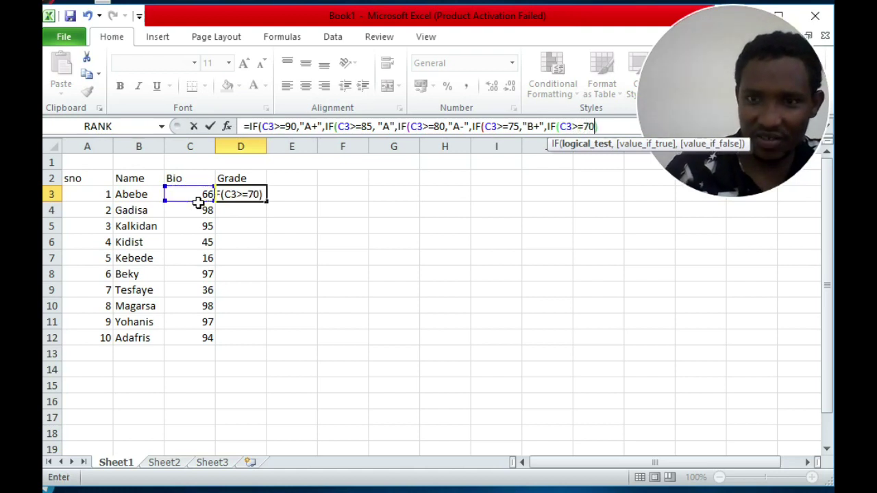
pyautogui.write(',')
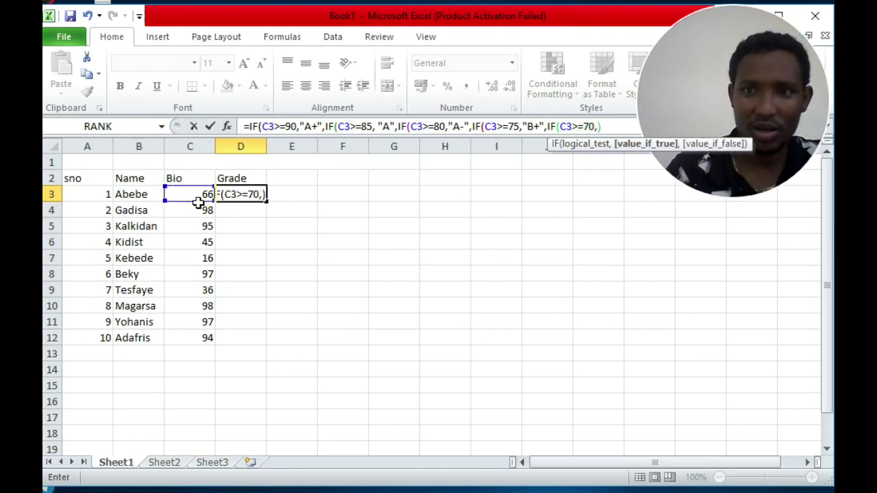
pyautogui.write('"')
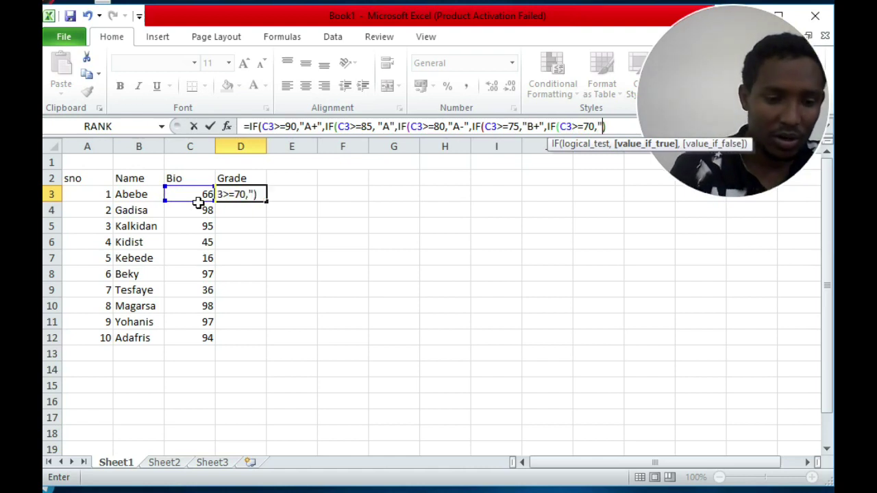
pyautogui.write('b')
pyautogui.press('BackSpace')
pyautogui.write('B",I')
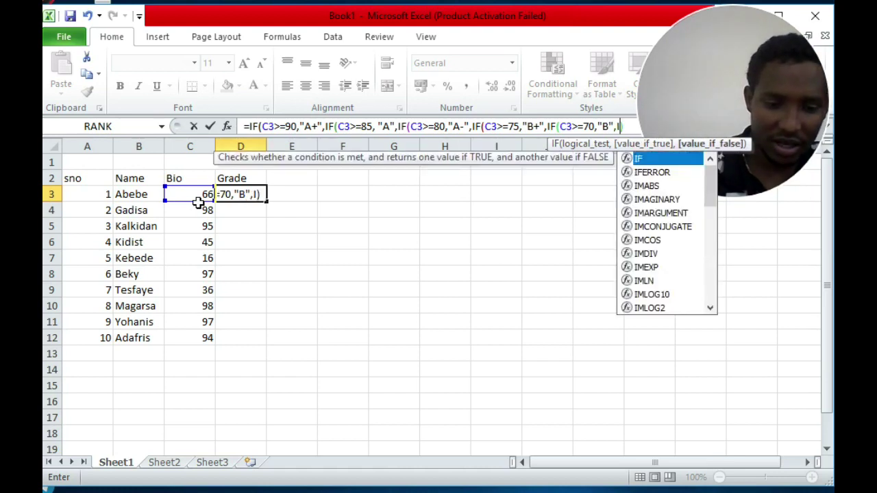
pyautogui.write('F(')
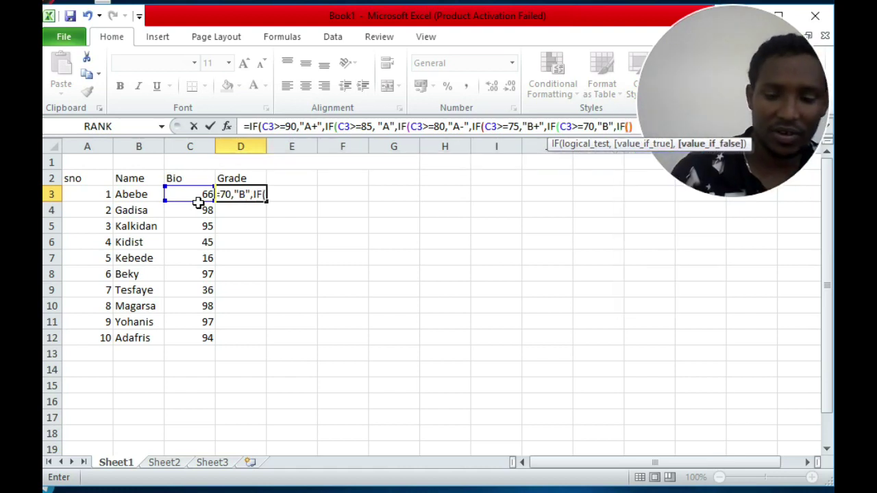
pyautogui.write('C3>=')
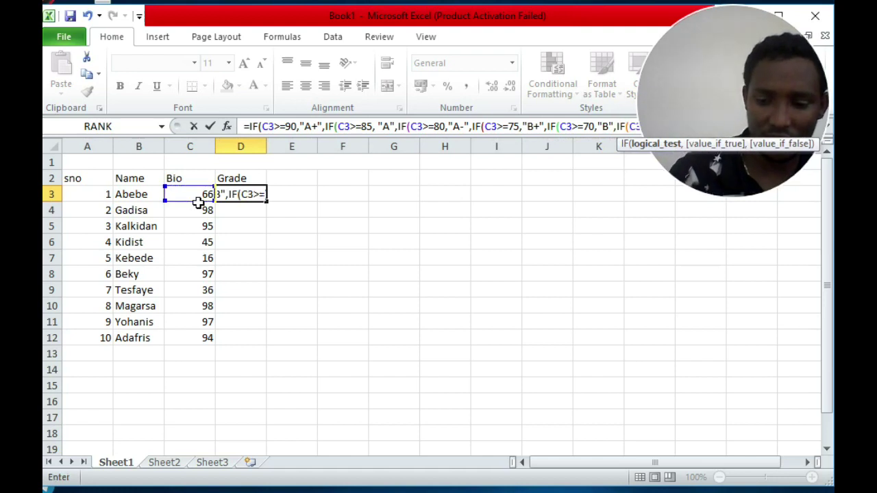
pyautogui.write('65')
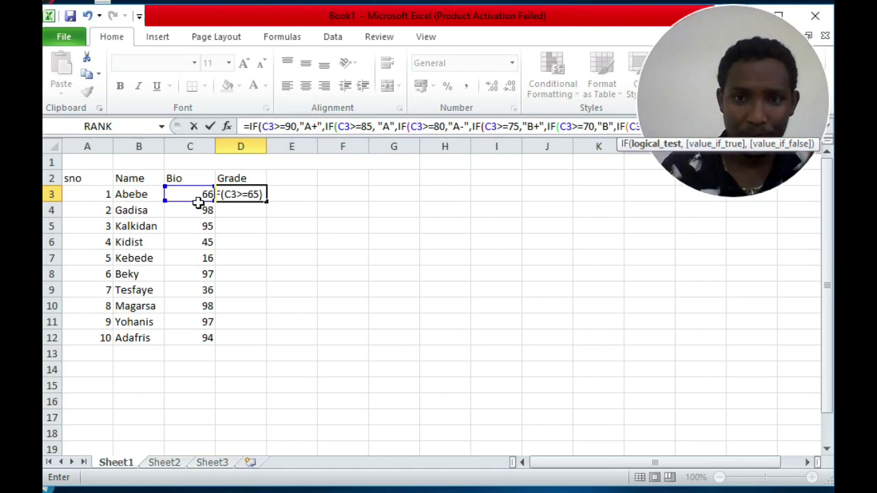
# Step: Add "B-" for 65 and "C+" for C3>=60 to D3's formula, starting another nested IF
pyautogui.moveTo(665, 129)
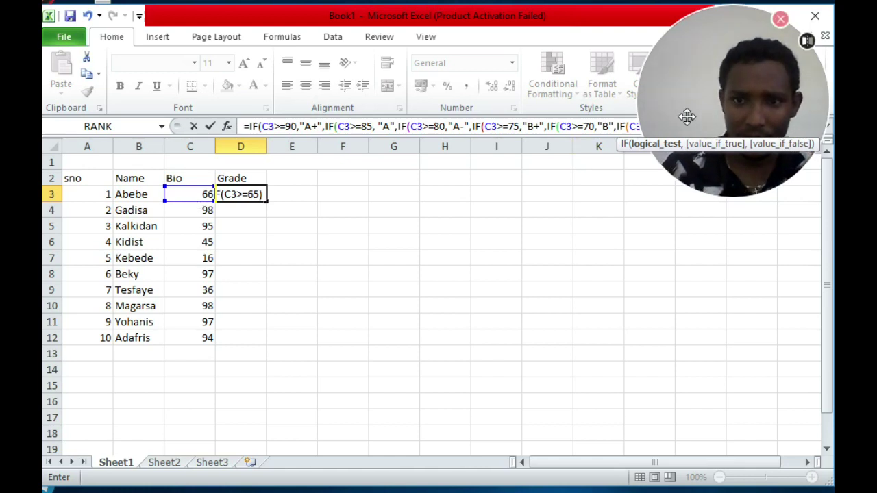
pyautogui.moveTo(687, 116); pyautogui.dragTo(439, 408)
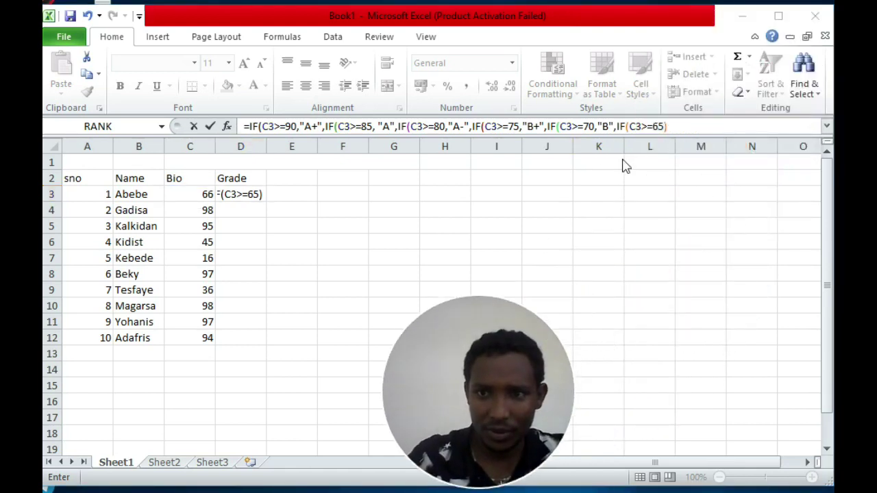
pyautogui.click(669, 131)
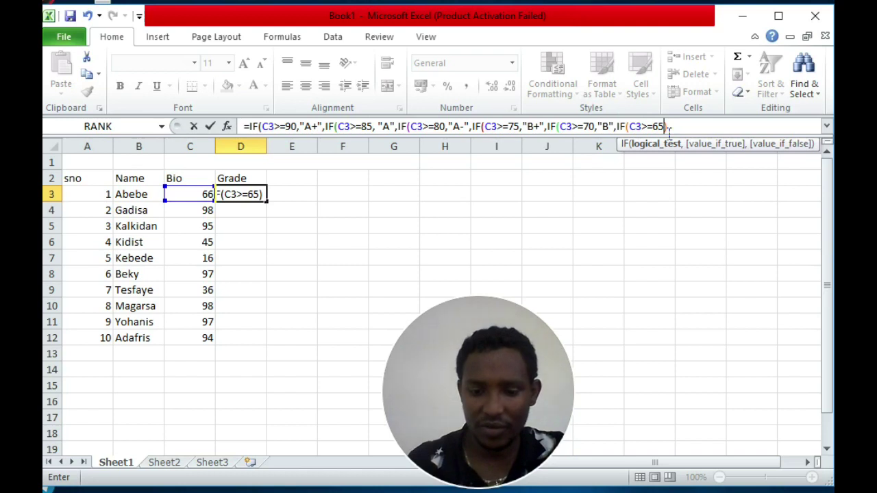
pyautogui.write(',')
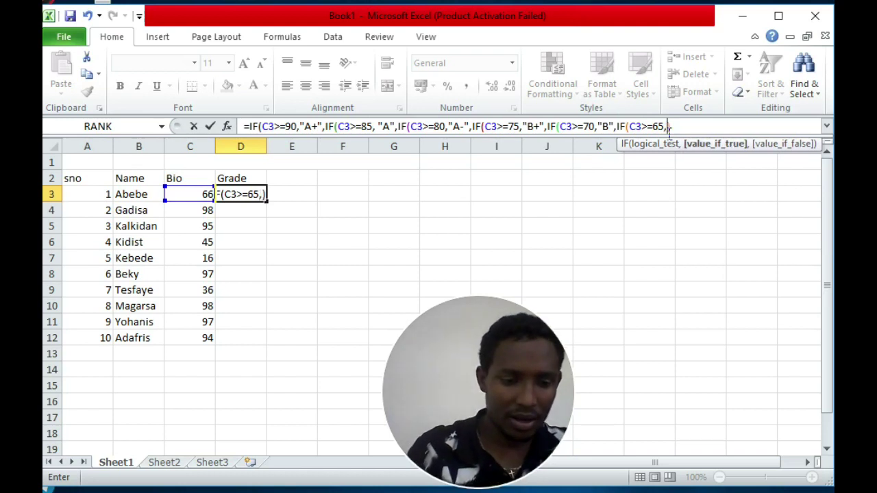
pyautogui.write('"')
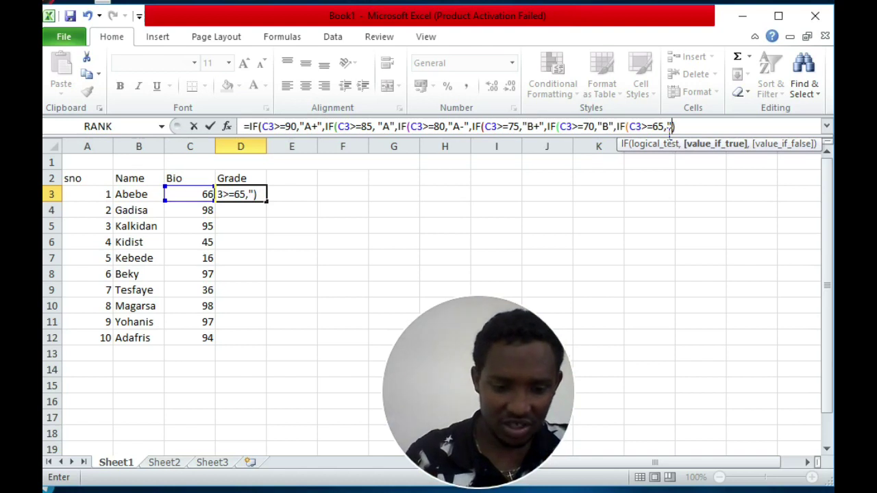
pyautogui.write('B-"')
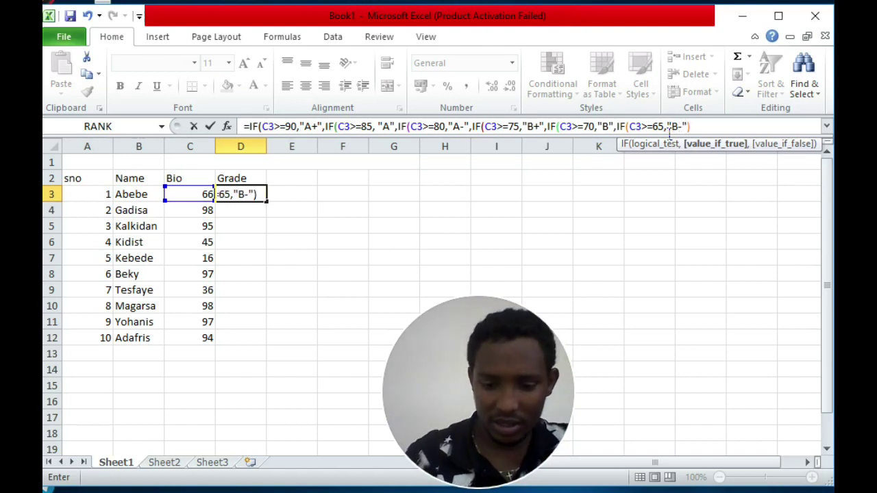
pyautogui.write(',')
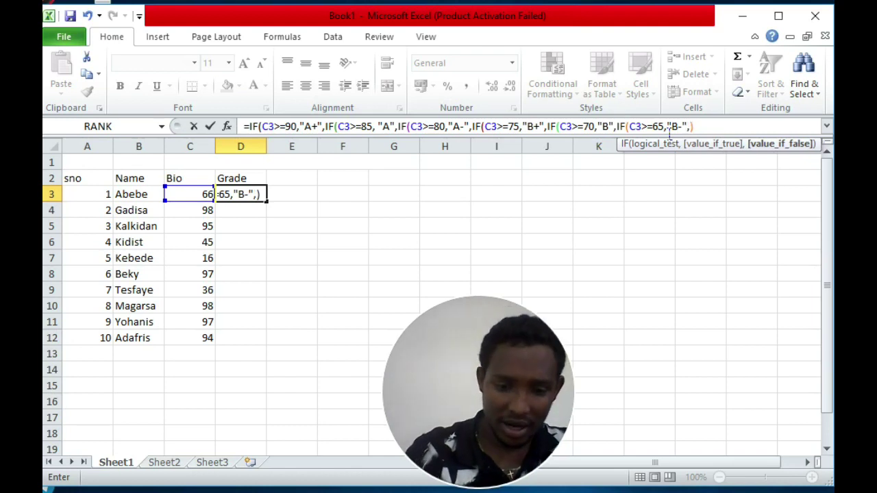
pyautogui.write('IF(')
pyautogui.click(203, 198)
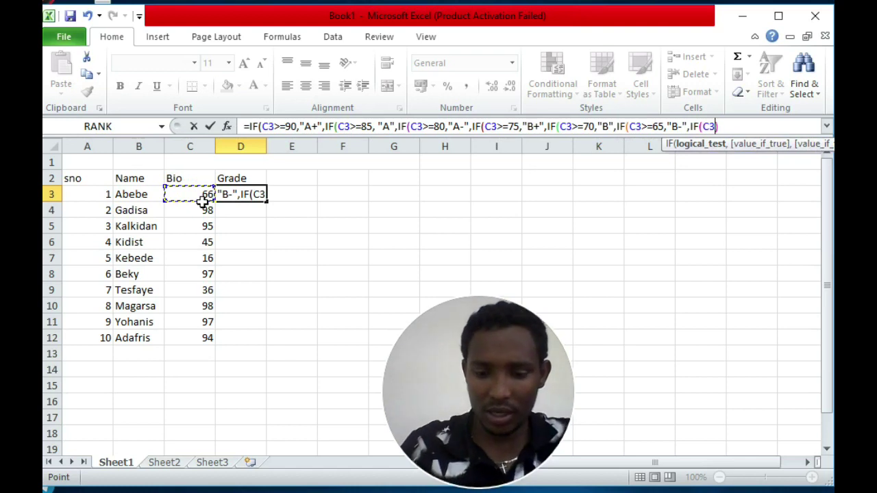
pyautogui.write('>=')
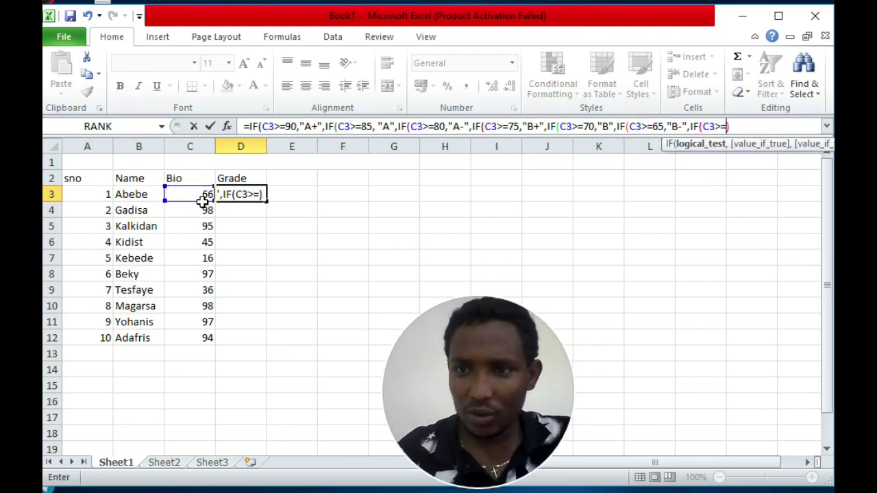
pyautogui.write('60')
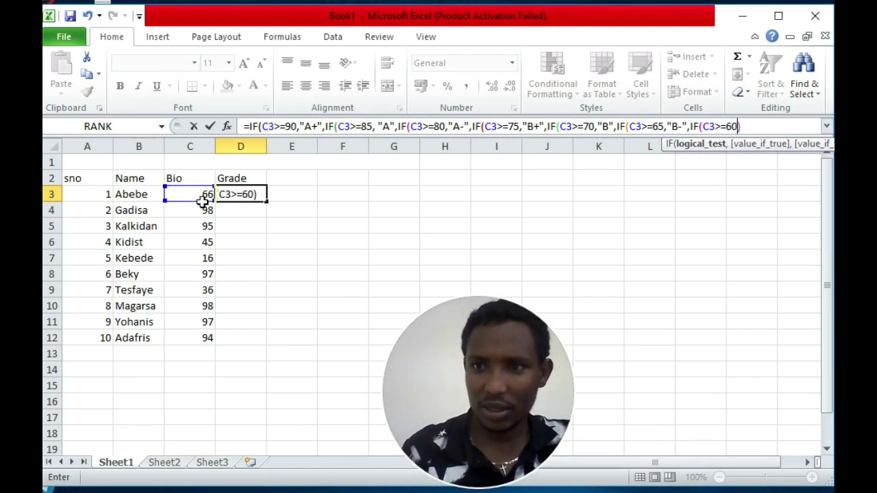
pyautogui.write(',')
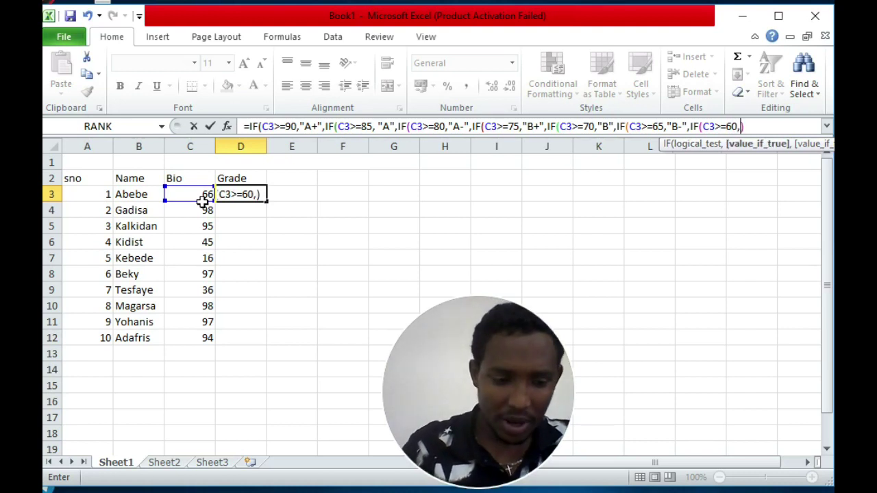
pyautogui.write('"')
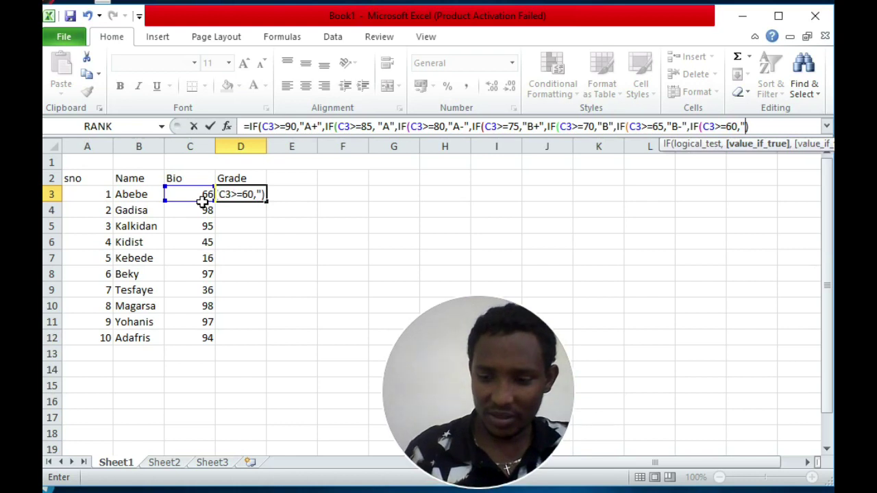
pyautogui.write('C')
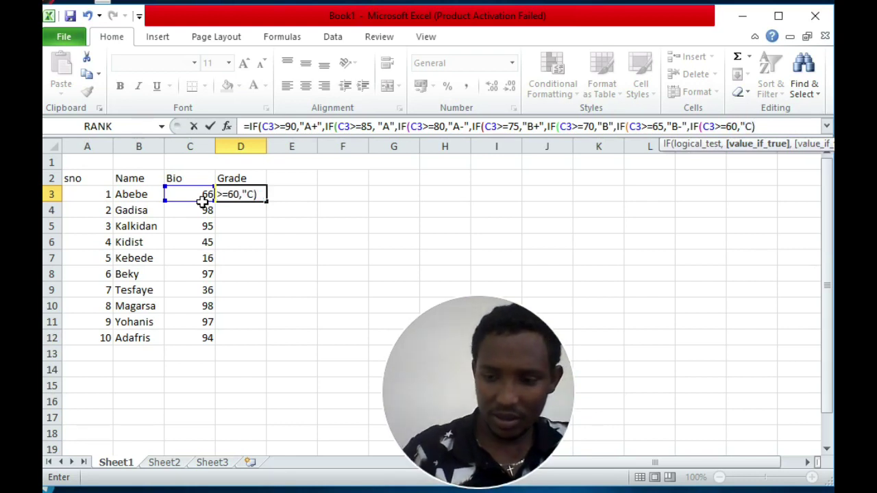
pyautogui.write('+')
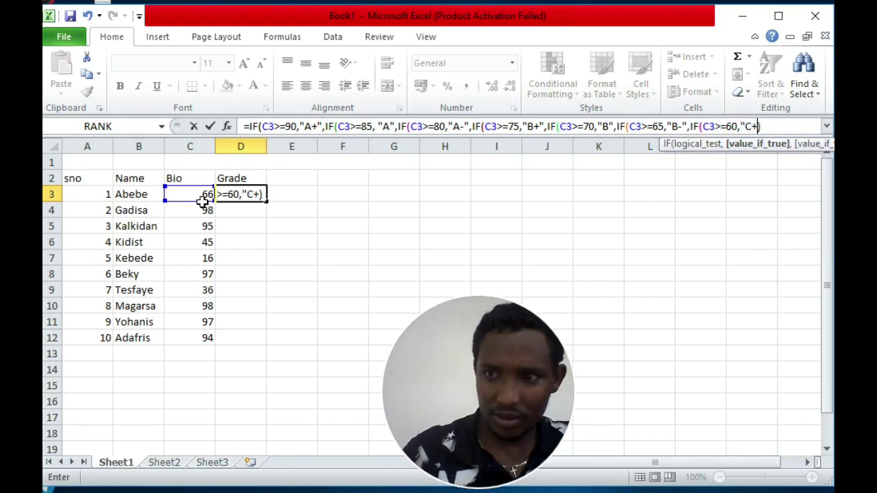
pyautogui.write('"')
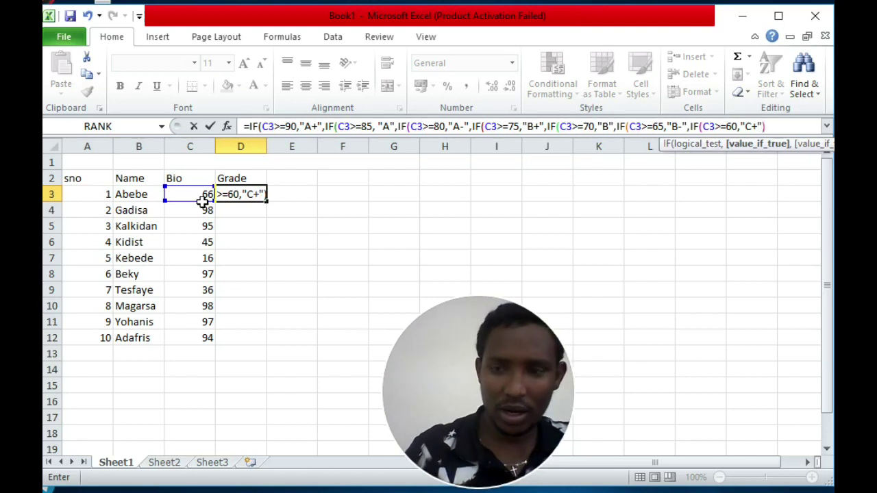
pyautogui.write(',')
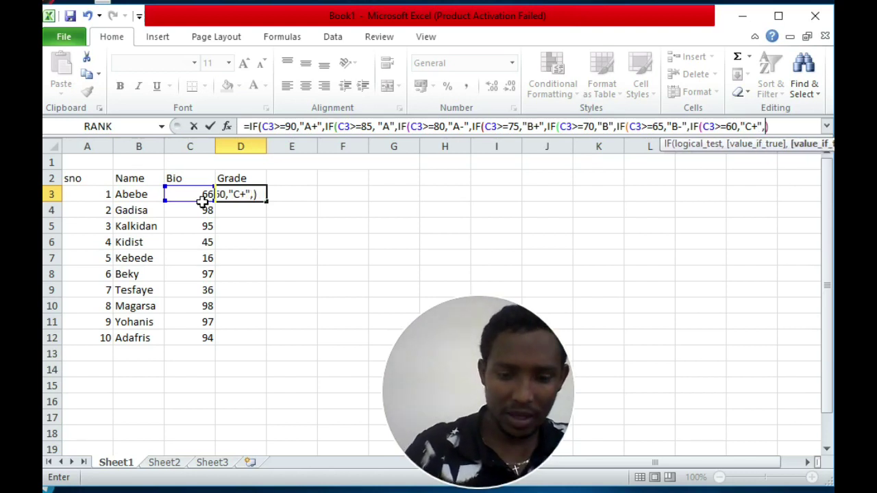
pyautogui.write('IF(')
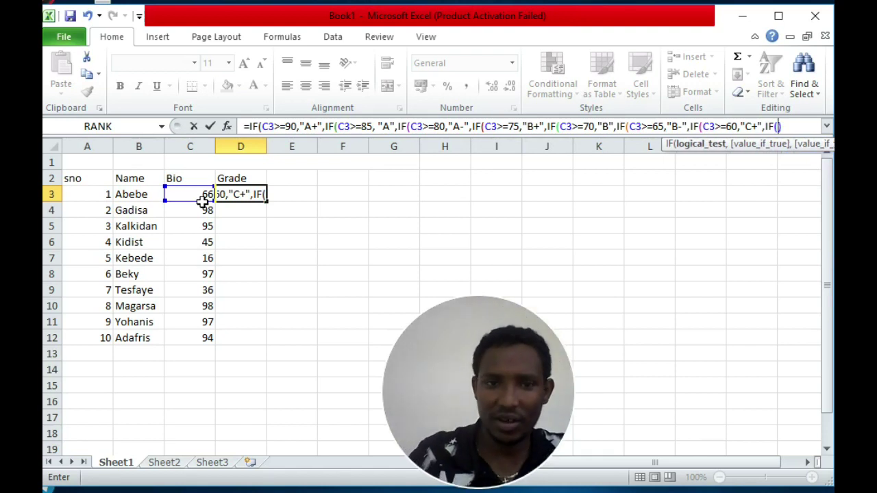
# Step: Add nested tests returning "C" for C3>=50 and "C-" for C3>=45
pyautogui.click(203, 200)
pyautogui.write('>=')
pyautogui.write('50)')
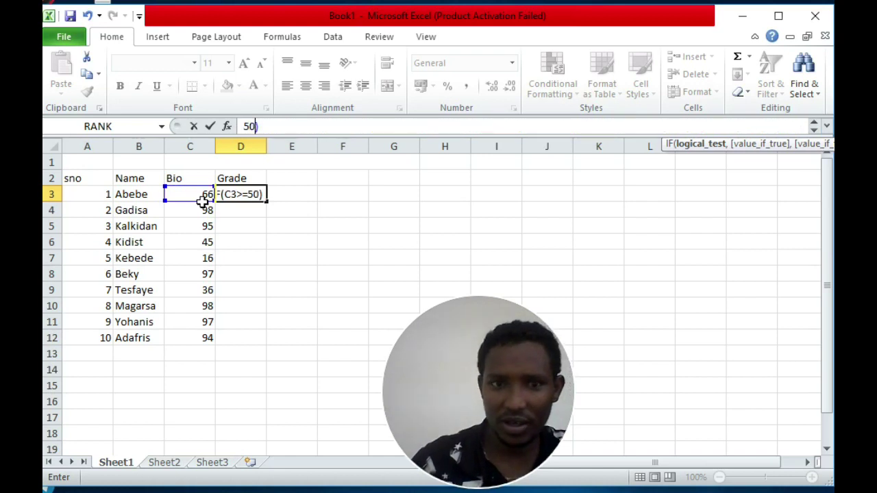
pyautogui.write(',')
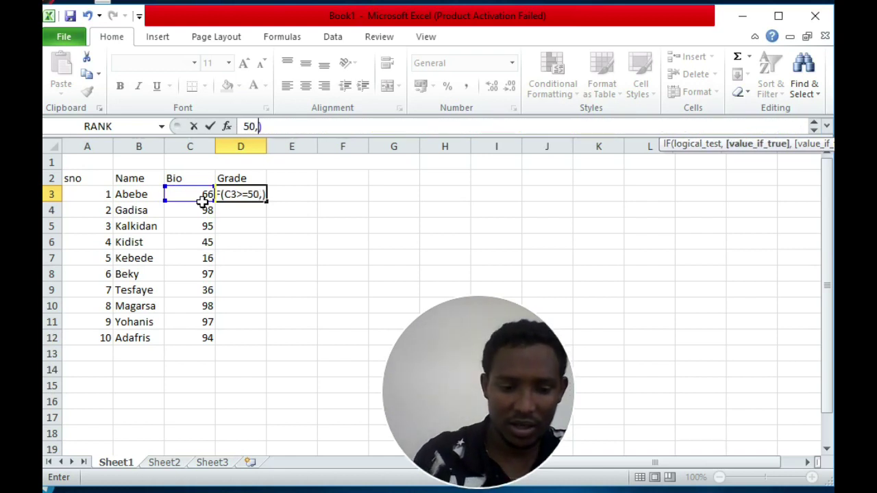
pyautogui.write('"')
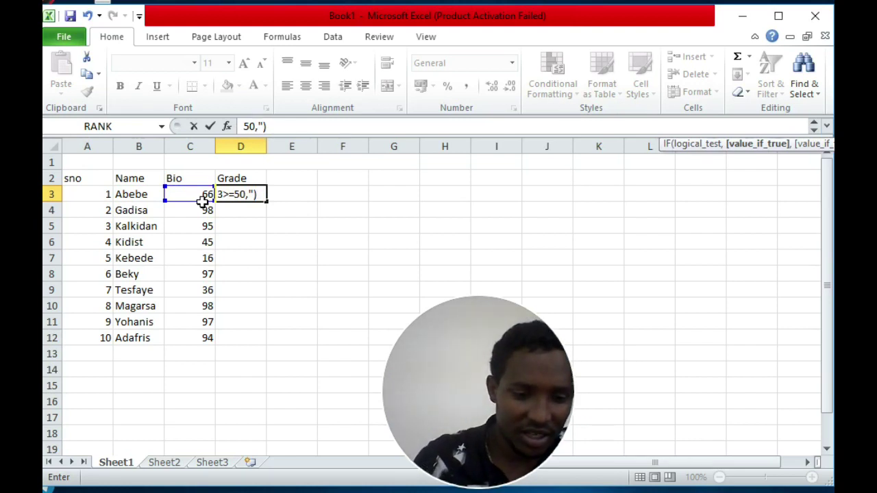
pyautogui.write('C"')
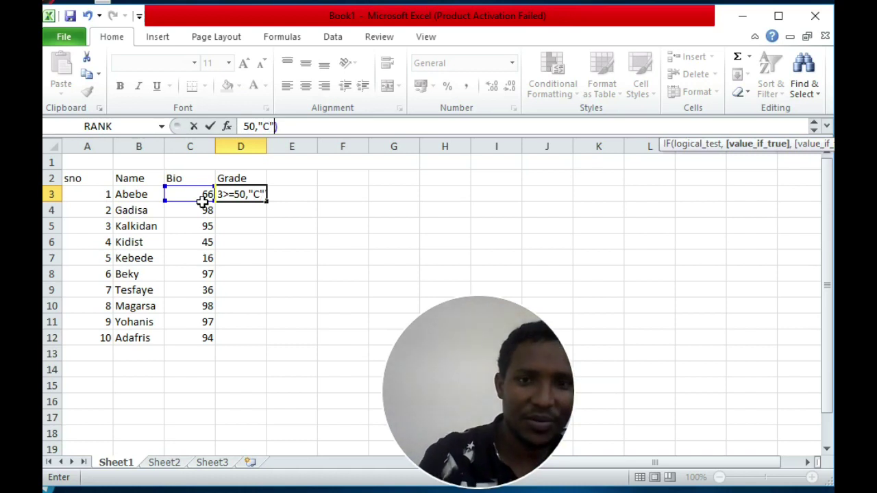
pyautogui.write(',')
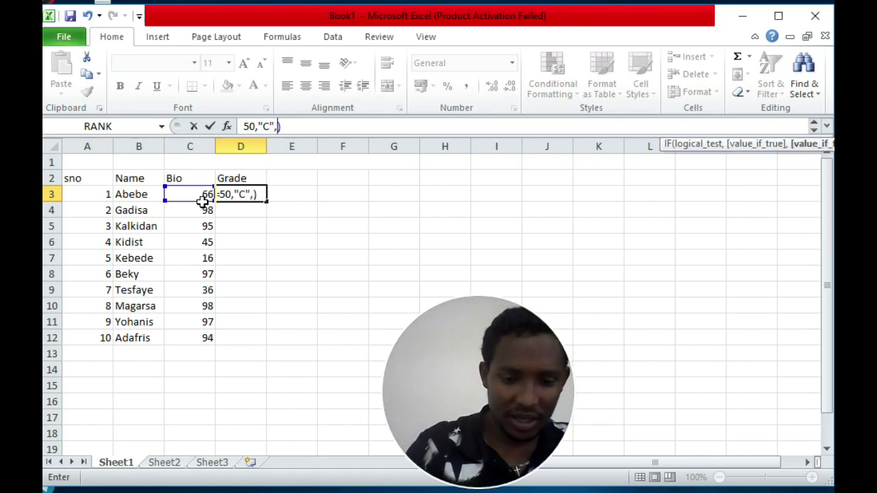
pyautogui.write('IF(')
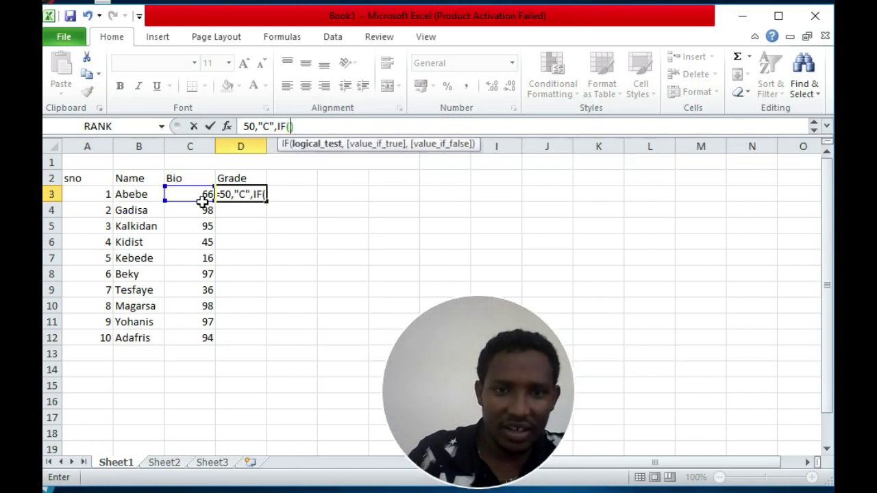
pyautogui.click(203, 200)
pyautogui.write('>')
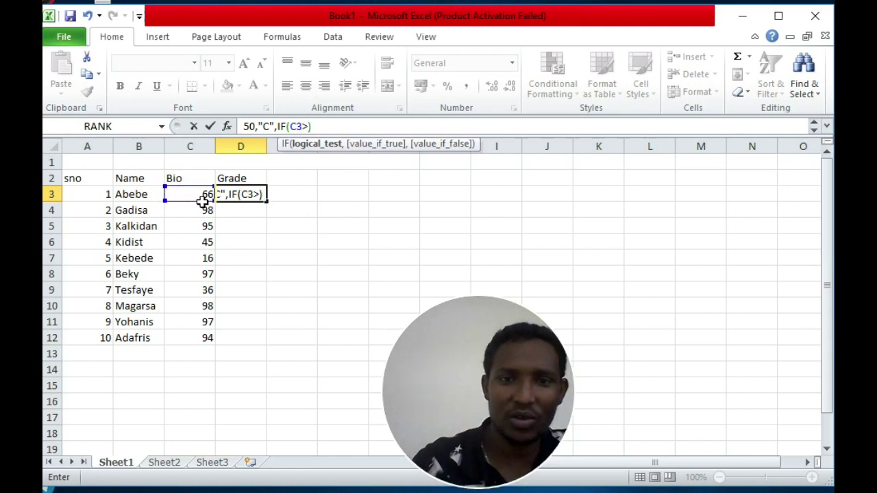
pyautogui.write('=40')
pyautogui.press('BackSpace')
pyautogui.write('5')
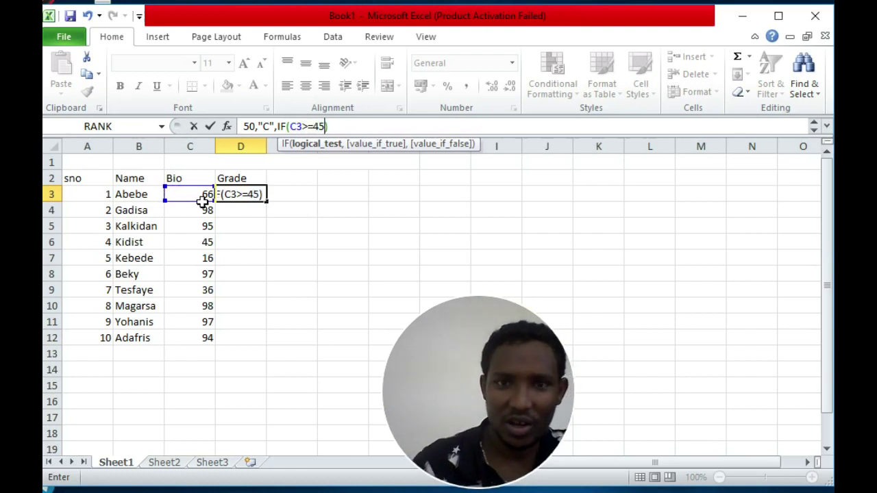
pyautogui.write(',')
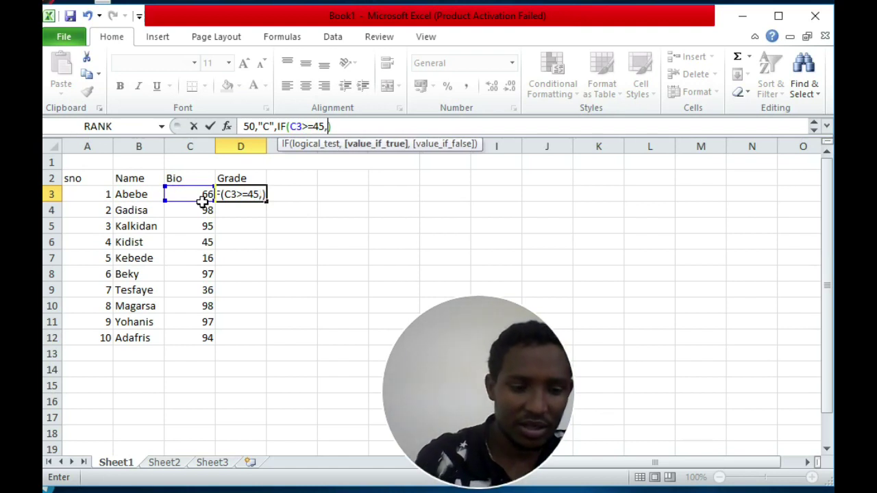
pyautogui.write('"')
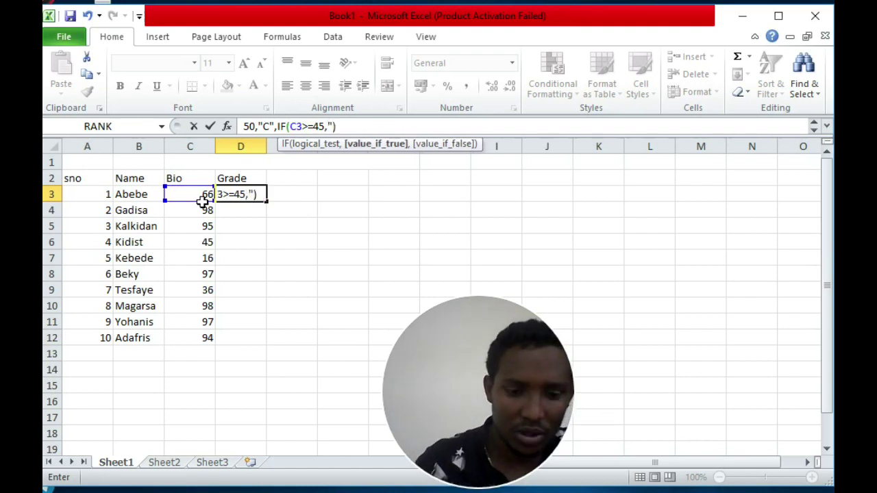
pyautogui.write('C-')
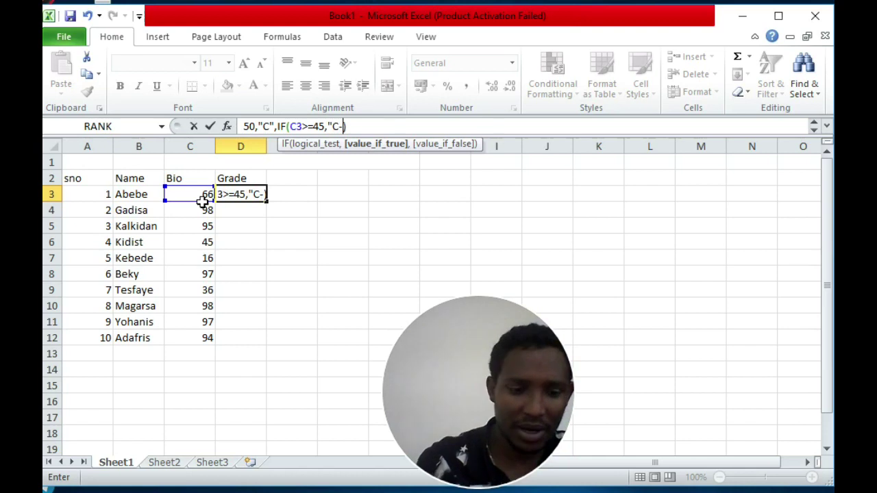
pyautogui.write('"')
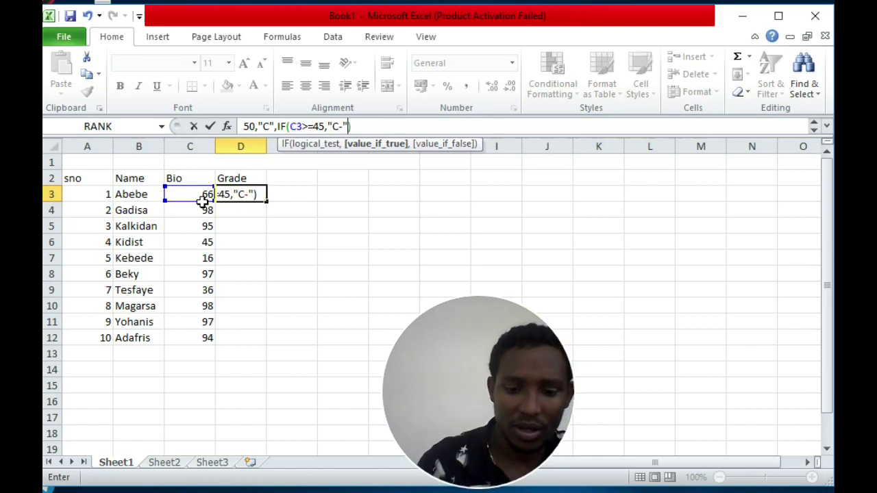
pyautogui.write(',IF(')
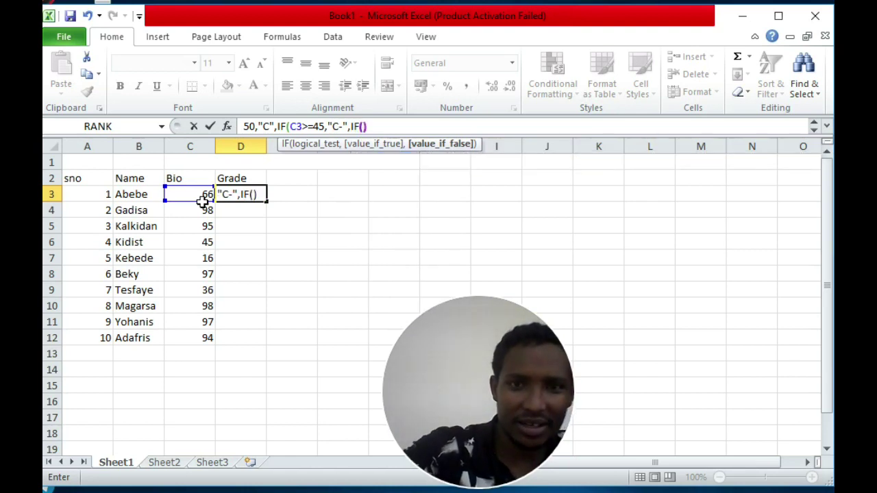
# Step: Finish the chain with "D" for C3>=40, "FX" for C3>=30, and "F" otherwise
pyautogui.click(202, 200)
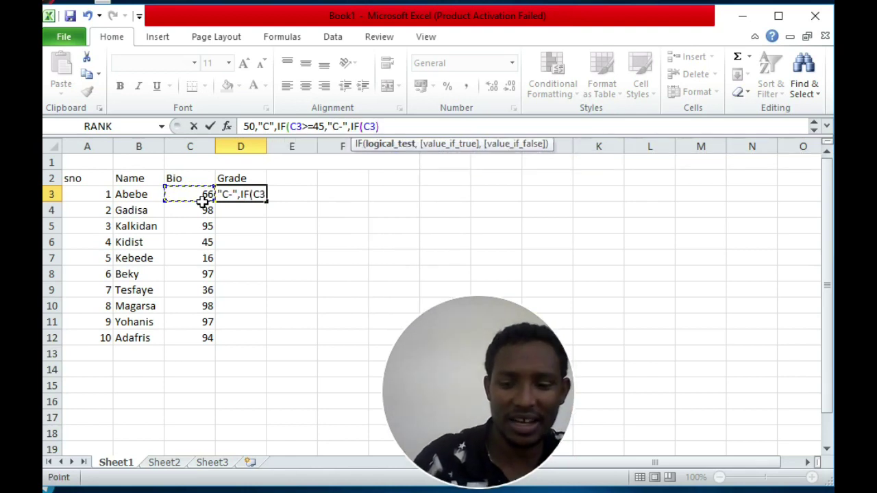
pyautogui.write('>=40),')
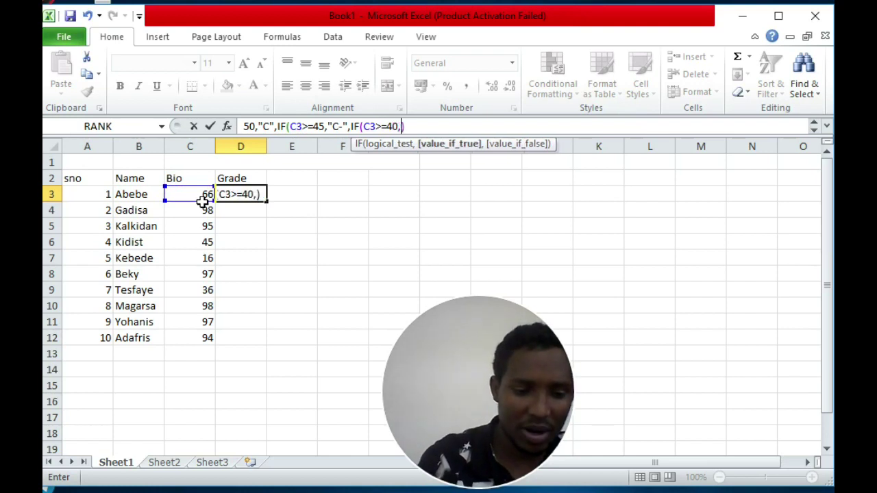
pyautogui.write('"D"')
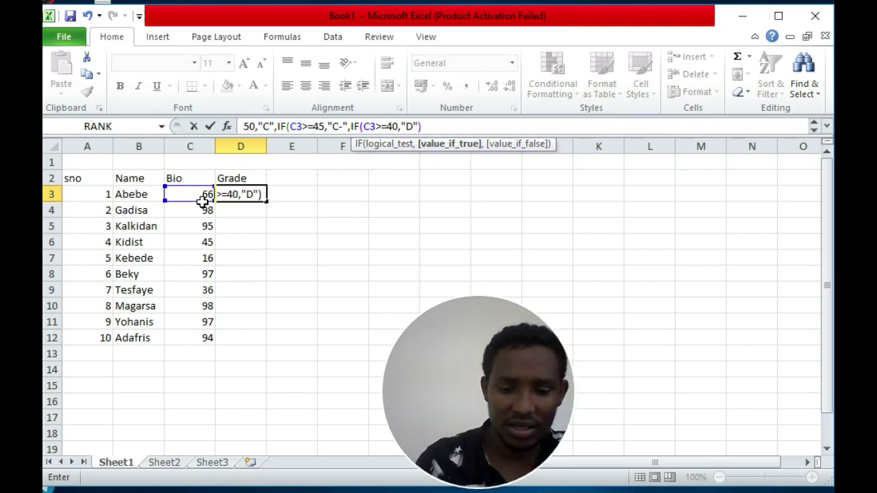
pyautogui.write(',')
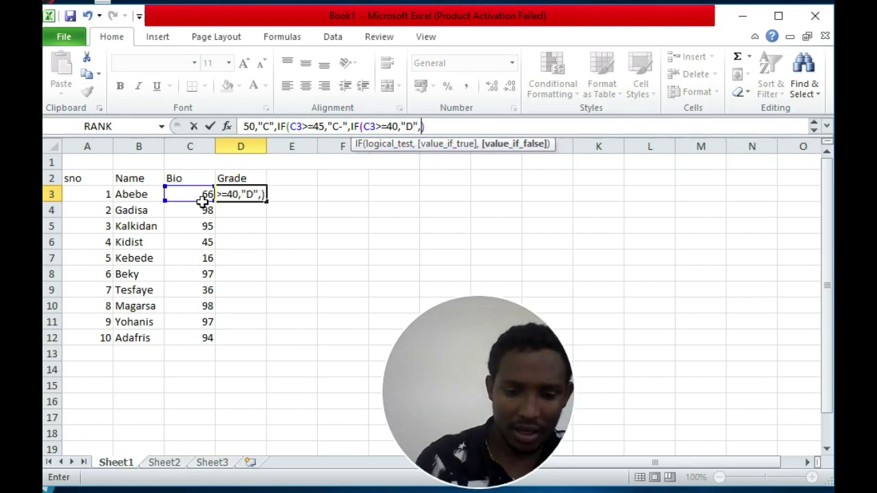
pyautogui.write('IF(')
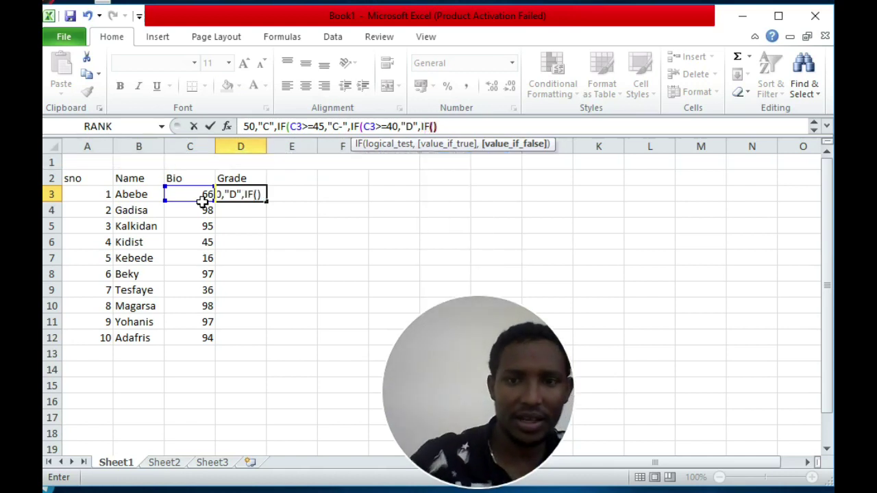
pyautogui.click(203, 201)
pyautogui.write('>=30)')
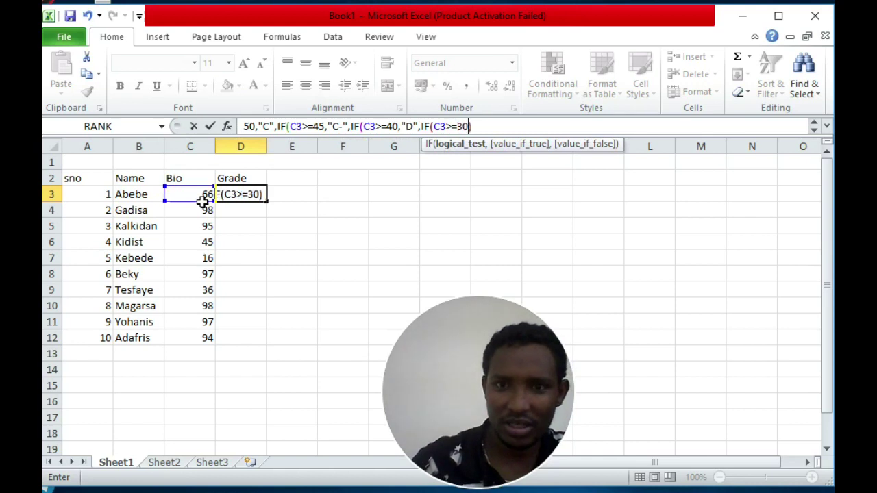
pyautogui.write(', ')
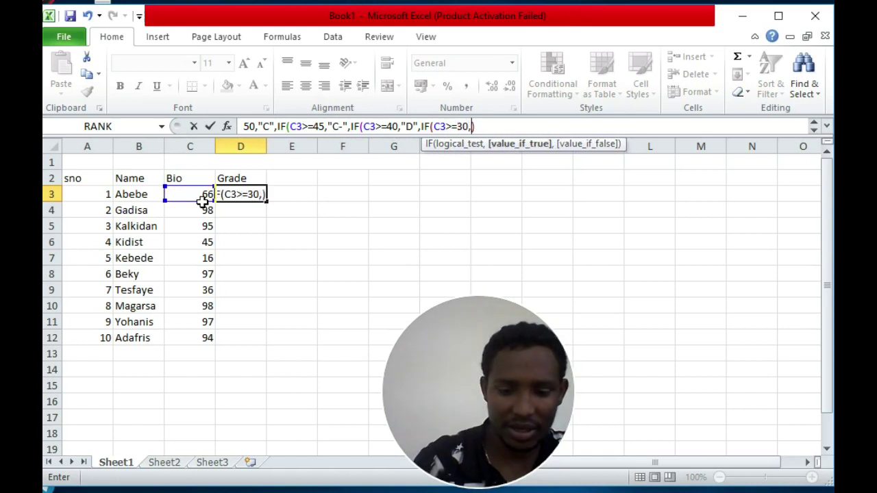
pyautogui.write('"')
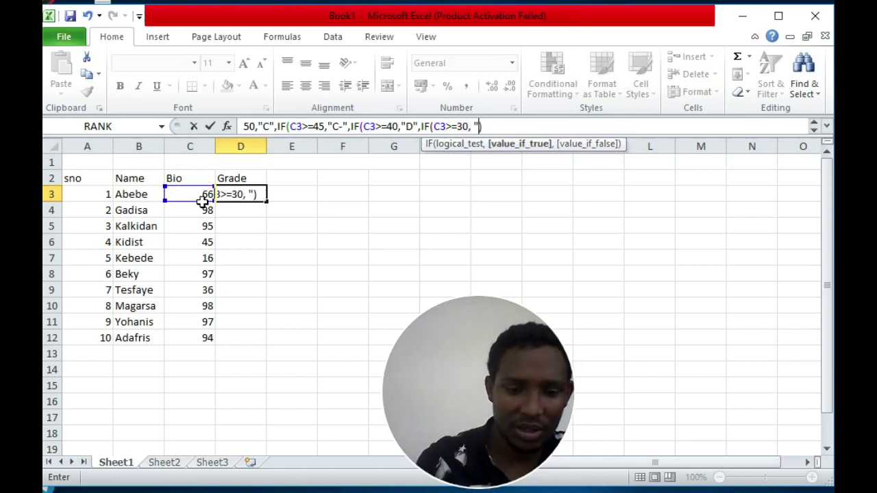
pyautogui.write('f')
pyautogui.press('BackSpace')
pyautogui.write('FX")')
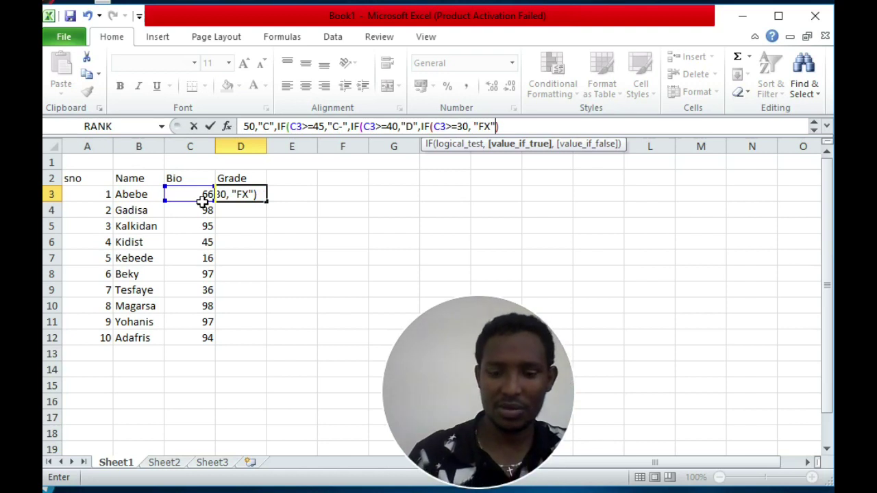
pyautogui.write(', ')
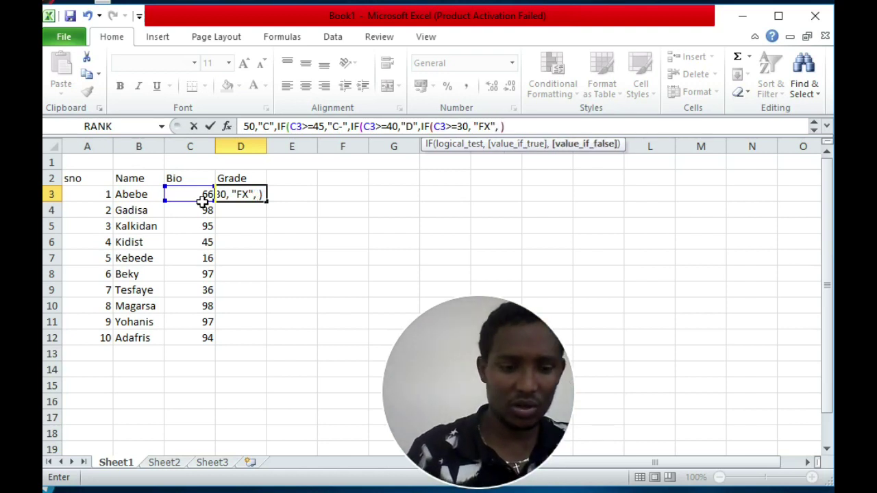
pyautogui.write('"F"')
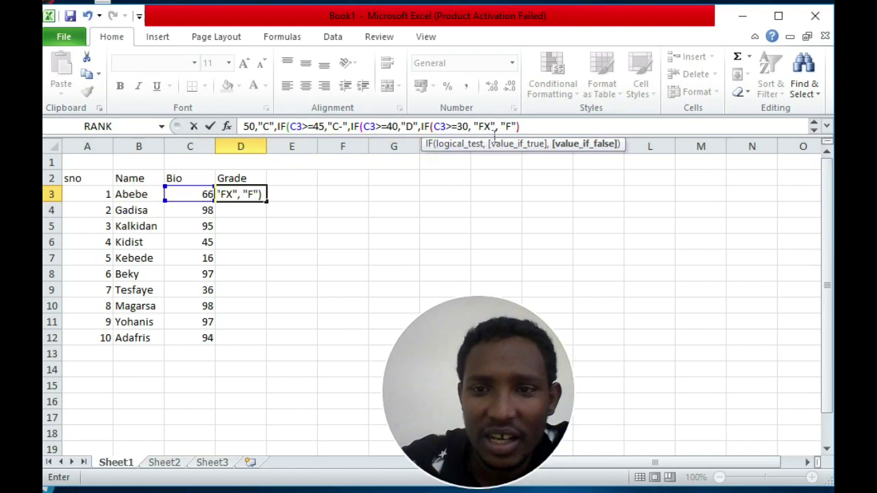
pyautogui.click(535, 129)
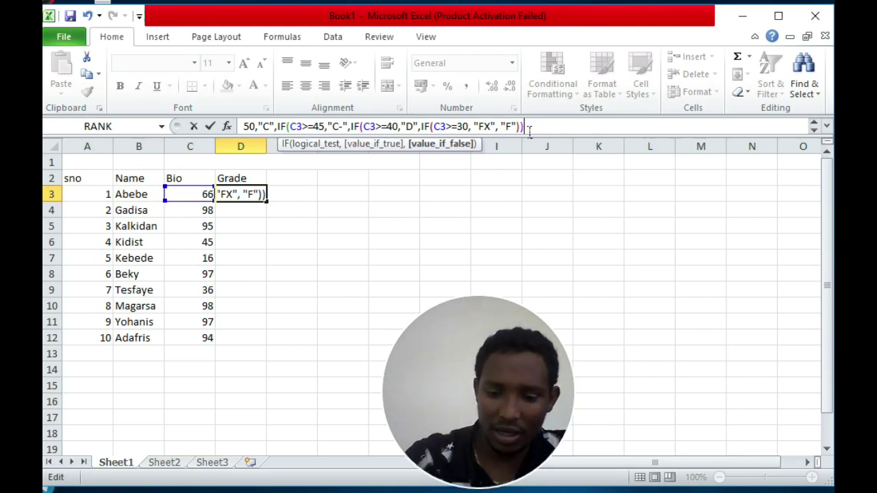
# Step: Close all the nested IFs in D3's Grade formula with a run of closing parentheses
pyautogui.write(')')
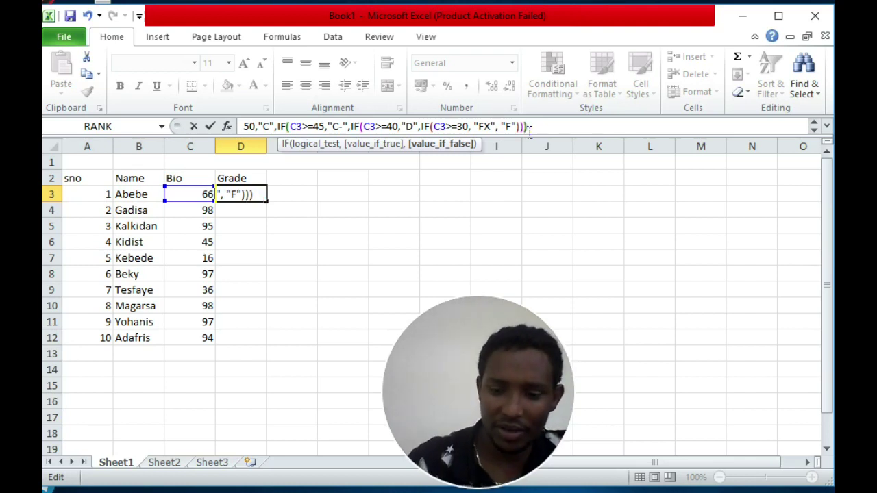
pyautogui.write(')')
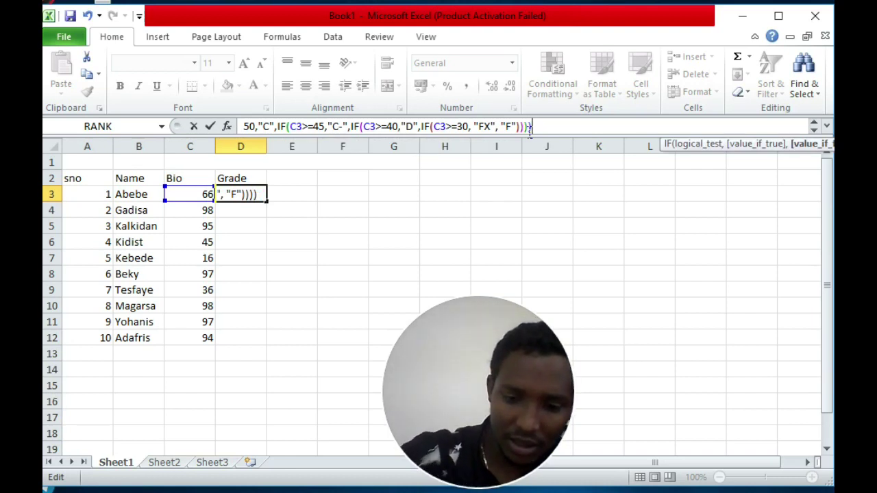
pyautogui.write(')')
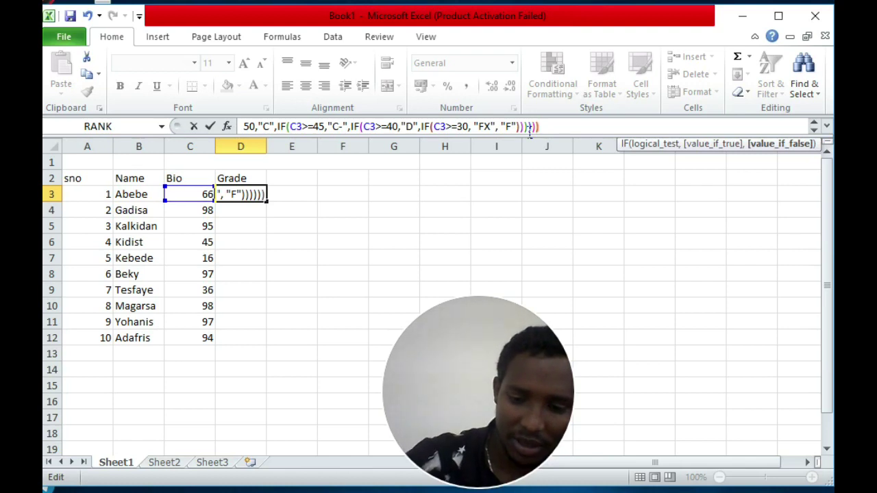
pyautogui.write('))')
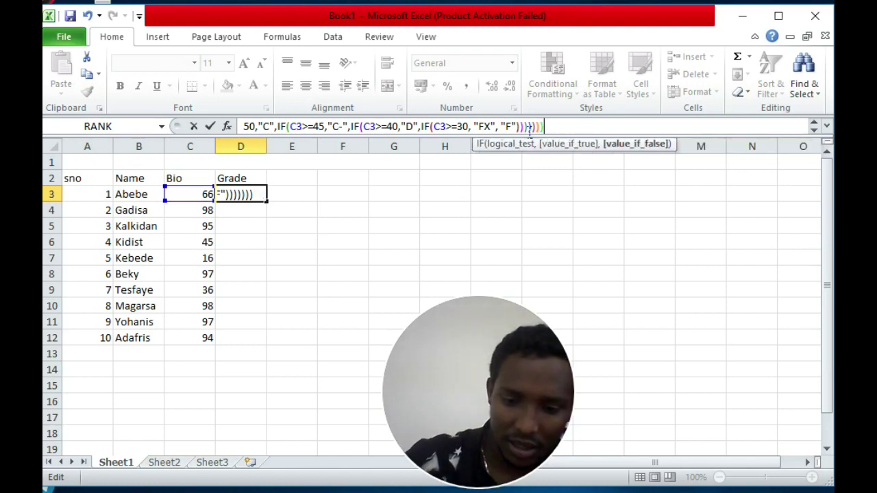
pyautogui.write(')')
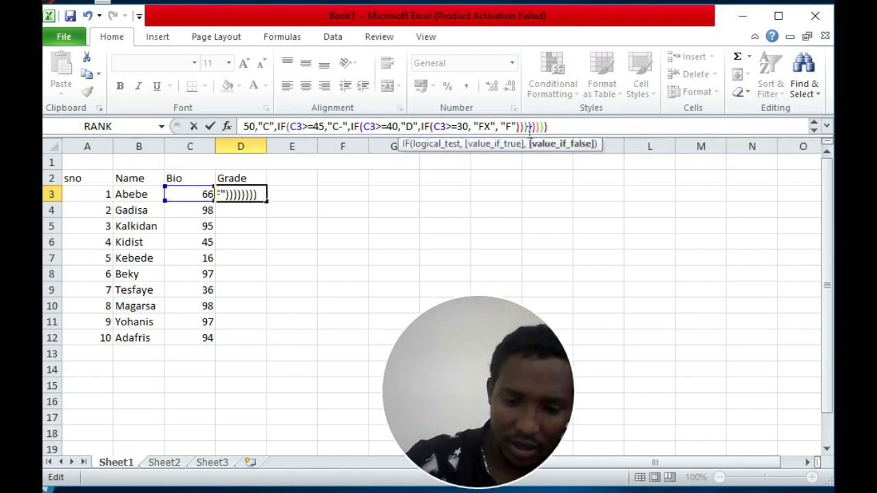
pyautogui.write(')')
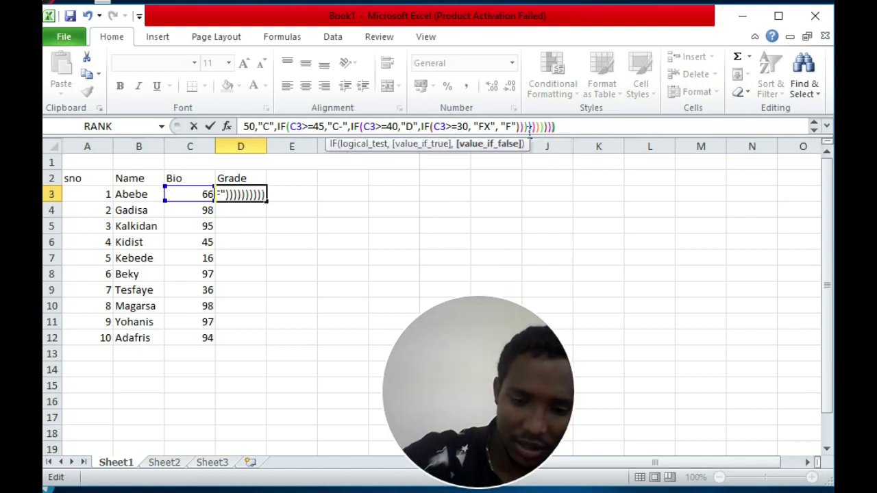
pyautogui.write(')')
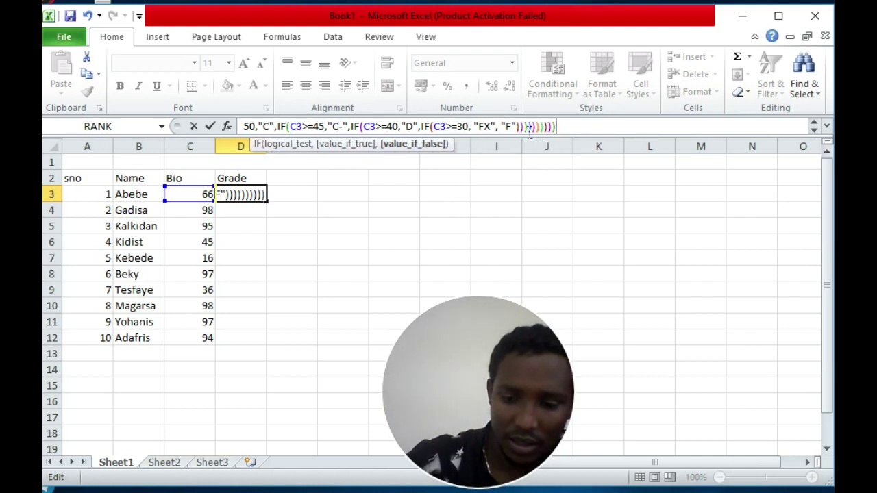
pyautogui.write(')')
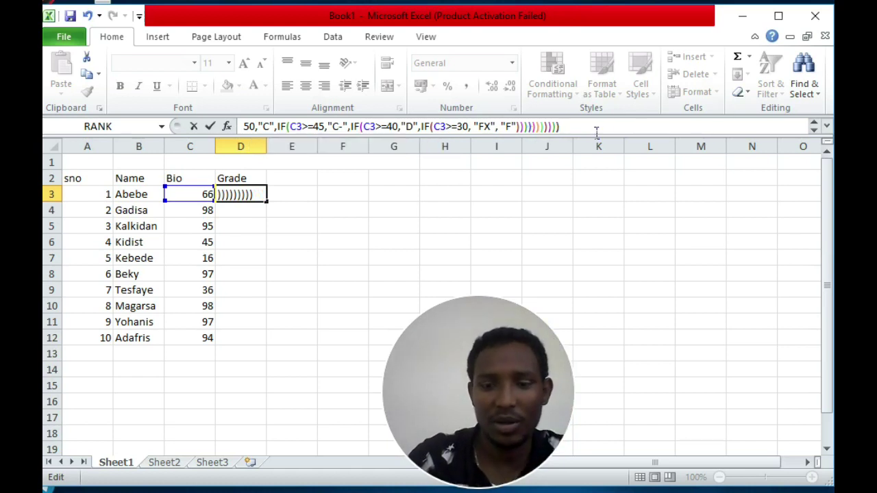
# Step: Enter the Grade formula in D3 and fill it down to D12
pyautogui.press('Return')
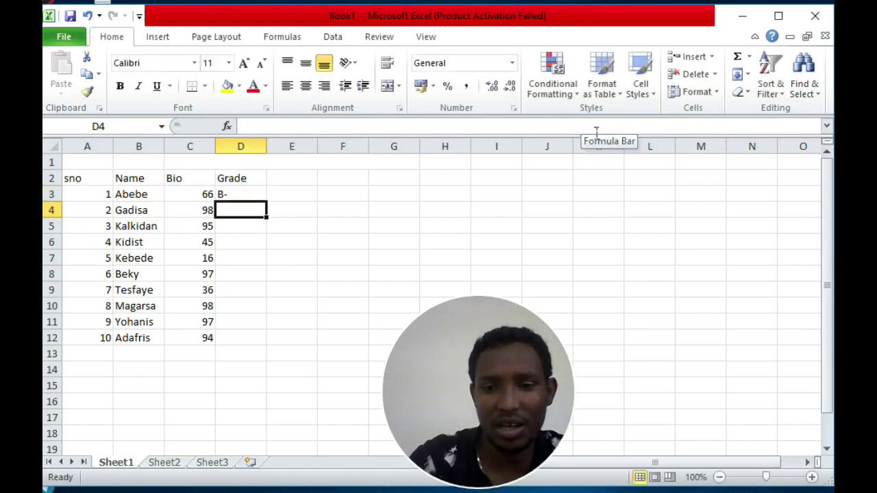
pyautogui.click(239, 199)
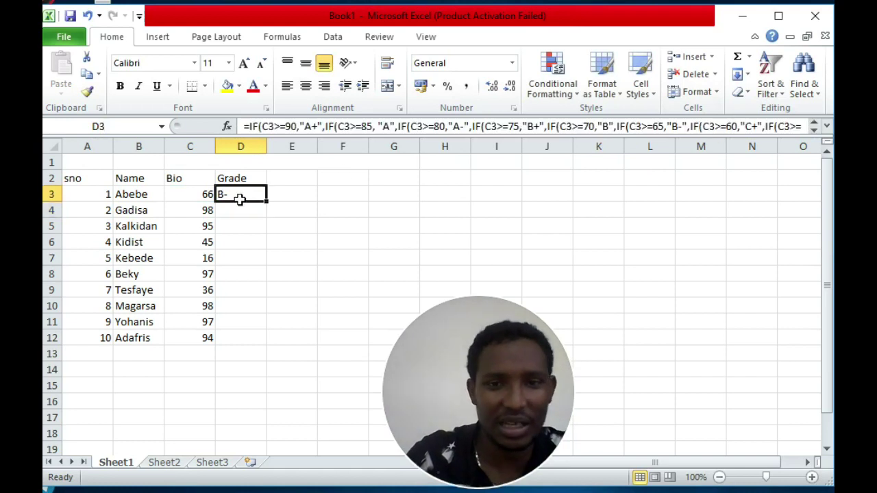
pyautogui.moveTo(273, 210); pyautogui.dragTo(267, 346)
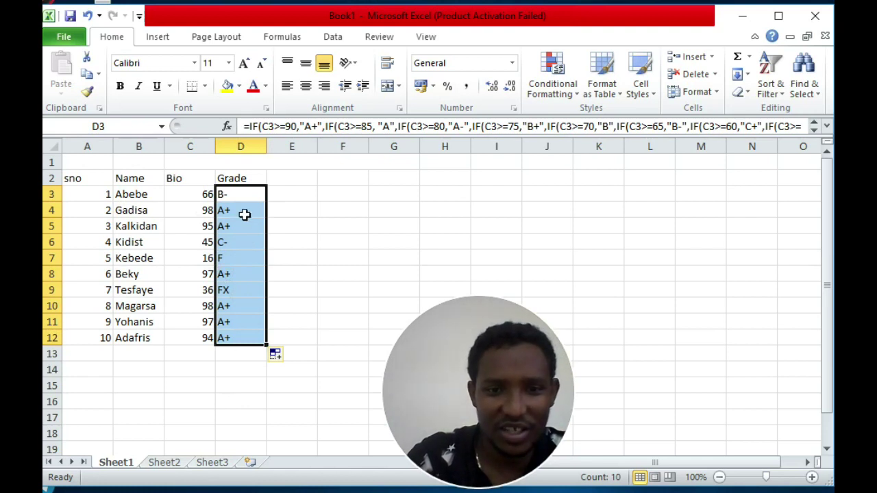
# Step: Change C5's Bio mark to 35, check that D5 shows FX, and select D3:D12
pyautogui.click(207, 229)
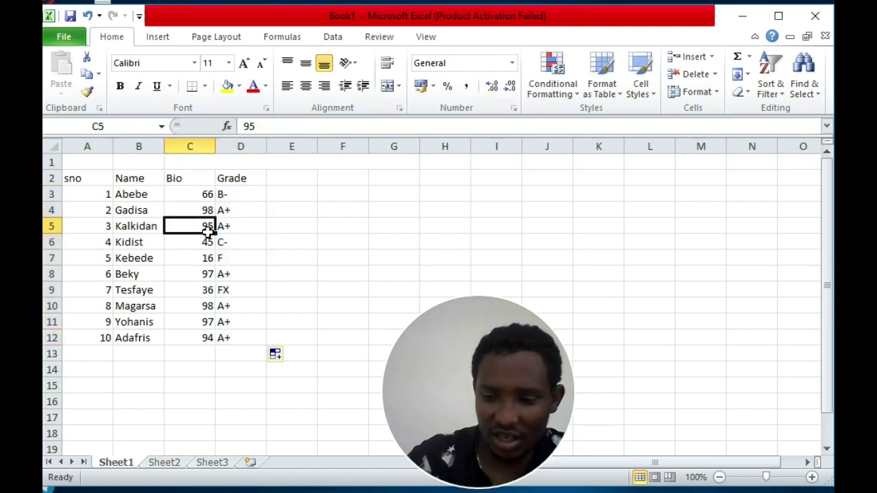
pyautogui.write('3')
pyautogui.click(275, 218)
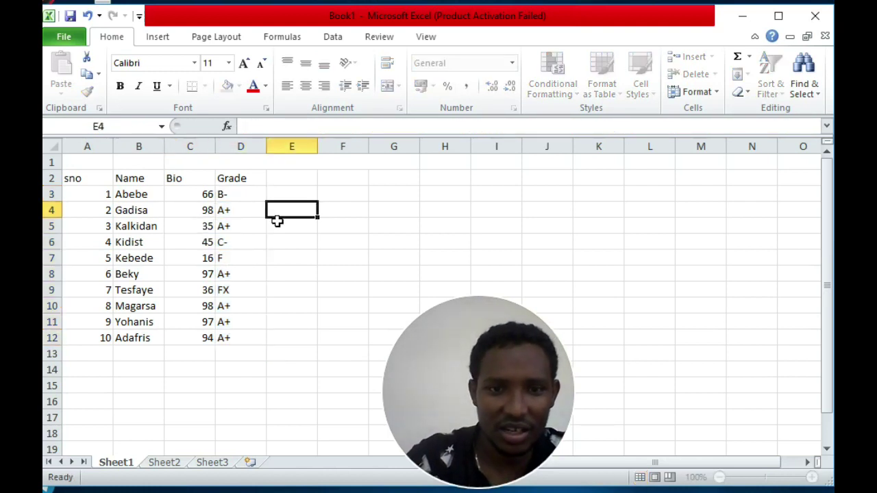
pyautogui.click(240, 233)
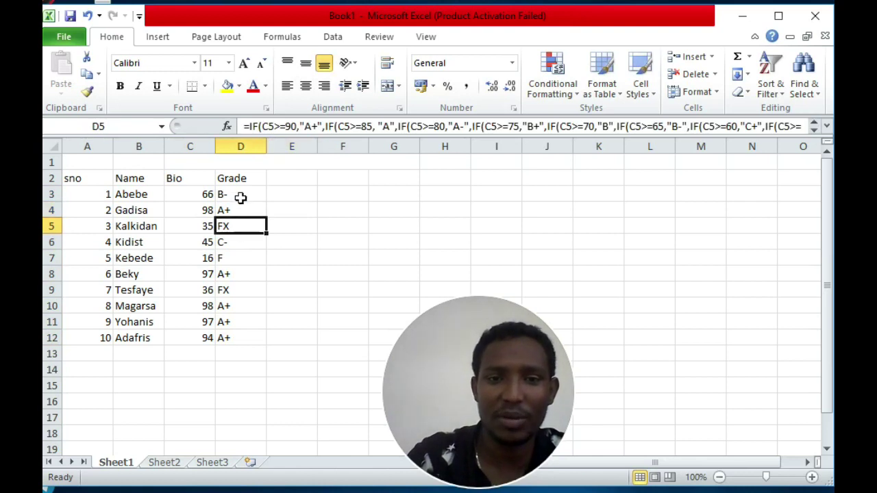
pyautogui.moveTo(240, 197); pyautogui.dragTo(247, 341)
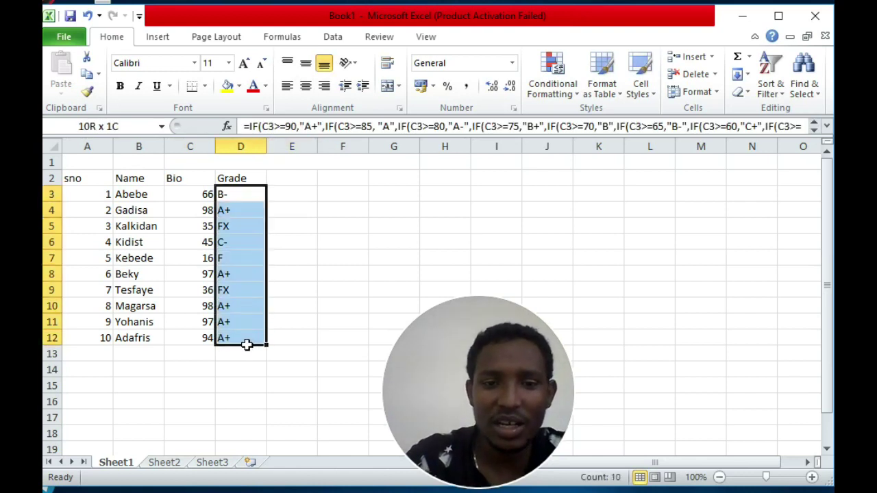
# Step: Clear the grades in D3:D12 and choose the IF function for D3
pyautogui.press('Delete')
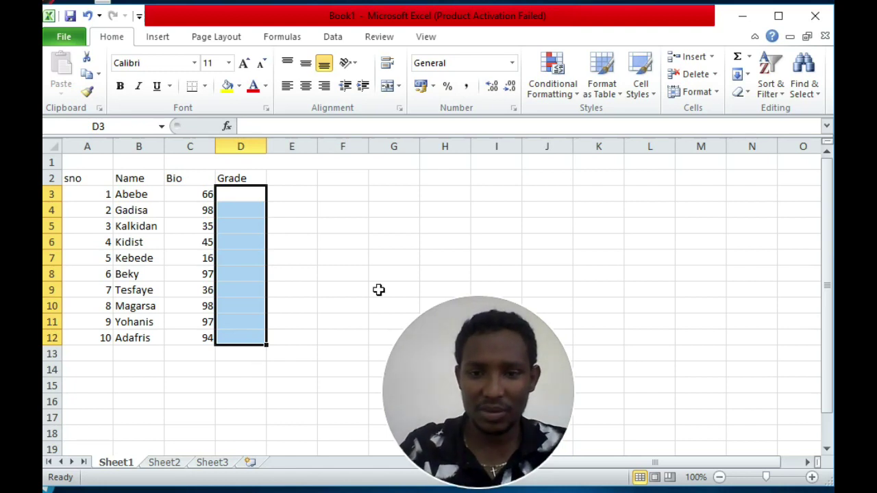
pyautogui.click(234, 196)
pyautogui.click(228, 127)
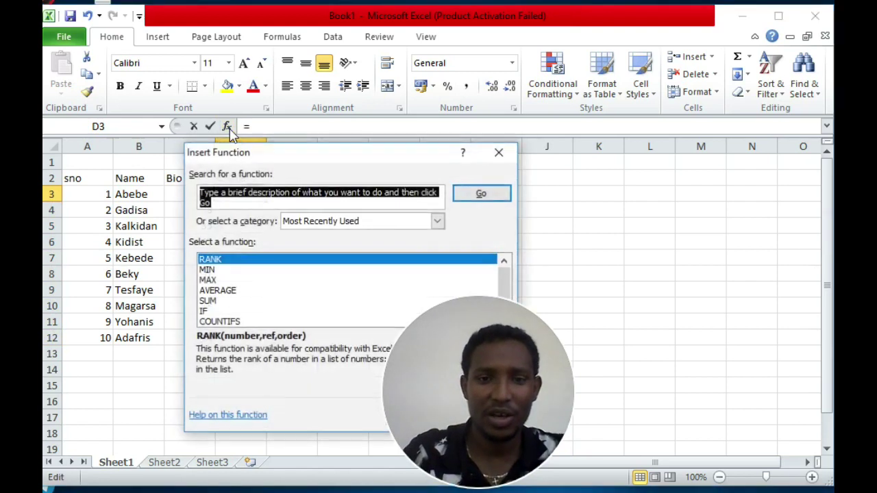
pyautogui.click(204, 314)
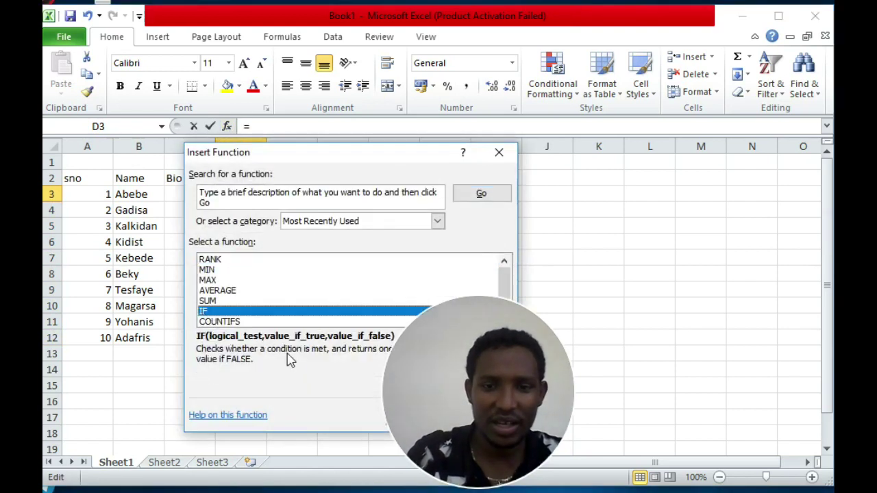
pyautogui.moveTo(439, 396); pyautogui.dragTo(637, 299)
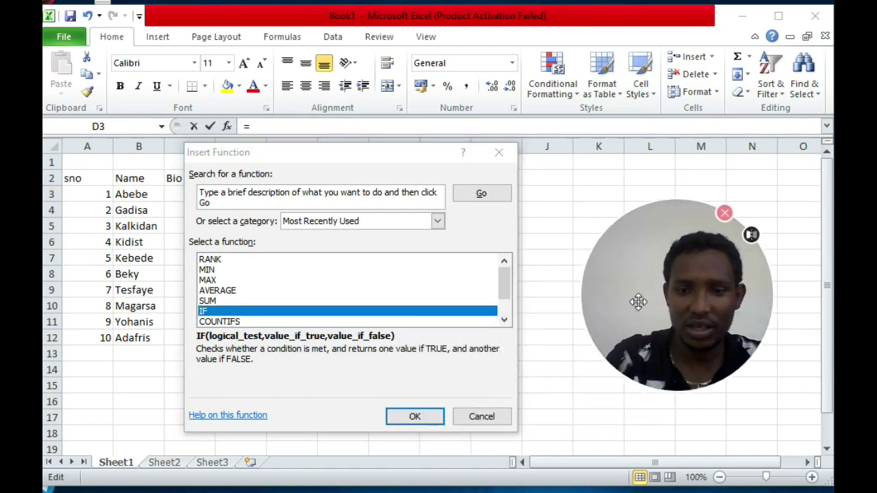
# Step: Start D3's IF with the test C3>=90 returning A+
pyautogui.click(408, 418)
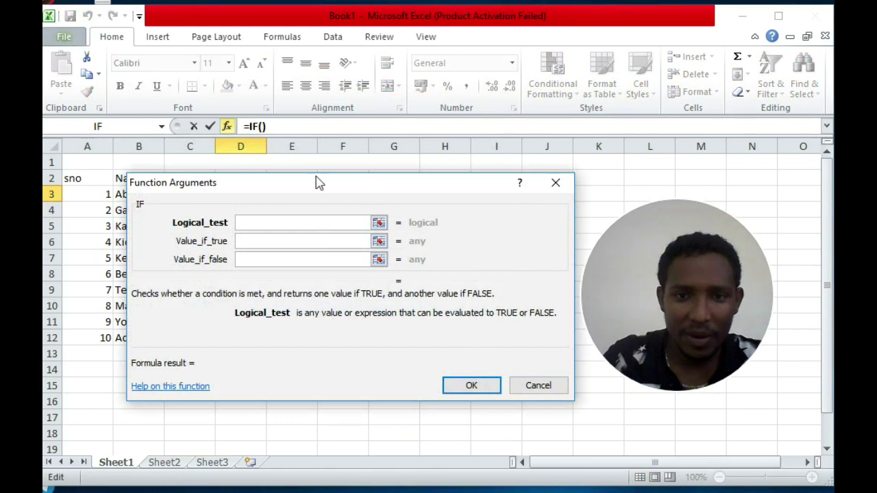
pyautogui.moveTo(317, 182); pyautogui.dragTo(280, 256)
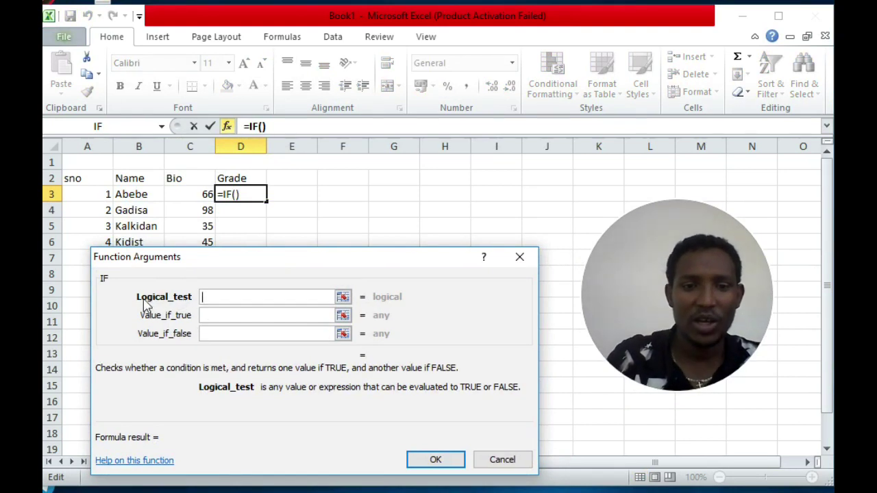
pyautogui.click(199, 196)
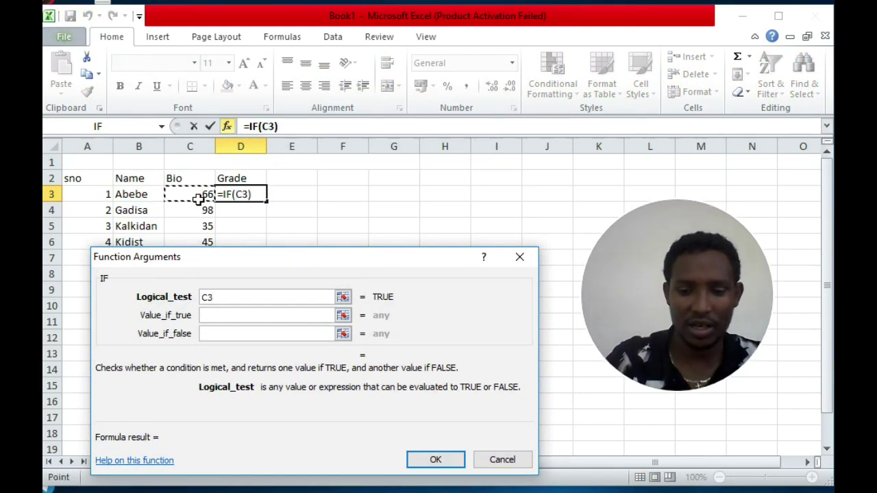
pyautogui.write('>=90')
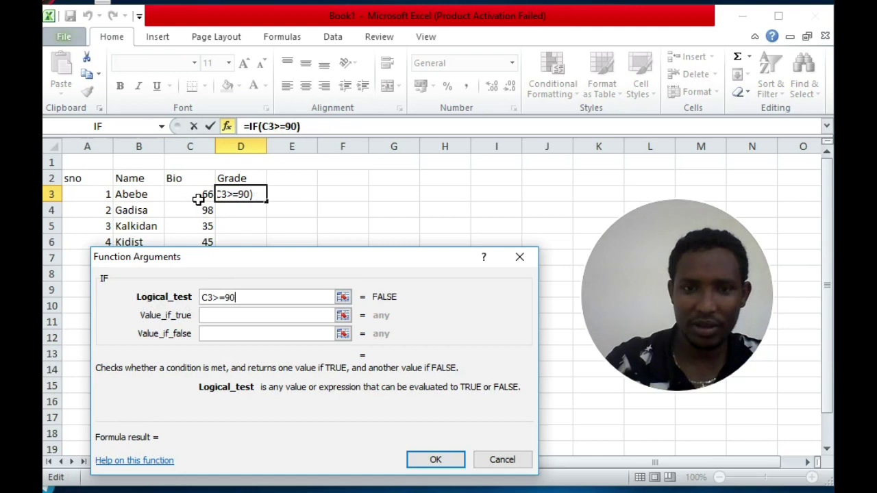
pyautogui.click(233, 318)
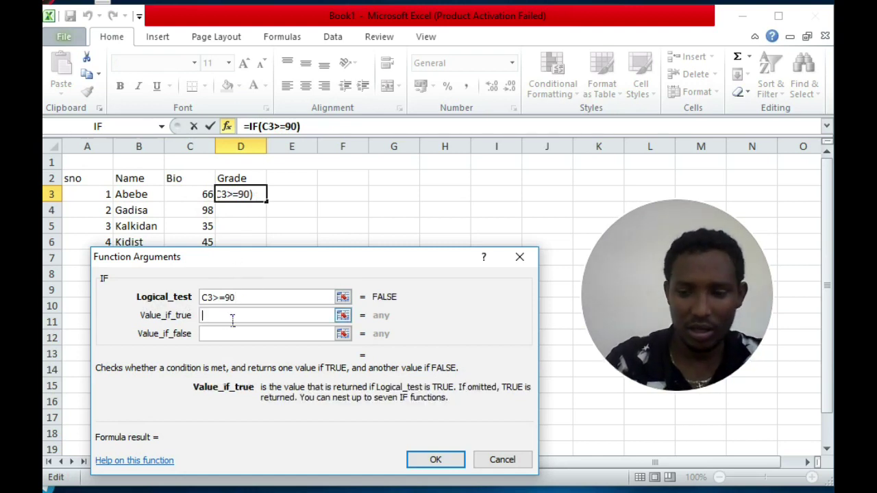
pyautogui.write('A+')
pyautogui.click(233, 333)
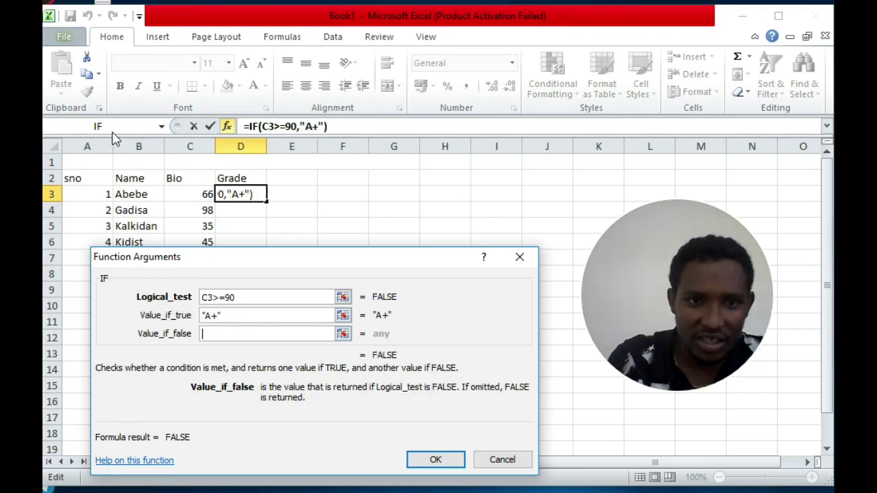
# Step: Nest an IF returning A when C3>=85
pyautogui.click(97, 128)
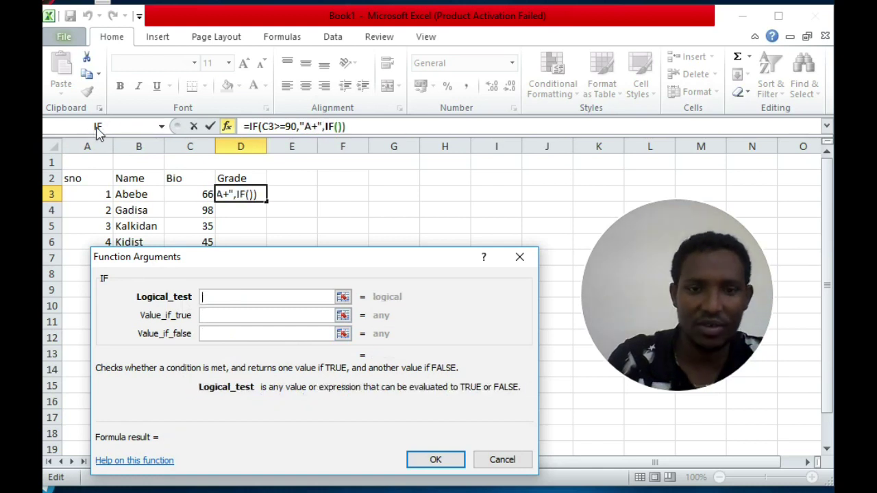
pyautogui.click(205, 200)
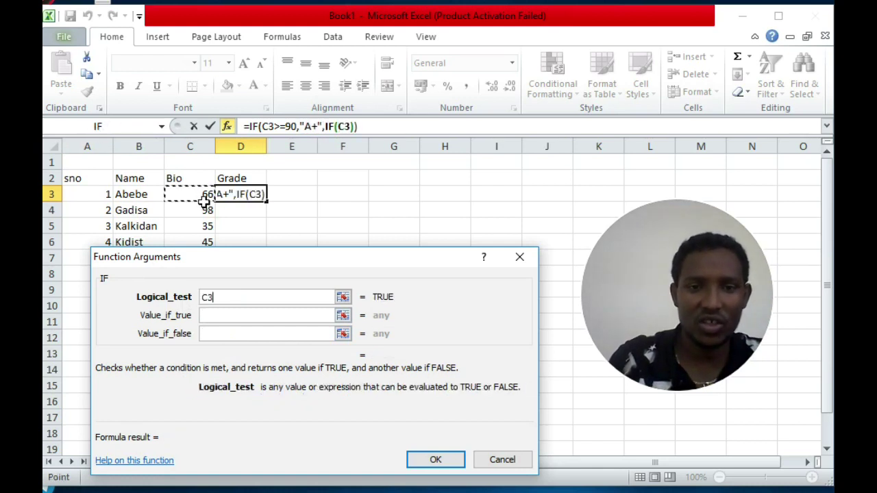
pyautogui.write('>=')
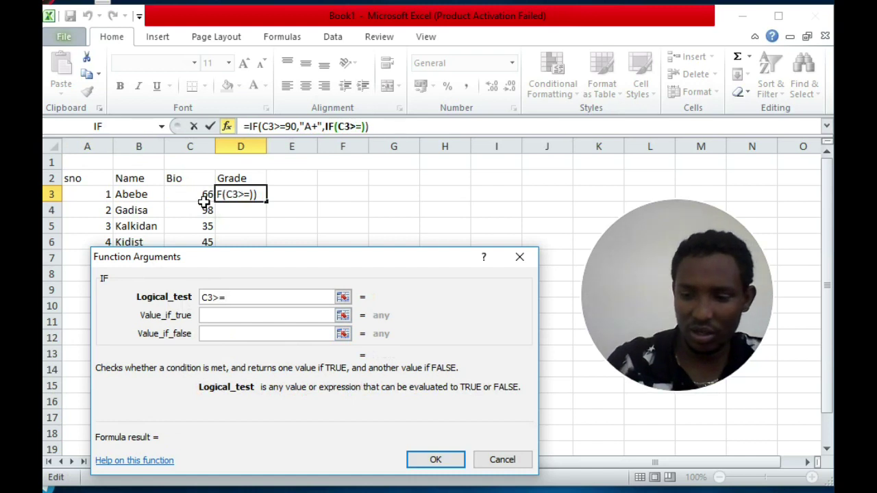
pyautogui.write('85')
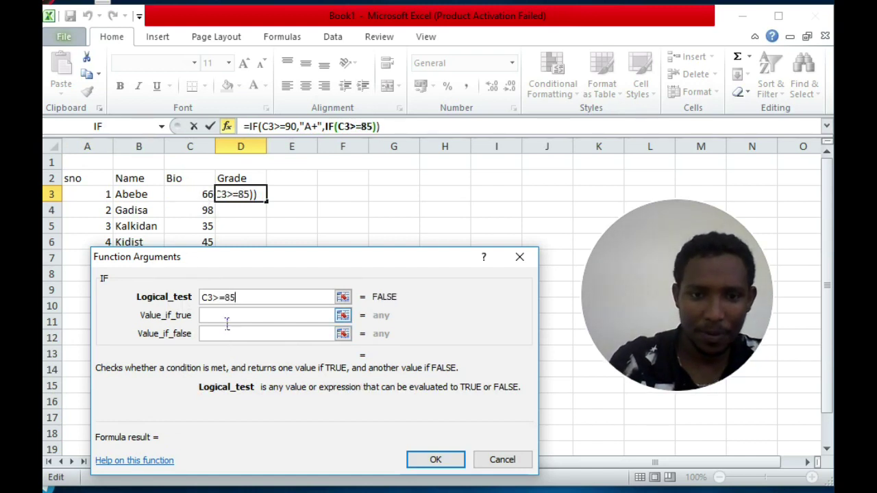
pyautogui.click(223, 320)
pyautogui.write('a')
pyautogui.press('BackSpace')
pyautogui.write('A')
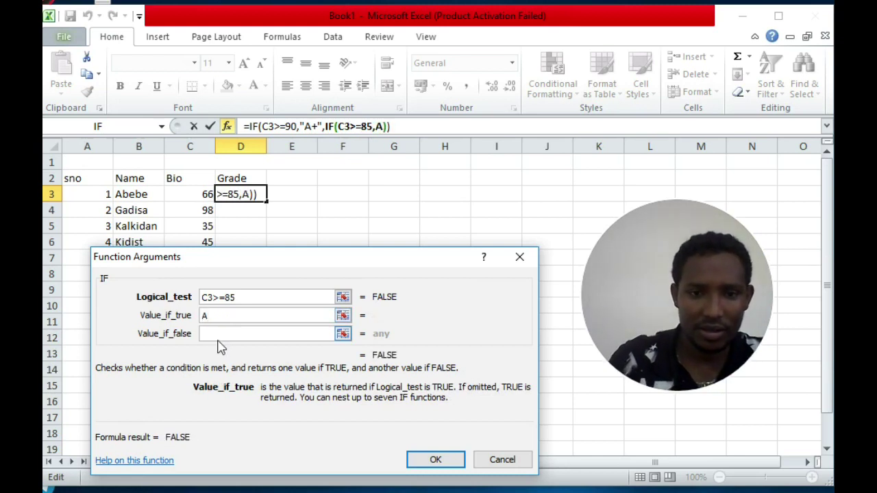
pyautogui.click(224, 337)
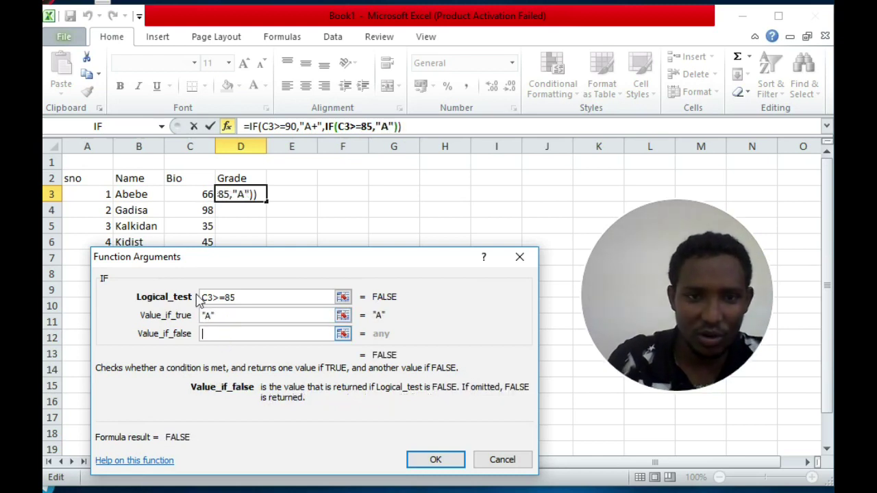
# Step: Nest an IF returning A- when C3>=80
pyautogui.click(120, 128)
pyautogui.click(195, 199)
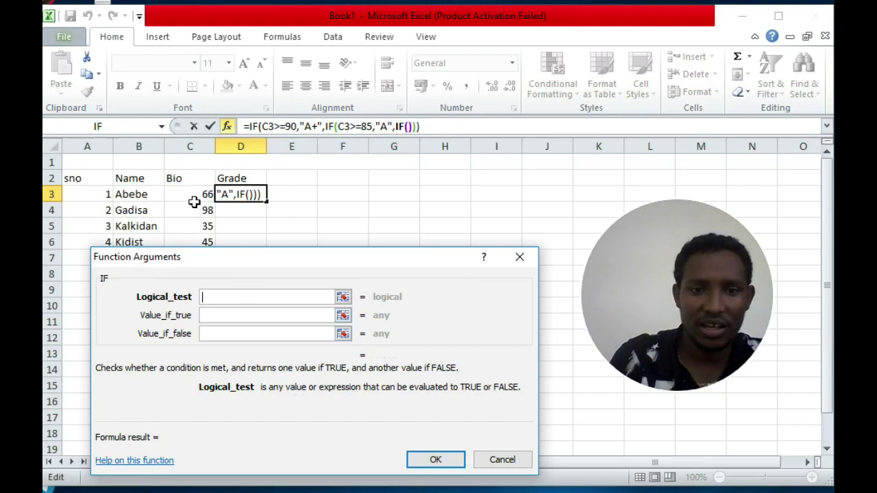
pyautogui.write('>=80')
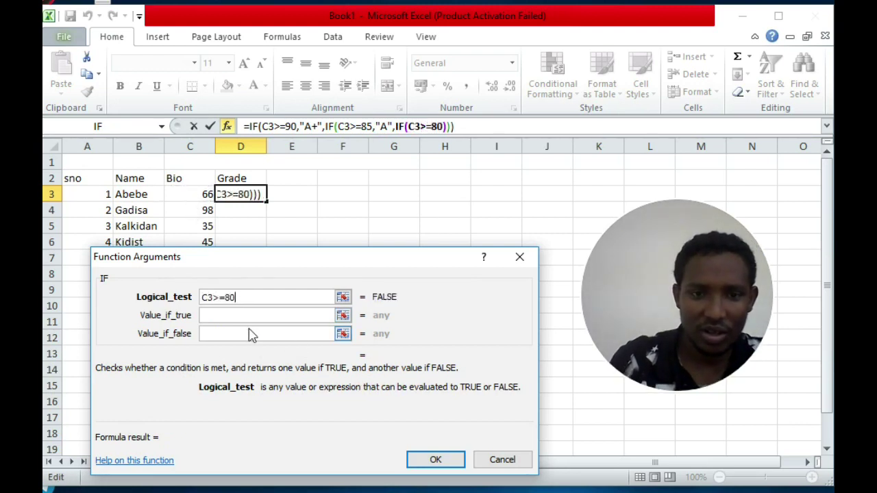
pyautogui.click(256, 322)
pyautogui.write('A-')
pyautogui.click(255, 336)
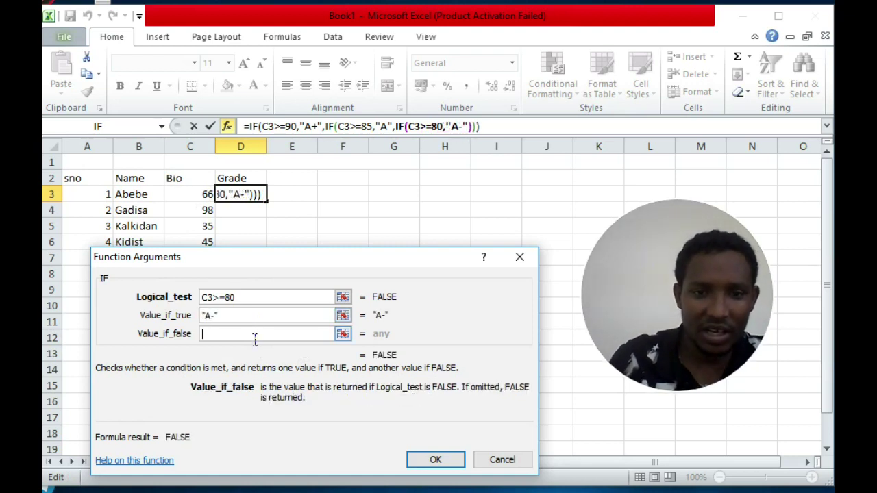
# Step: Nest an IF returning B+ when C3>=75
pyautogui.click(127, 127)
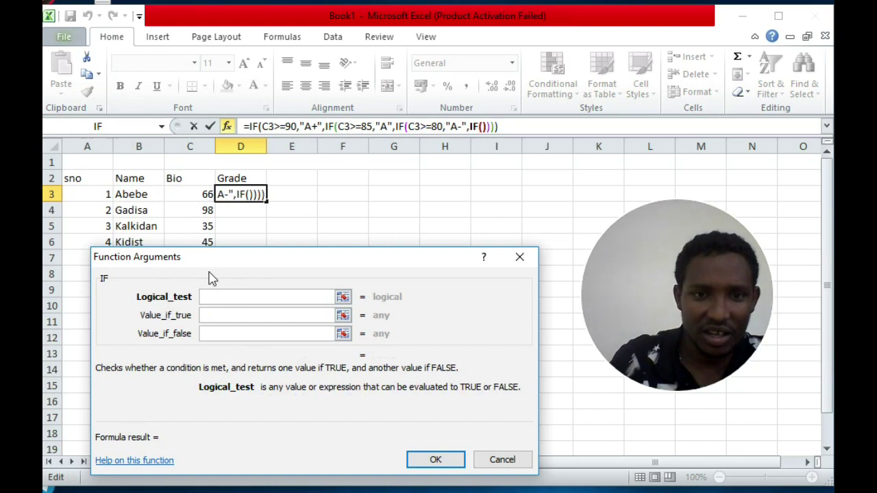
pyautogui.click(199, 201)
pyautogui.write('?')
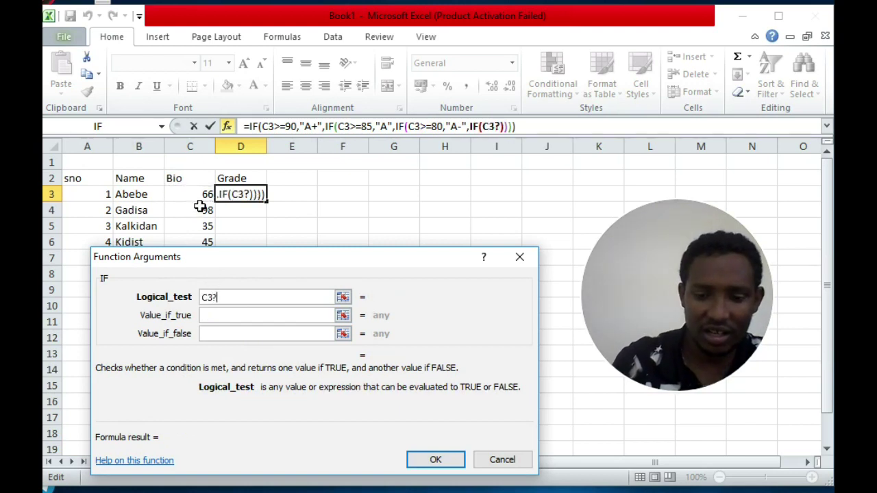
pyautogui.press('BackSpace')
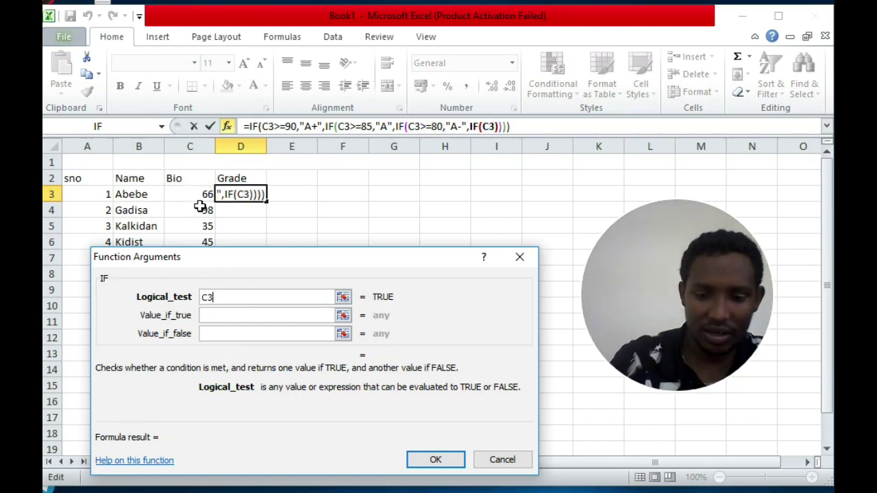
pyautogui.write('>=75')
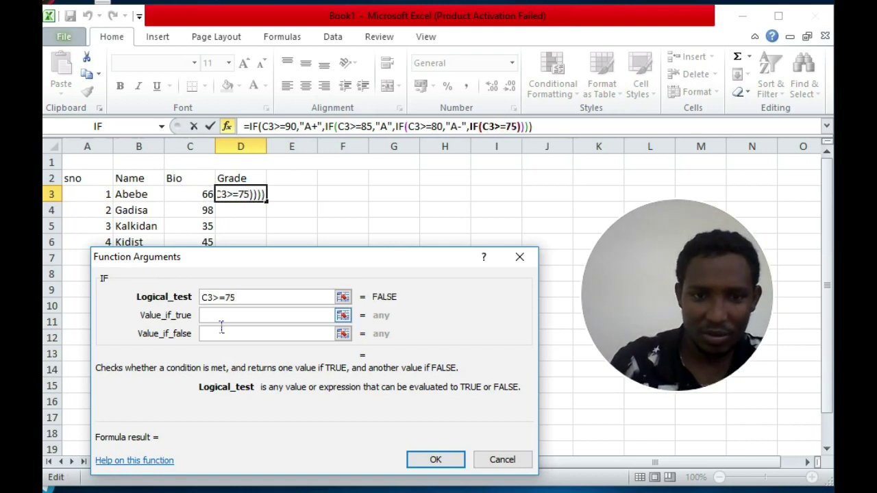
pyautogui.press('Tab')
pyautogui.write('B')
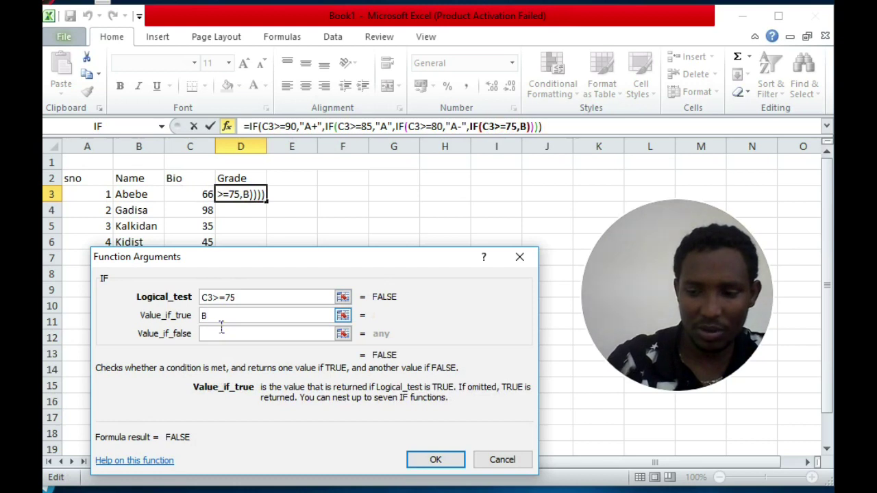
pyautogui.write('+')
pyautogui.press('Tab')
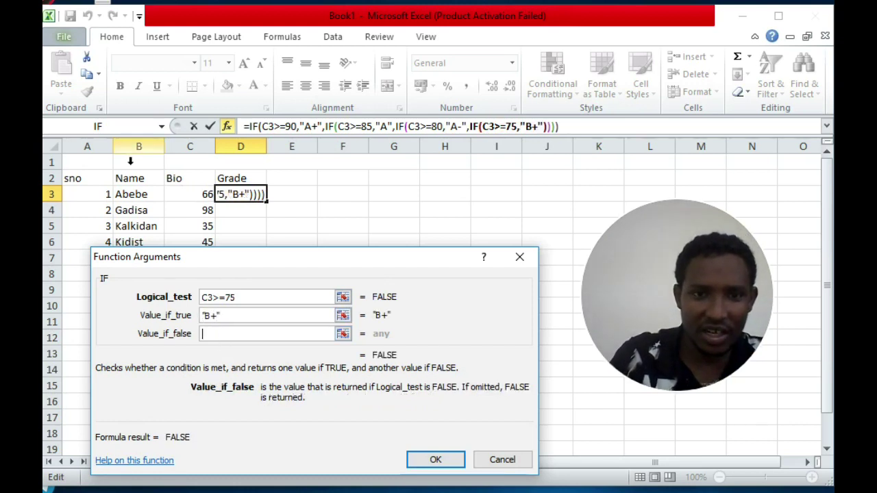
# Step: Nest an IF returning B when C3>=70
pyautogui.click(107, 128)
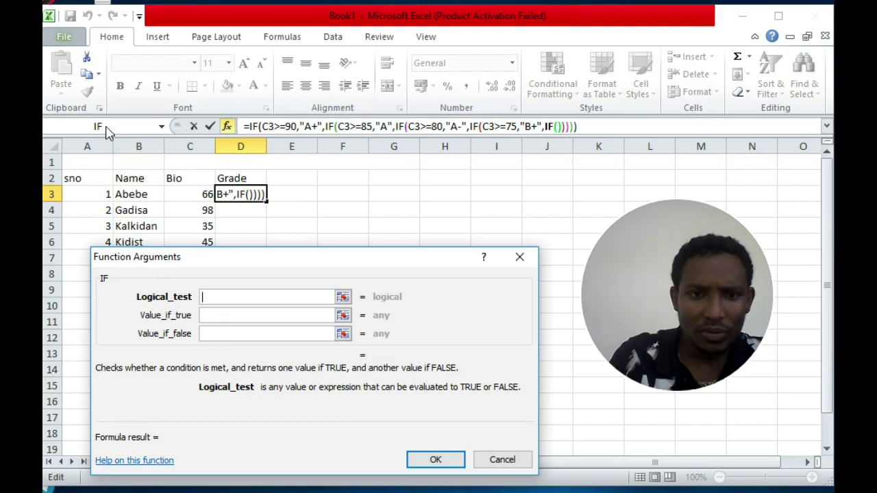
pyautogui.click(206, 196)
pyautogui.write('>=')
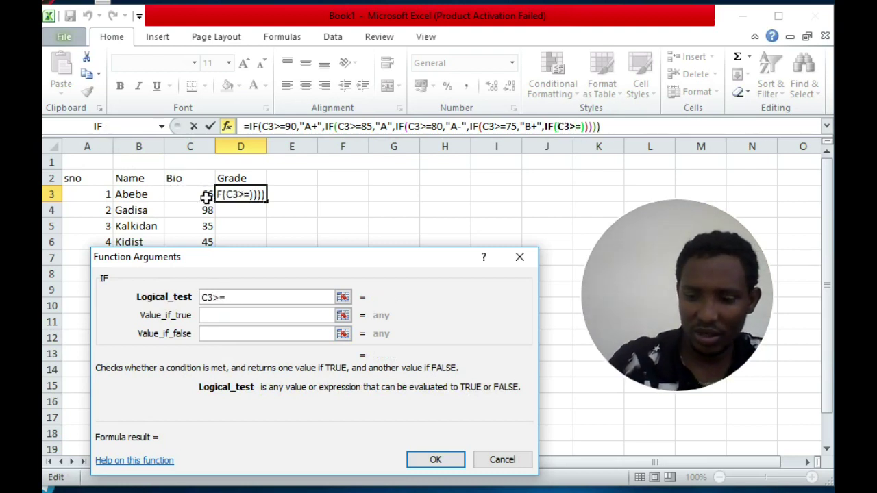
pyautogui.write('70')
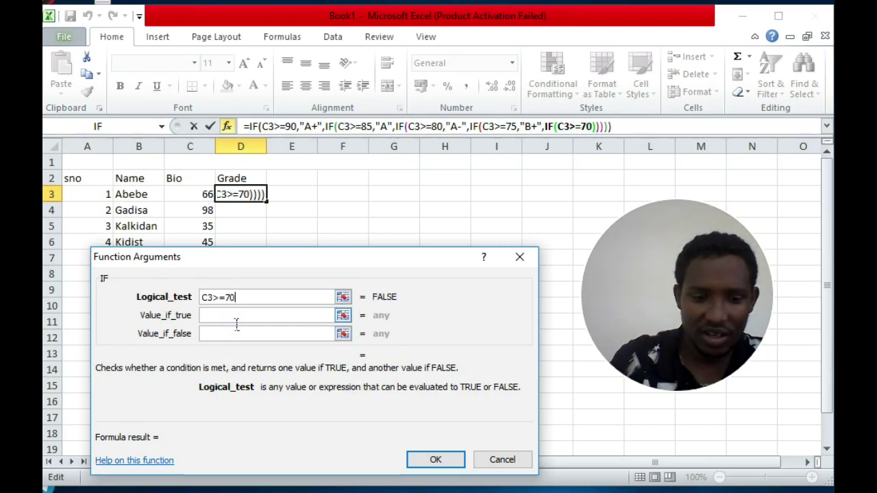
pyautogui.click(237, 317)
pyautogui.write('B')
pyautogui.click(233, 334)
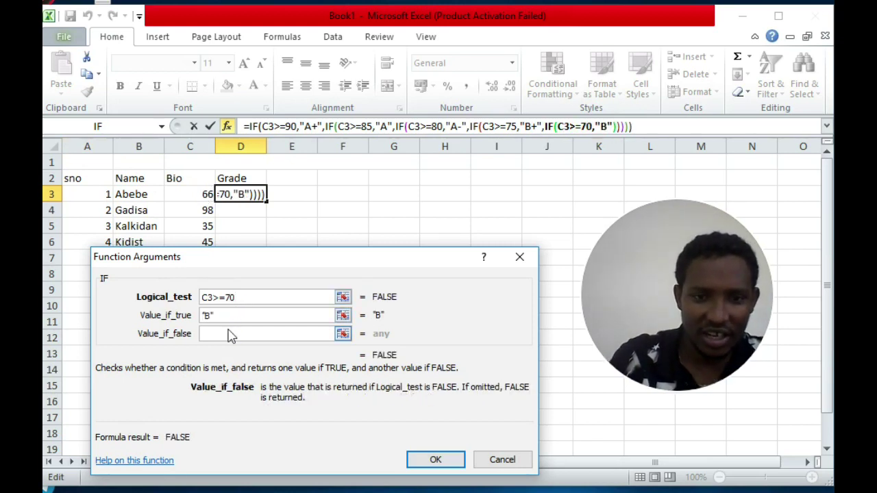
# Step: Nest an IF returning B- when C3>=65, leaving the false branch for another IF
pyautogui.click(124, 130)
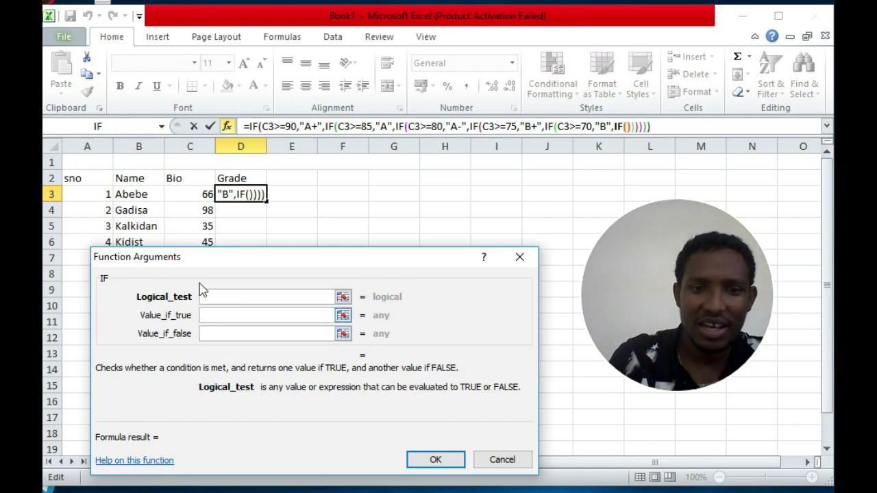
pyautogui.click(198, 196)
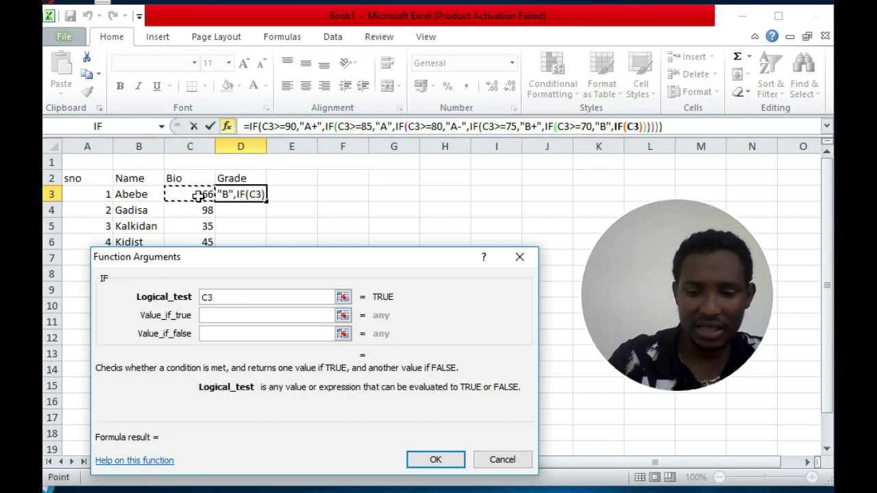
pyautogui.write('>=')
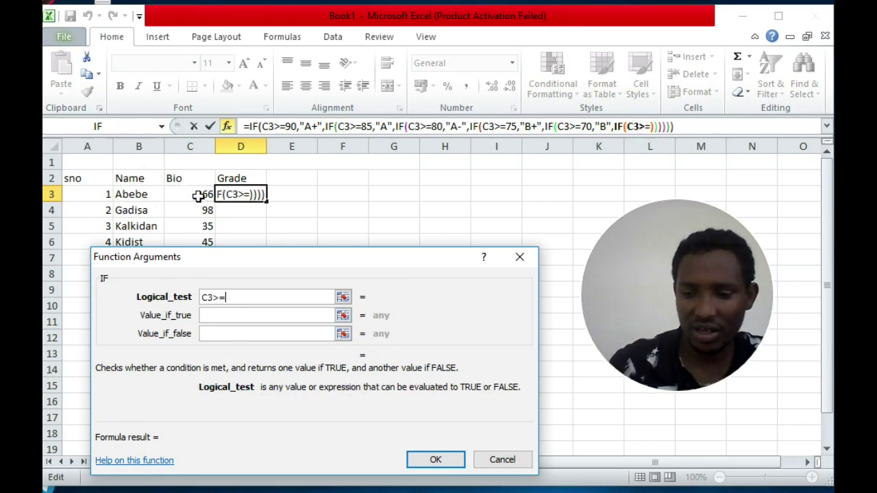
pyautogui.write('65')
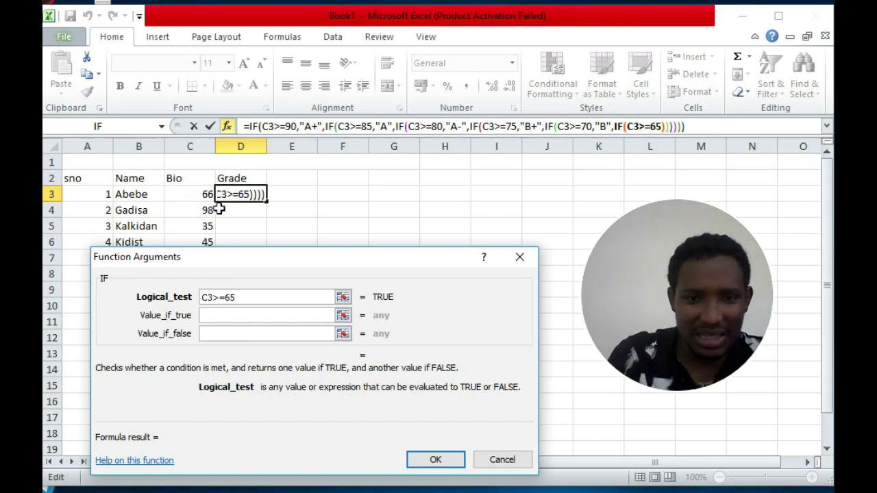
pyautogui.click(252, 321)
pyautogui.write('B-')
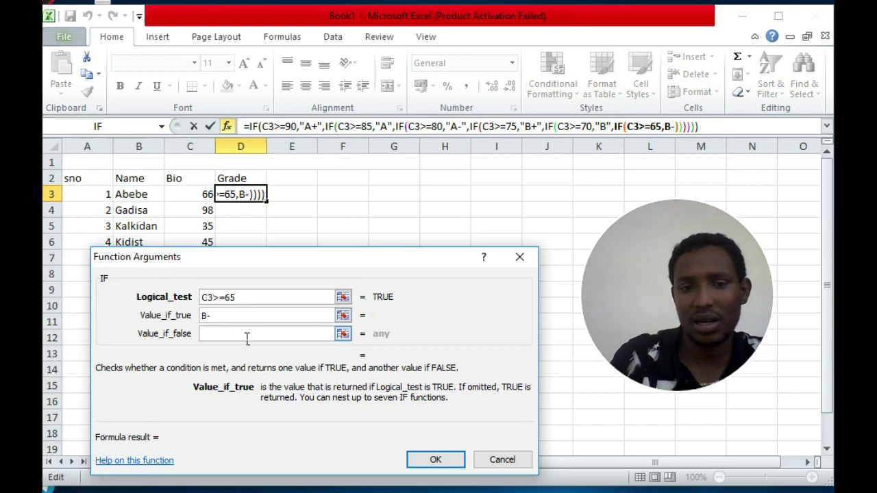
pyautogui.click(245, 333)
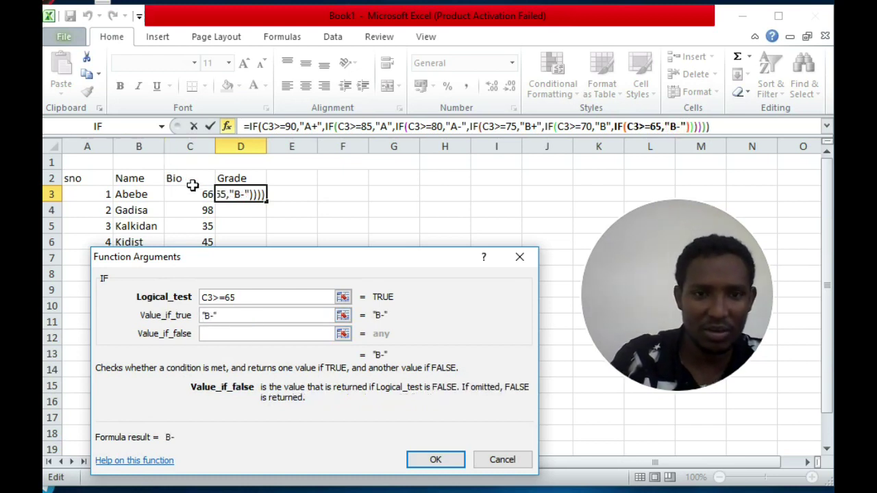
pyautogui.click(133, 130)
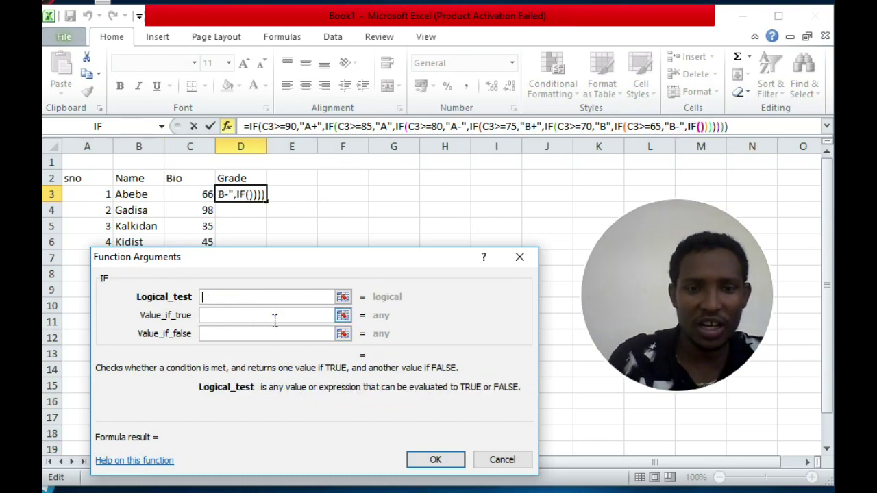
# Step: Complete the nested IF with C3>=60 returning C+
pyautogui.click(195, 199)
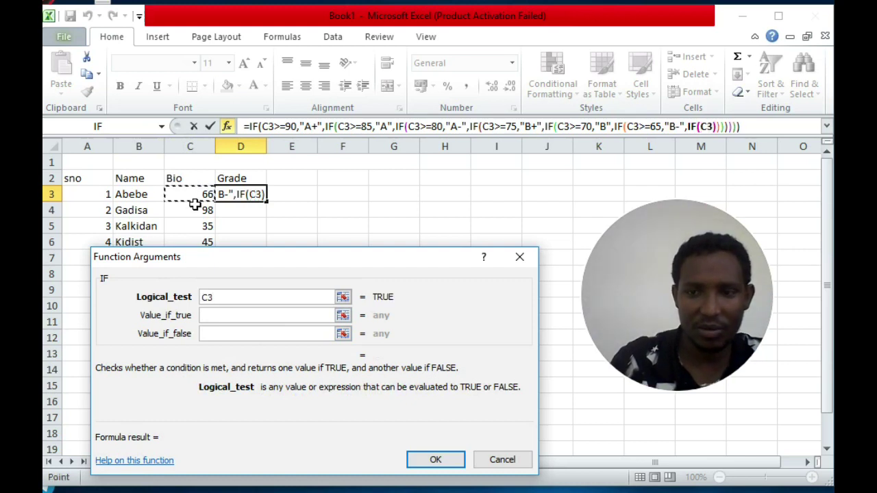
pyautogui.write('>=60')
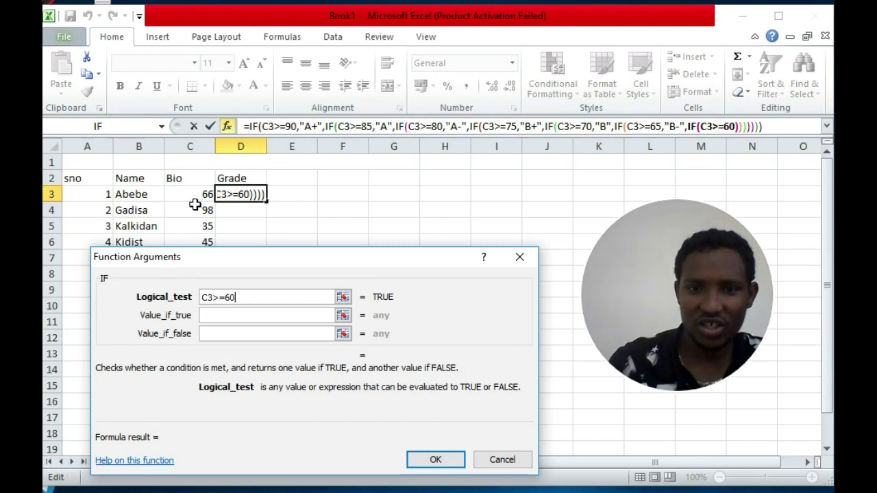
pyautogui.click(232, 321)
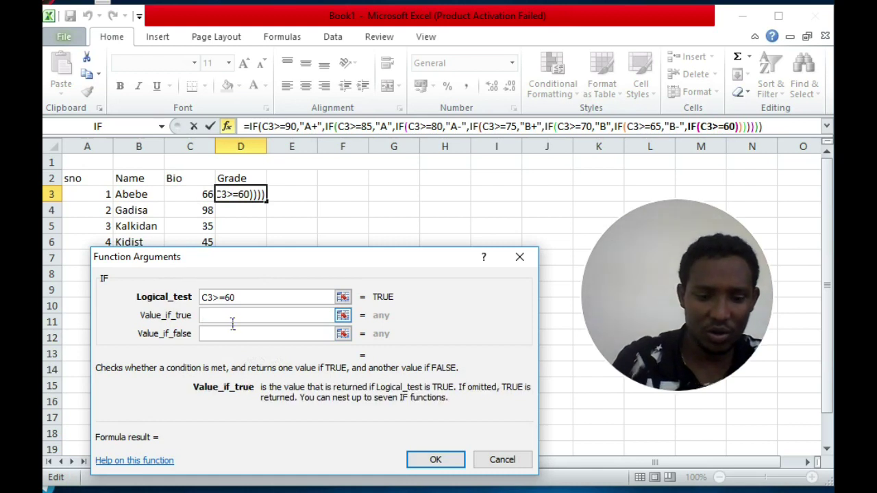
pyautogui.write('C+')
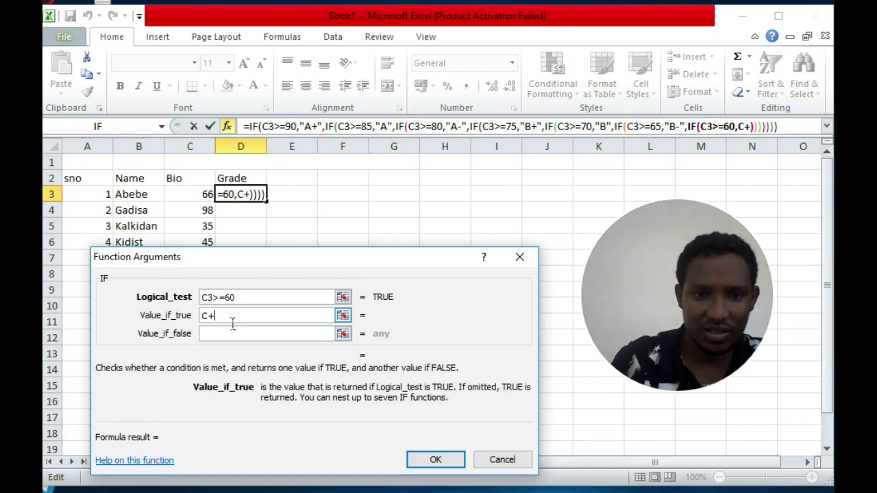
pyautogui.click(231, 336)
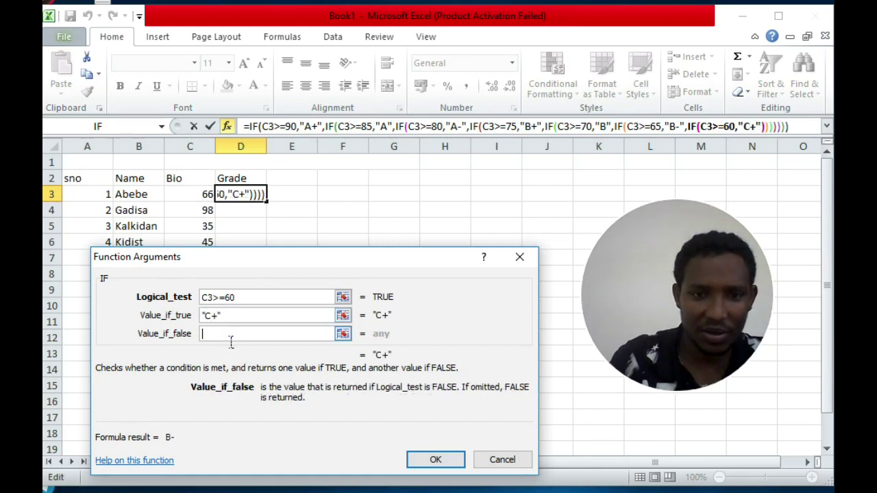
# Step: Nest an IF returning C when C3>=50
pyautogui.click(106, 129)
pyautogui.click(197, 198)
pyautogui.write('>=')
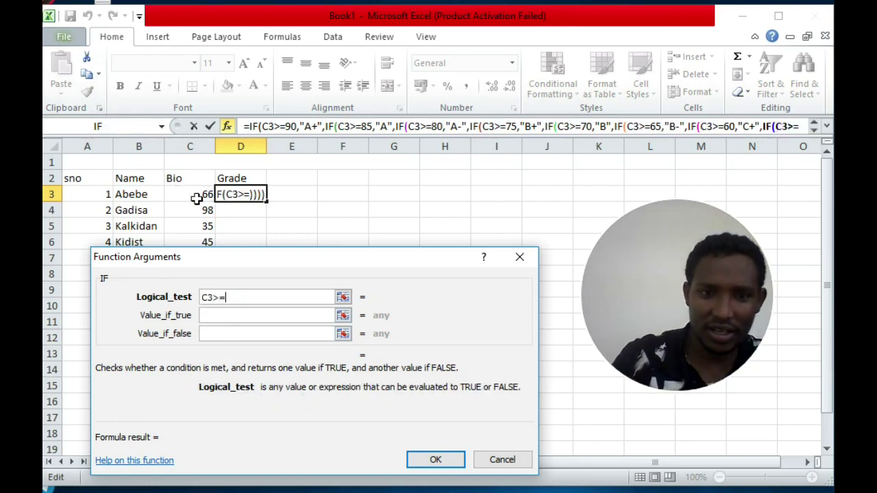
pyautogui.write('50')
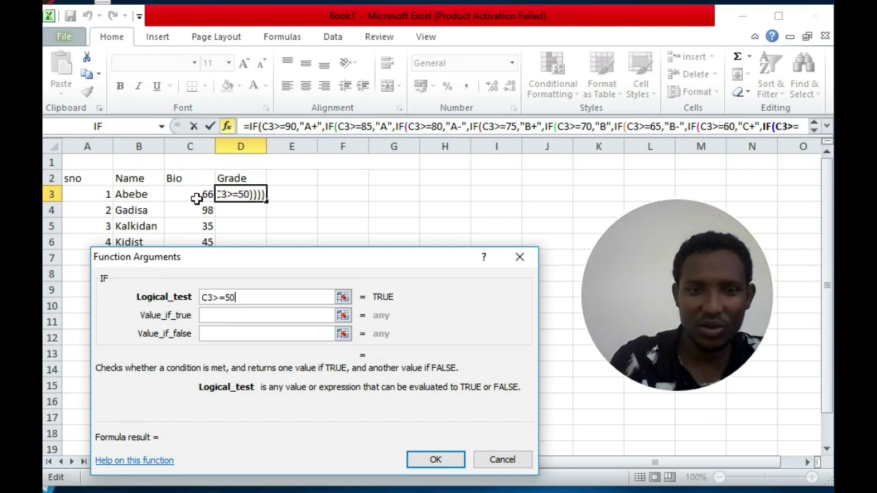
pyautogui.click(228, 319)
pyautogui.write('C')
pyautogui.click(227, 341)
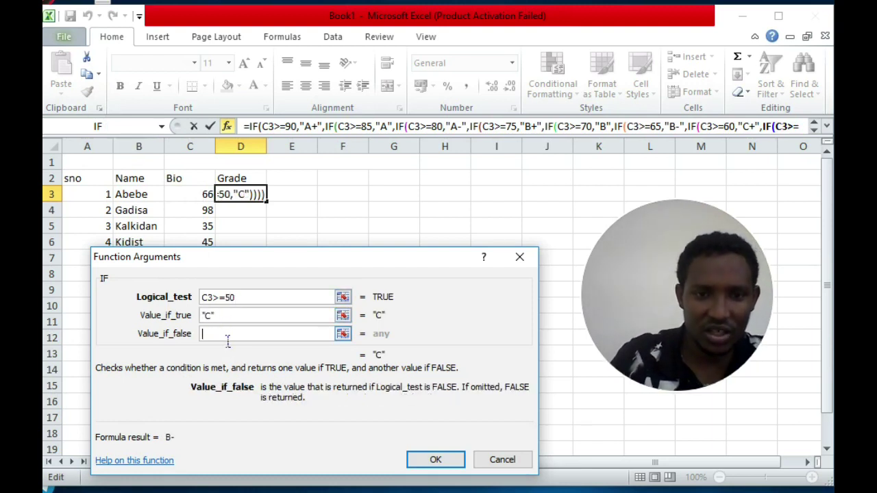
# Step: Nest an IF returning C- when C3>=45
pyautogui.click(126, 129)
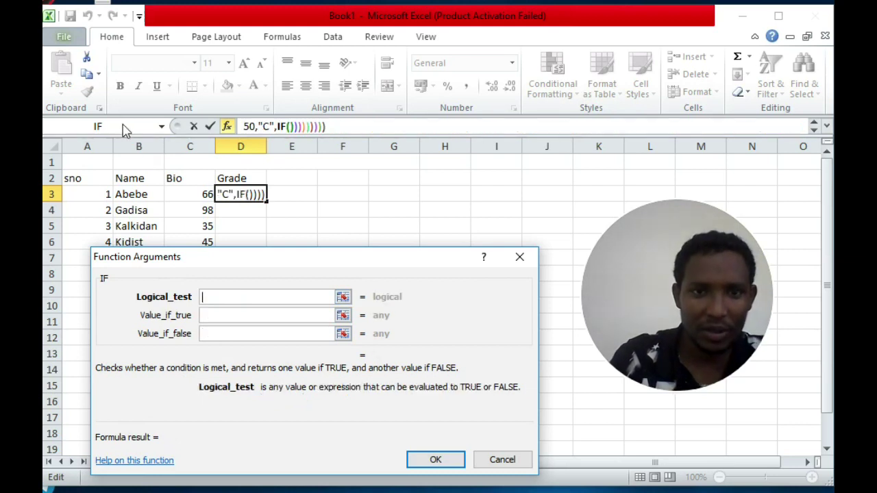
pyautogui.click(183, 200)
pyautogui.write('>=')
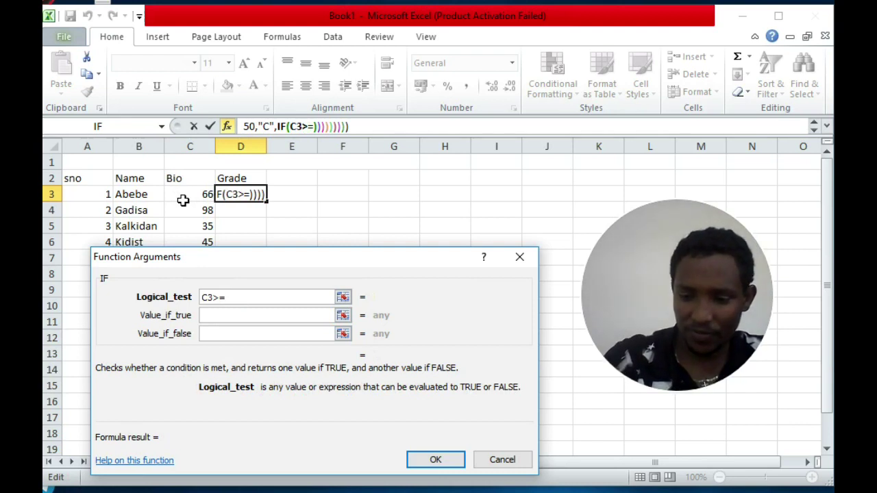
pyautogui.write('45')
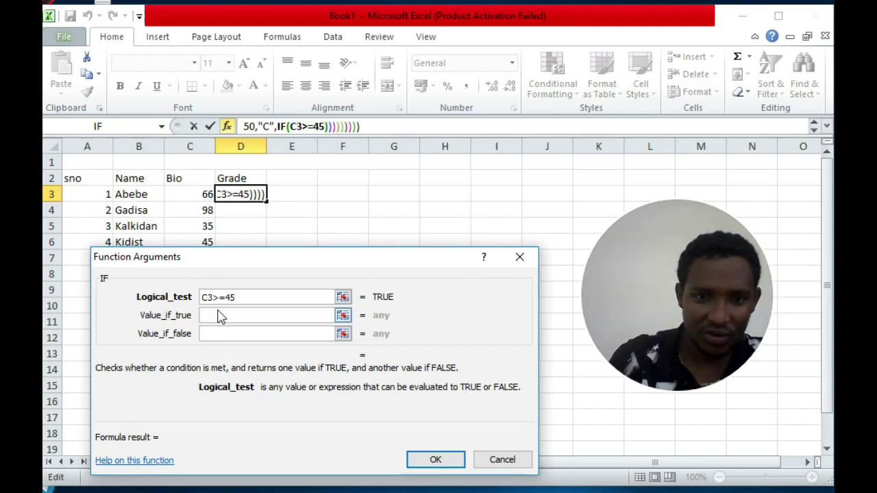
pyautogui.click(219, 316)
pyautogui.write('C-')
pyautogui.click(228, 333)
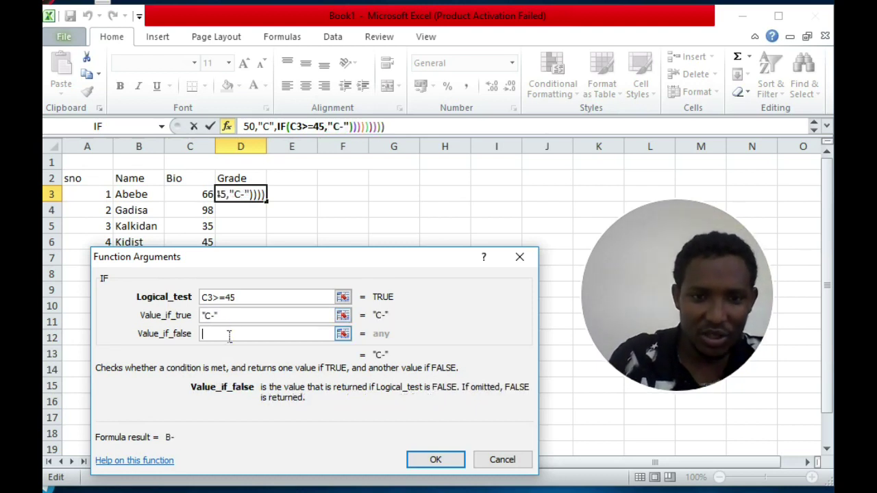
# Step: Nest an IF returning D when the mark is at least 40
pyautogui.click(135, 130)
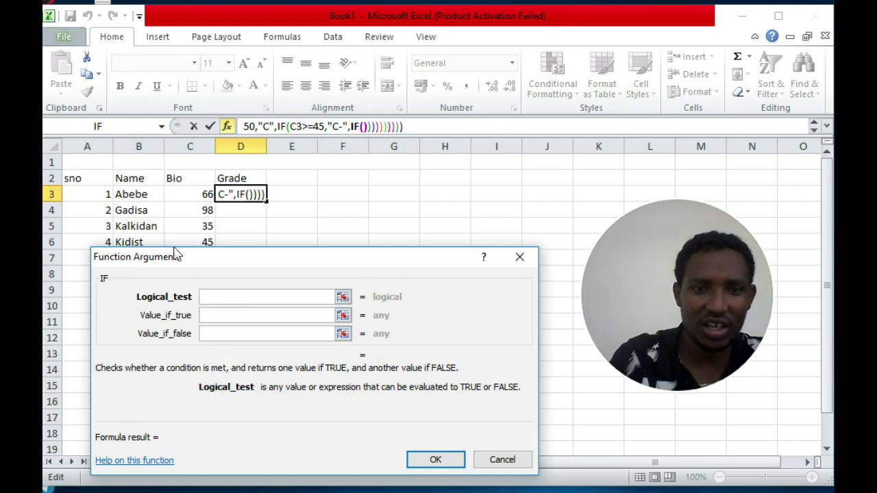
pyautogui.write('C3>=')
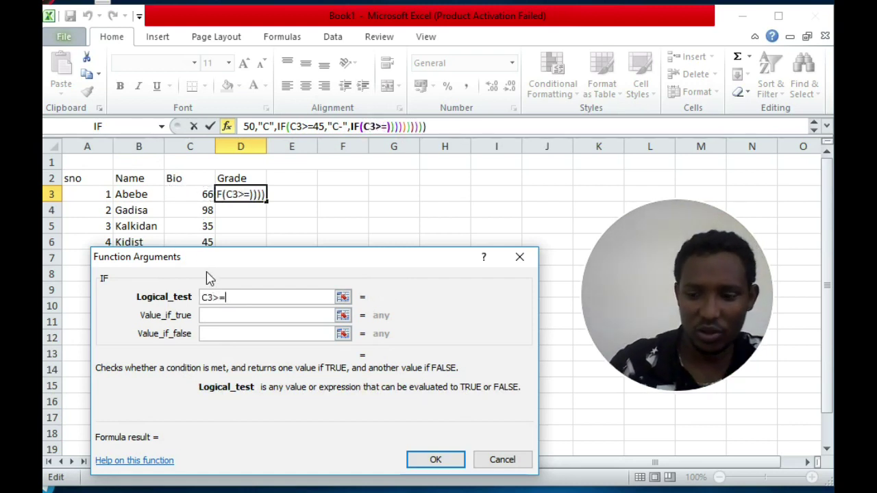
pyautogui.write('40')
pyautogui.click(223, 317)
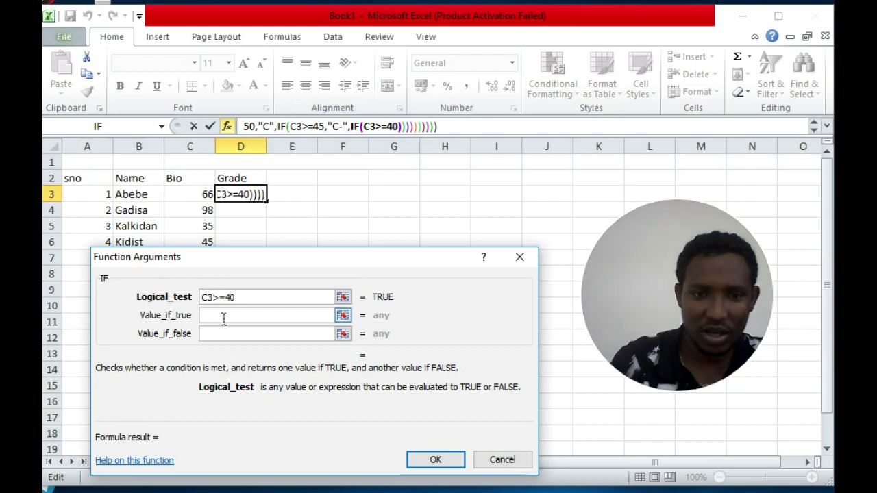
pyautogui.click(224, 322)
pyautogui.write('D')
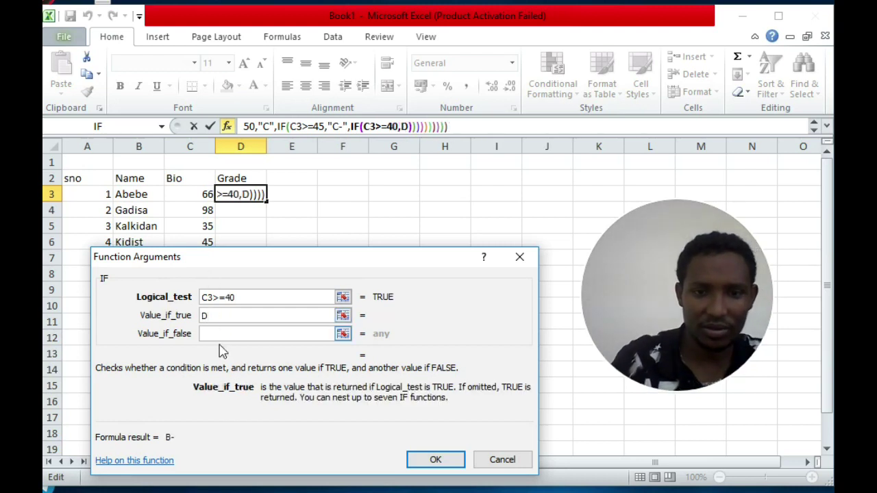
pyautogui.click(226, 335)
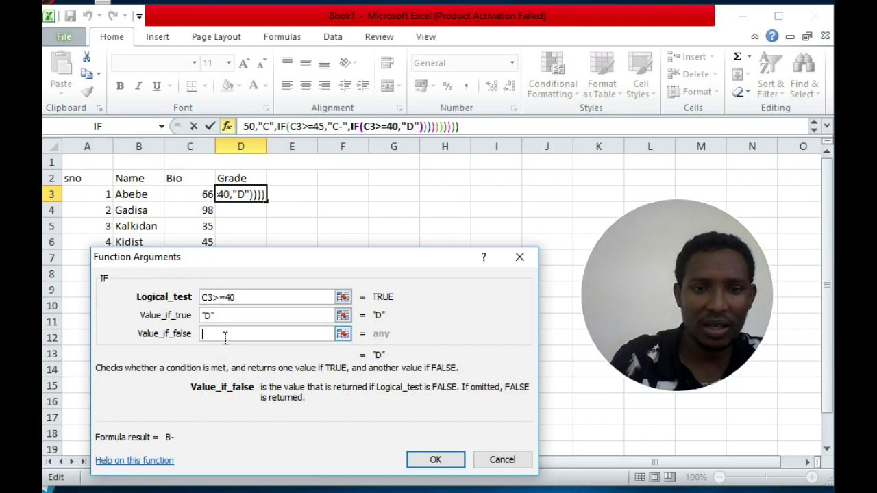
# Step: Finish with C3>=30 returning FX, otherwise F, and fill the formula down D3:D12
pyautogui.click(135, 129)
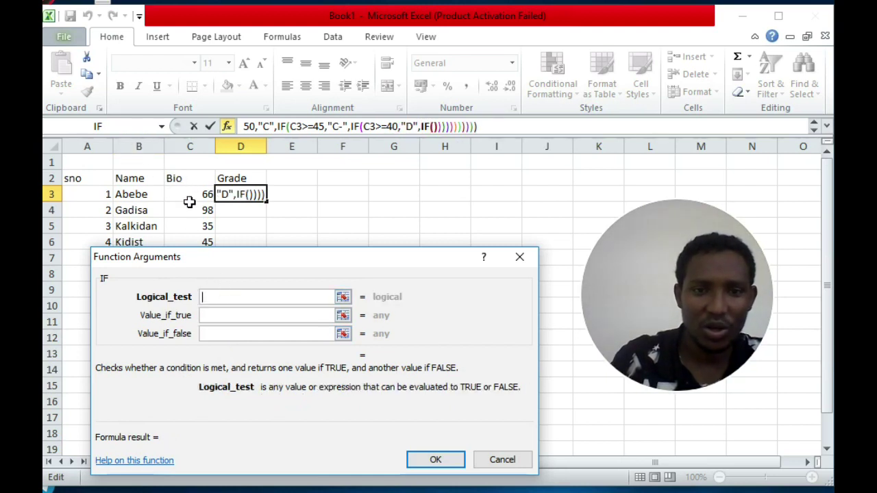
pyautogui.click(189, 201)
pyautogui.write('>=30')
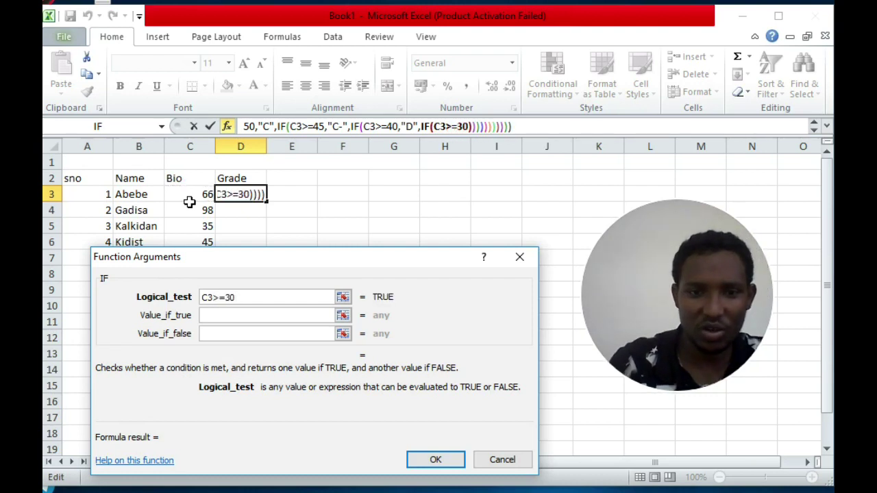
pyautogui.click(231, 320)
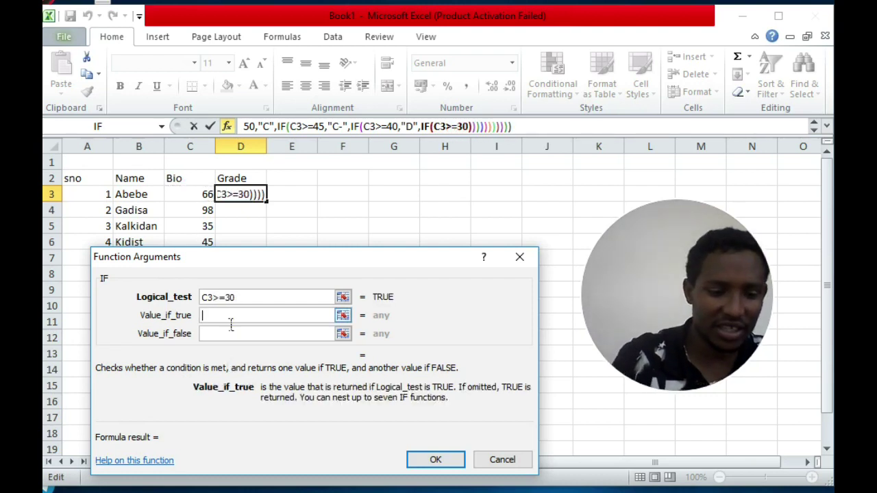
pyautogui.write('FX')
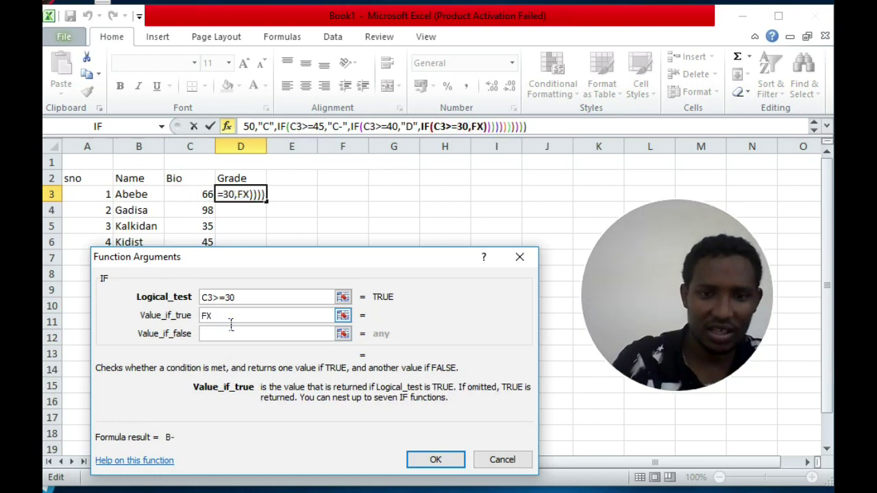
pyautogui.click(231, 336)
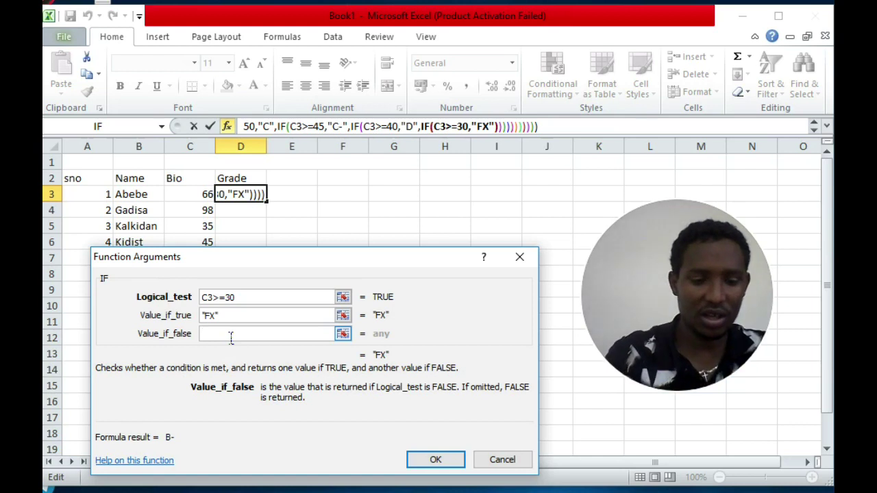
pyautogui.write('F')
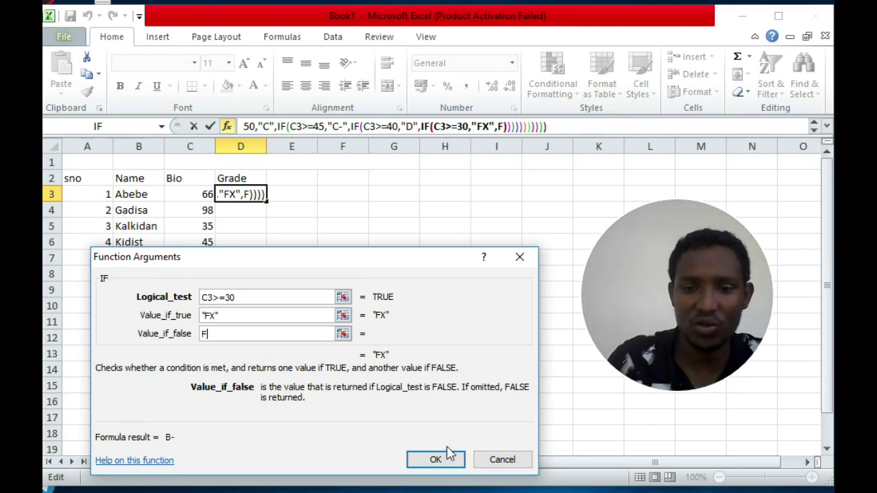
pyautogui.click(448, 459)
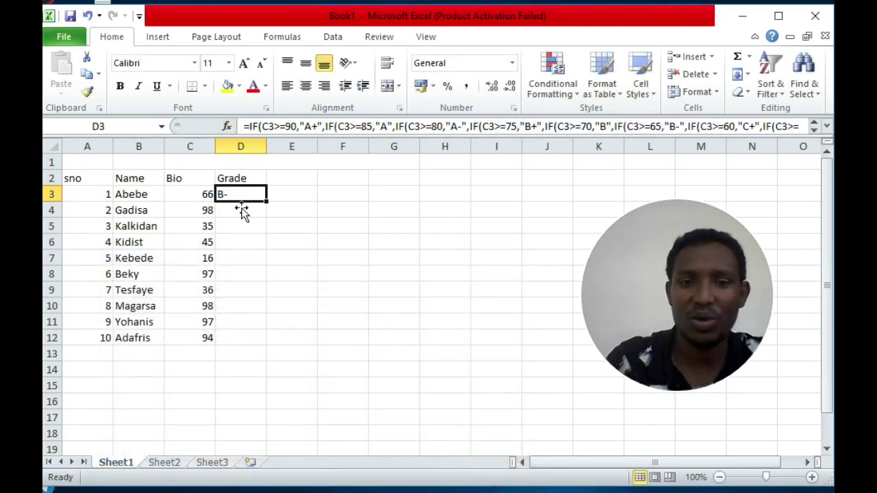
pyautogui.doubleClick(273, 207)
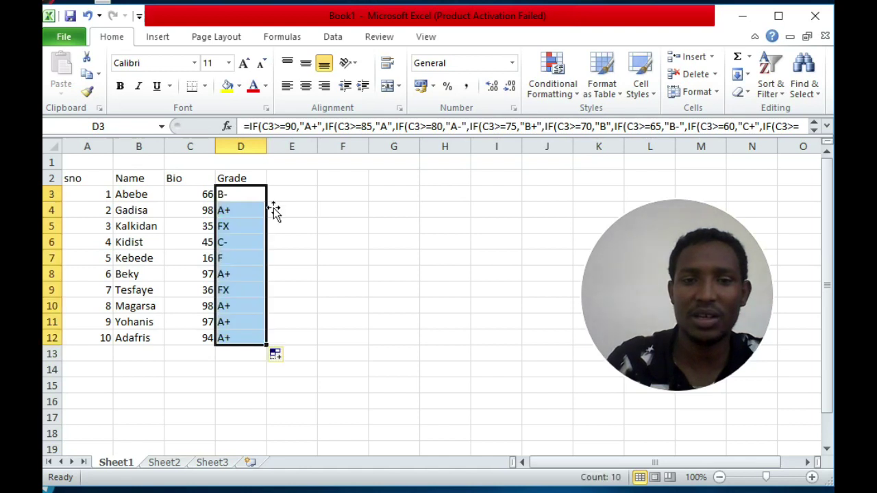
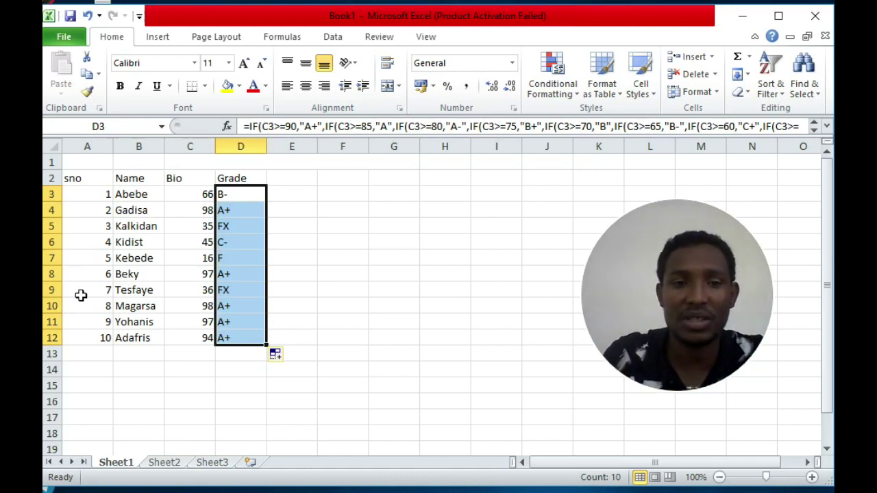
# Step: Insert a new column C before Bio and give it the header SEX in C2
pyautogui.rightClick(190, 154)
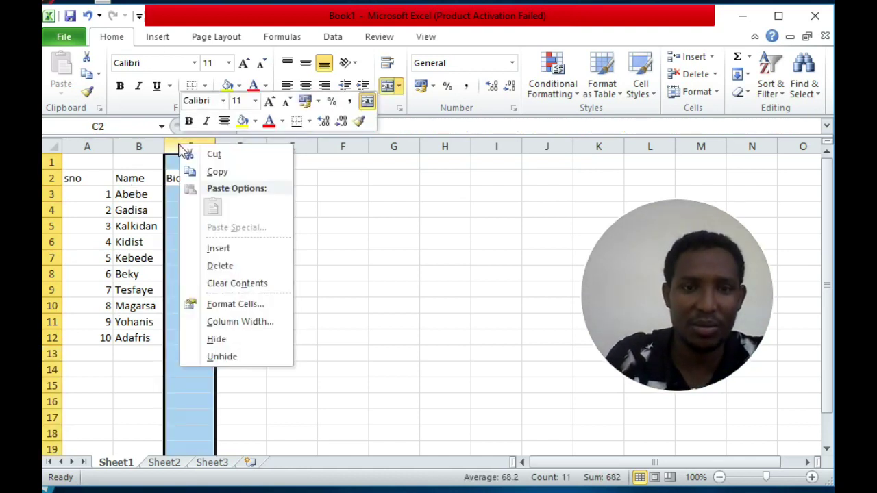
pyautogui.click(219, 250)
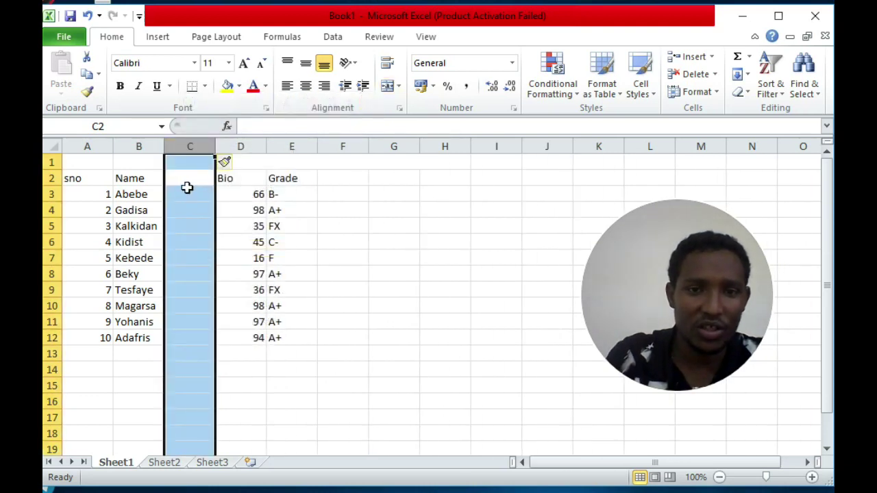
pyautogui.click(187, 185)
pyautogui.write('SEX')
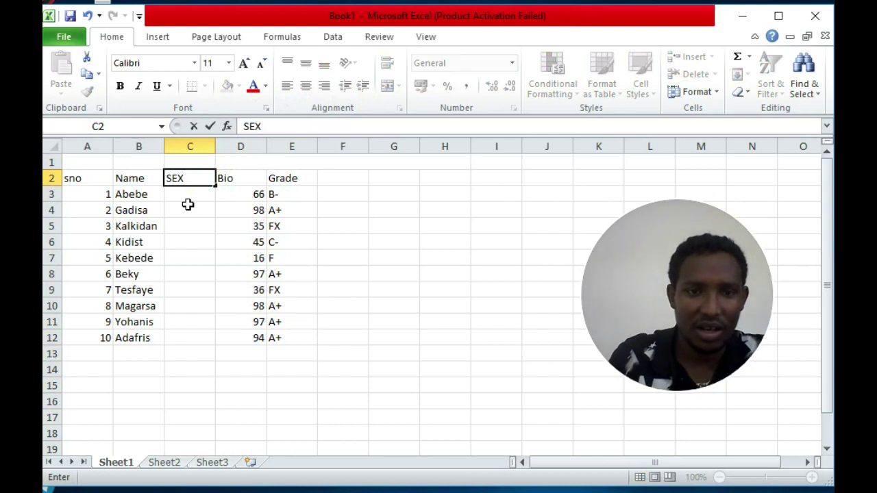
pyautogui.press('Return')
# Step: Fill C3:C12 with each student's sex: M, M, F, F, M, F, M, M, M, M
pyautogui.write('M')
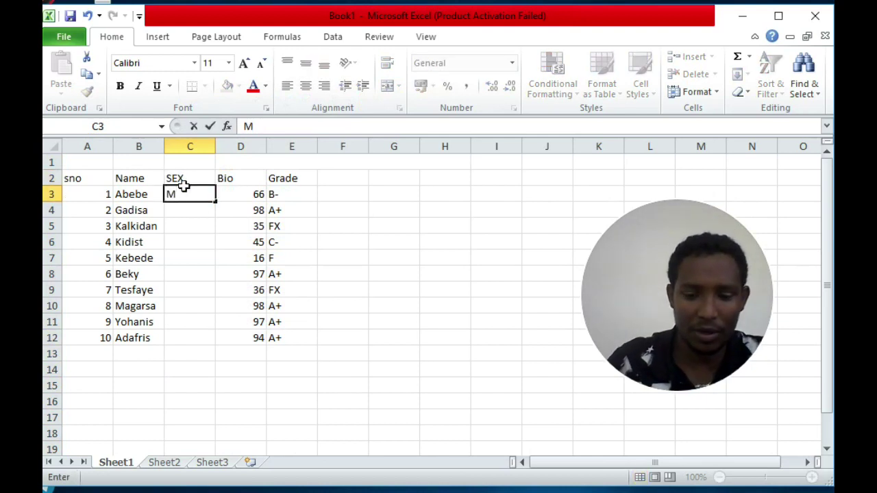
pyautogui.press('Return')
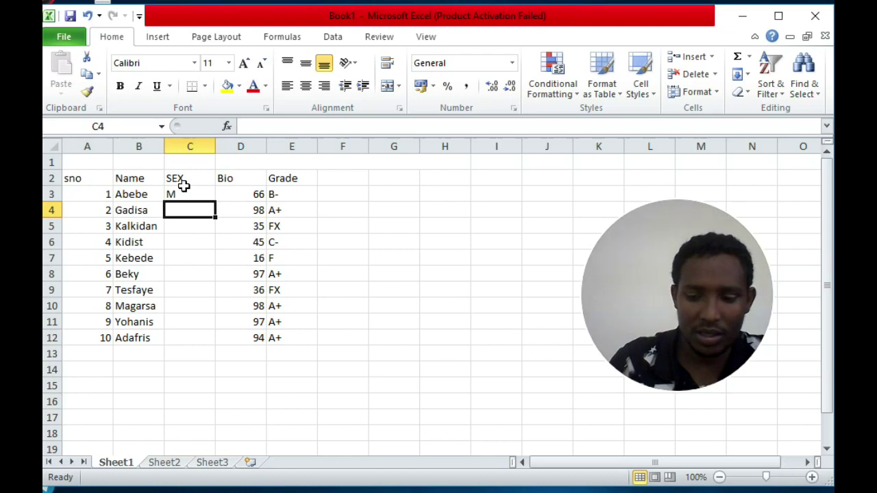
pyautogui.write('M')
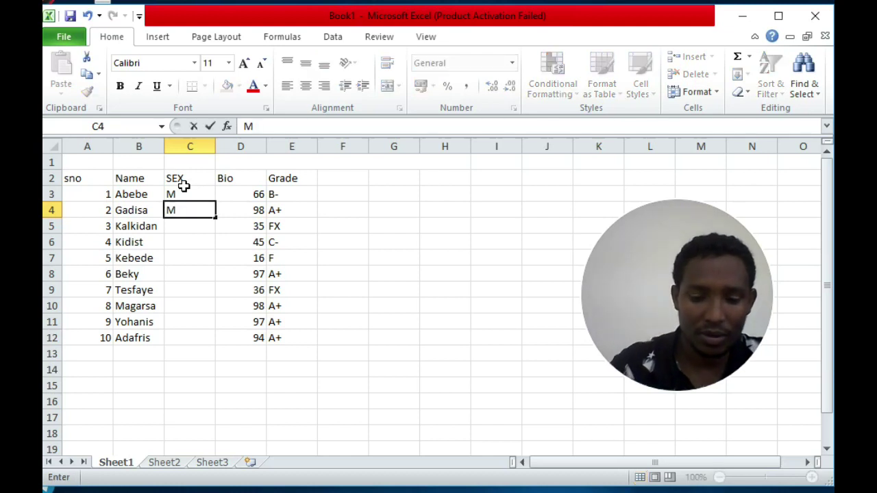
pyautogui.press('Return')
pyautogui.write('F')
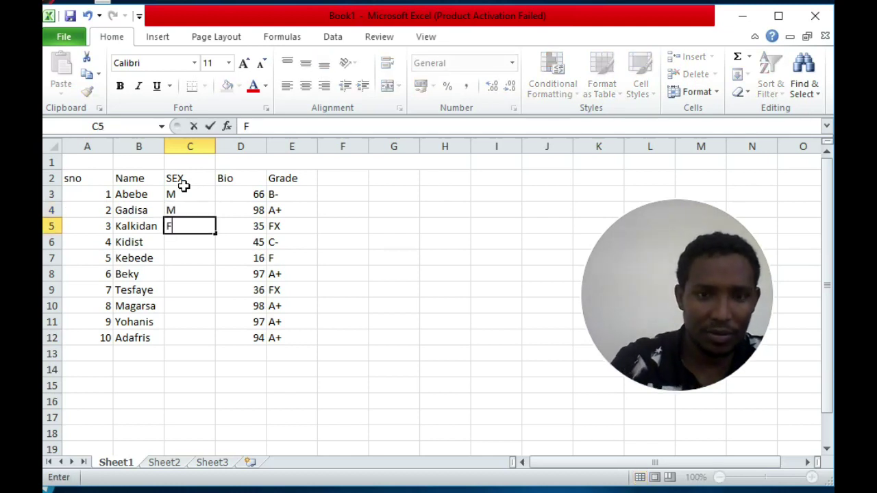
pyautogui.press('Return')
pyautogui.write('F')
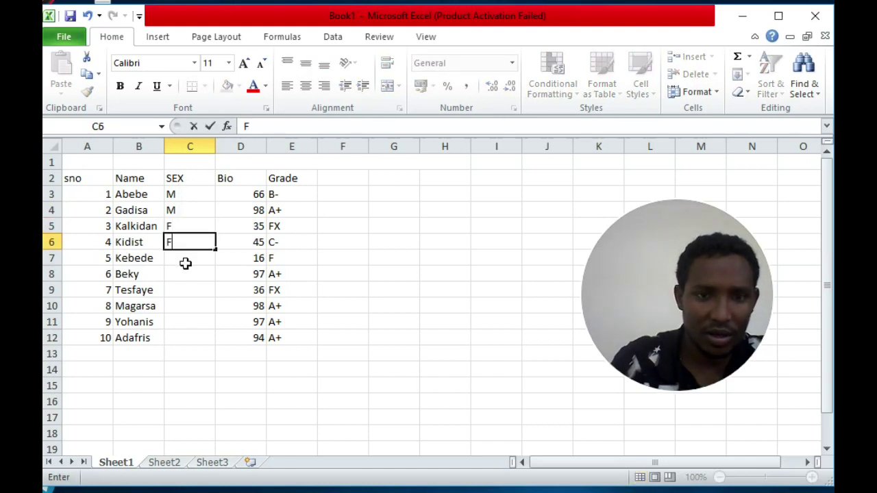
pyautogui.press('Return')
pyautogui.write('M')
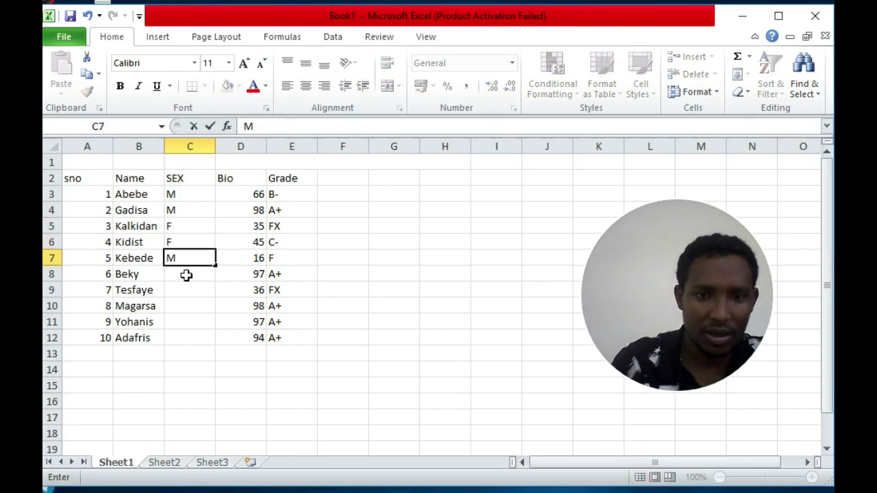
pyautogui.press('Return')
pyautogui.write('F')
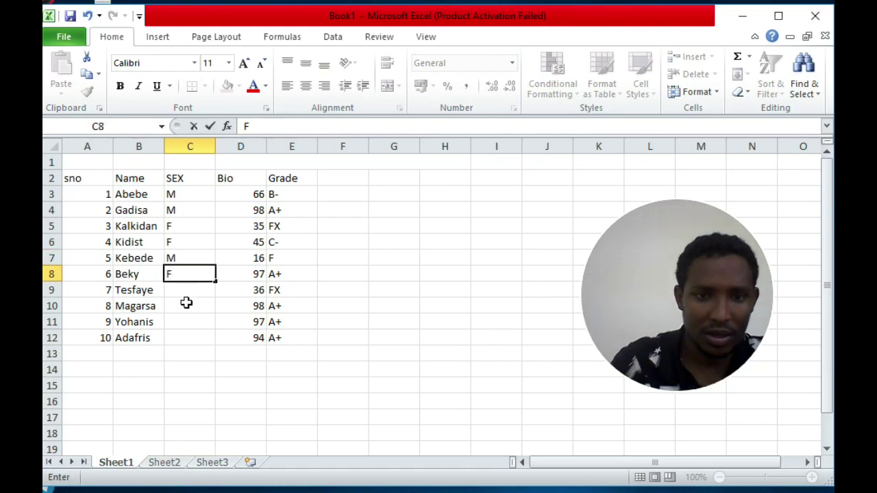
pyautogui.press('Return')
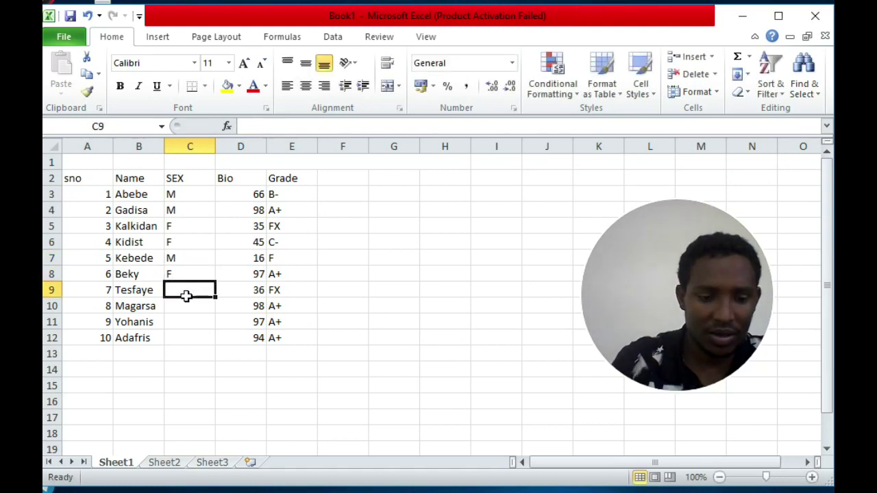
pyautogui.write('M')
pyautogui.press('Return')
pyautogui.write('M')
pyautogui.press('Return')
pyautogui.write('M')
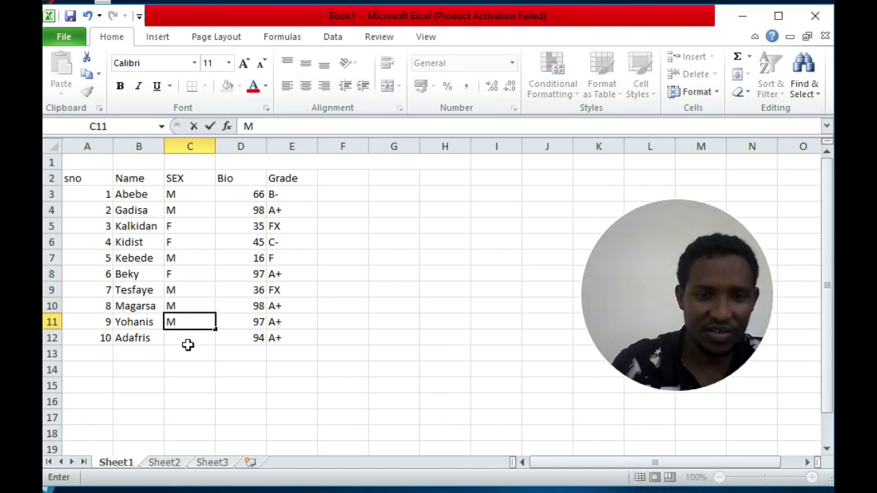
pyautogui.press('Return')
pyautogui.write('M')
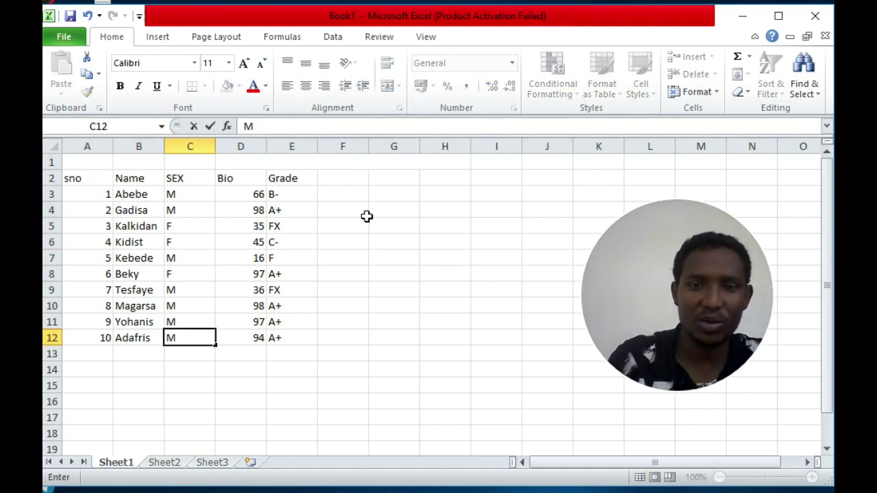
pyautogui.click(334, 185)
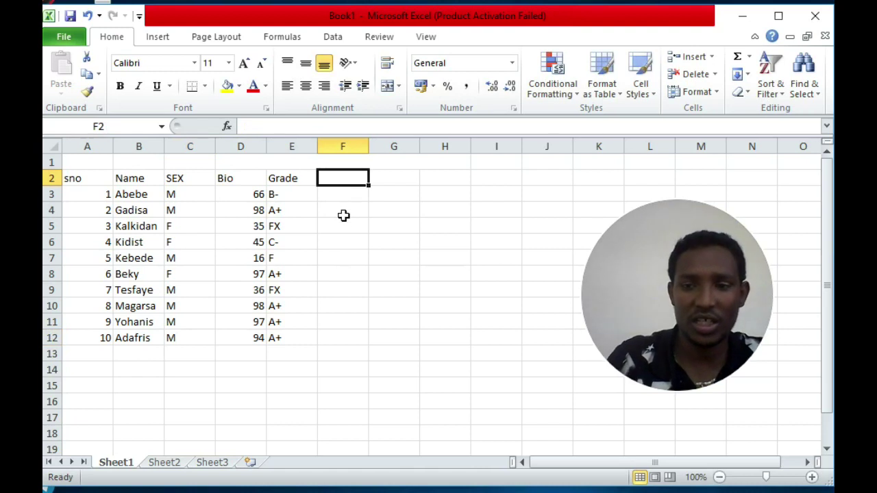
# Step: Put 0 in F2 and a COUNTIF of A+ grades over E3:E12 in F3, returning 5
pyautogui.write('0')
pyautogui.press('Return')
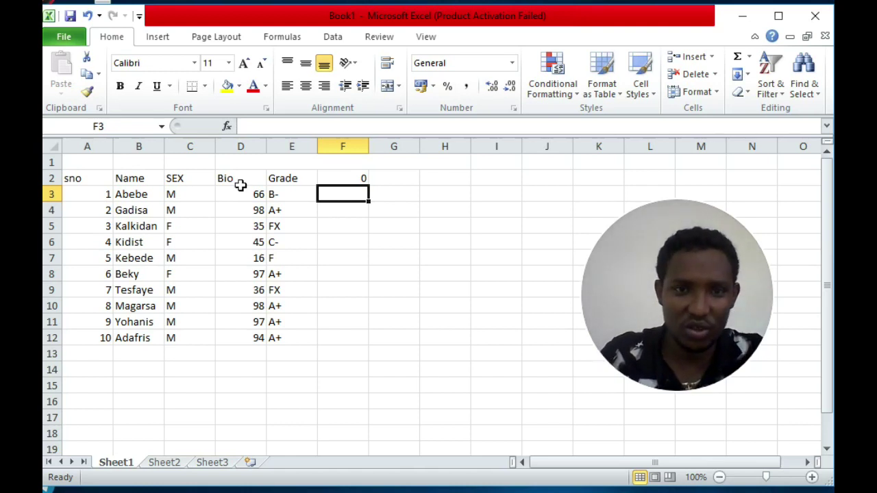
pyautogui.click(227, 127)
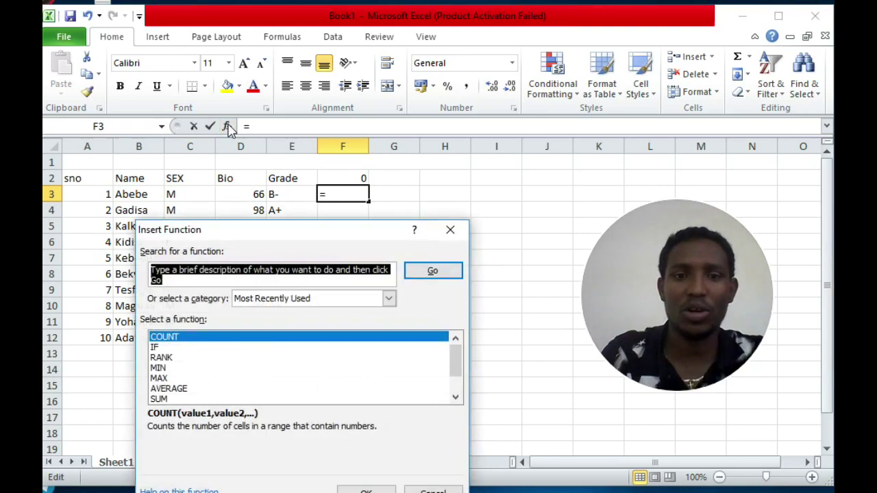
pyautogui.write('C')
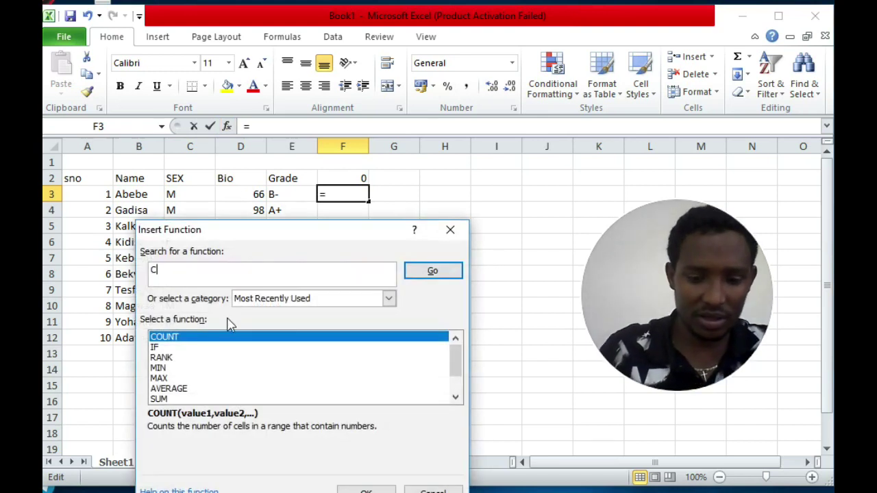
pyautogui.write('OUNTIF')
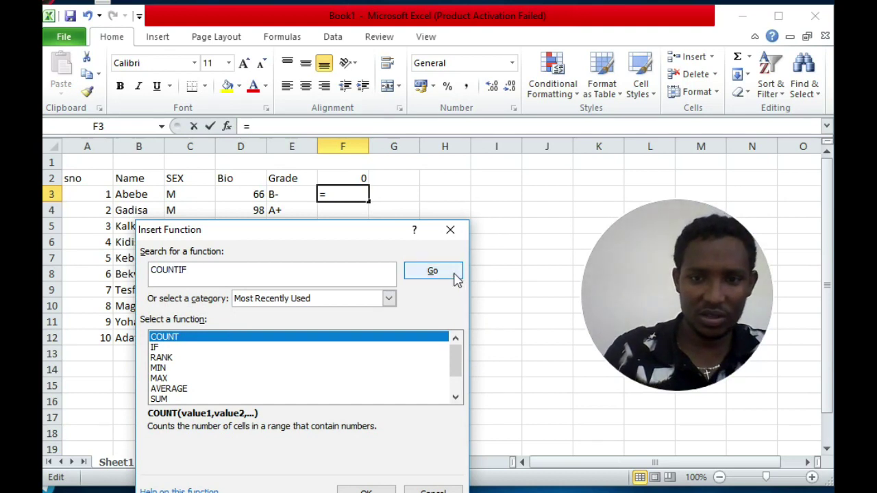
pyautogui.click(452, 273)
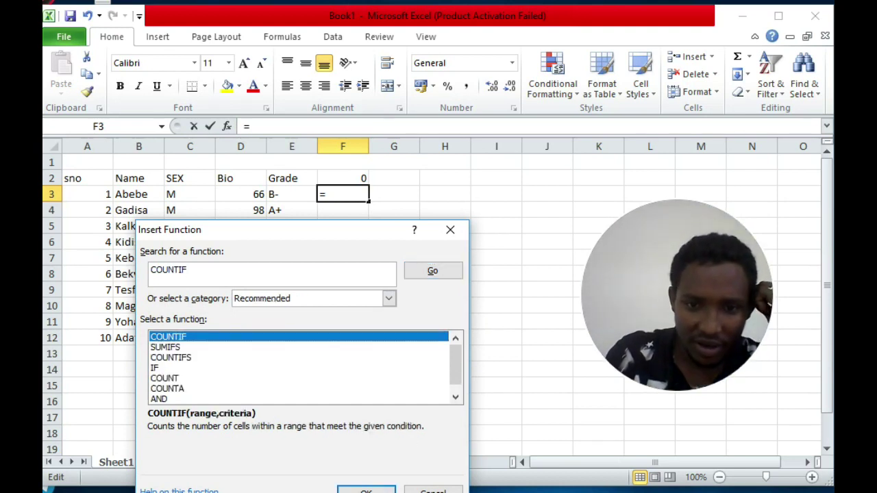
pyautogui.click(366, 489)
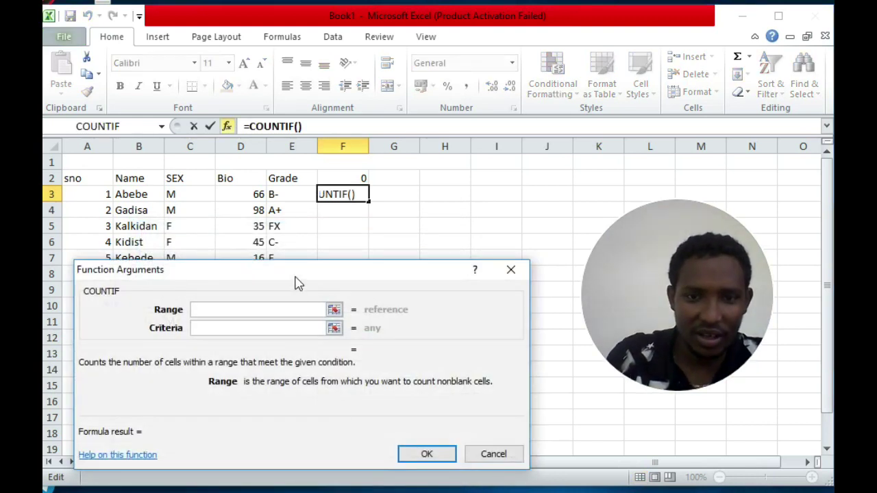
pyautogui.moveTo(298, 283); pyautogui.dragTo(290, 401)
pyautogui.moveTo(293, 198); pyautogui.dragTo(290, 338)
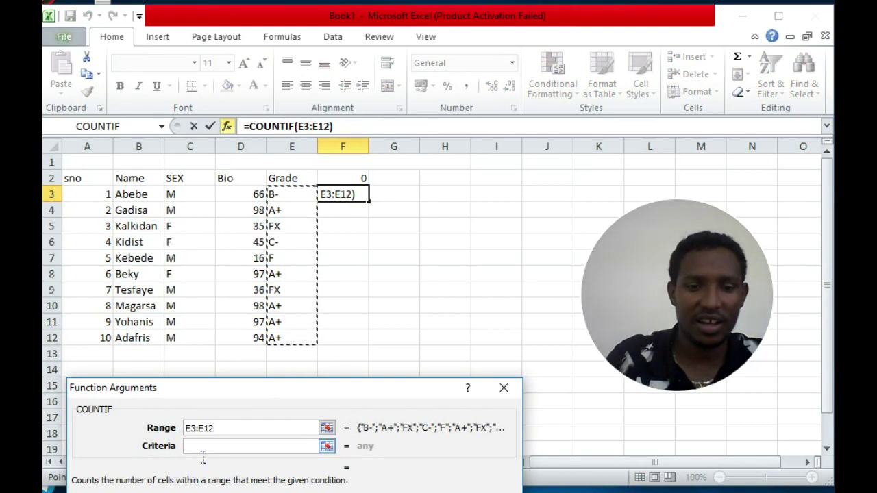
pyautogui.click(203, 454)
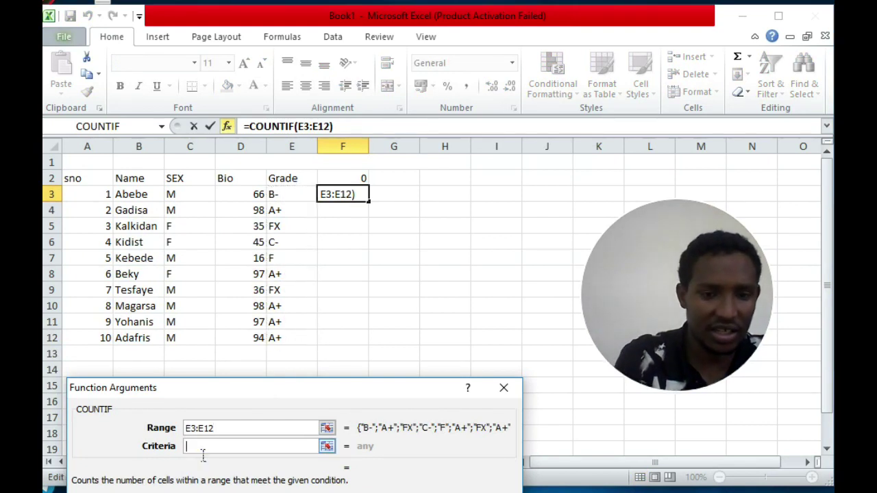
pyautogui.write('A+')
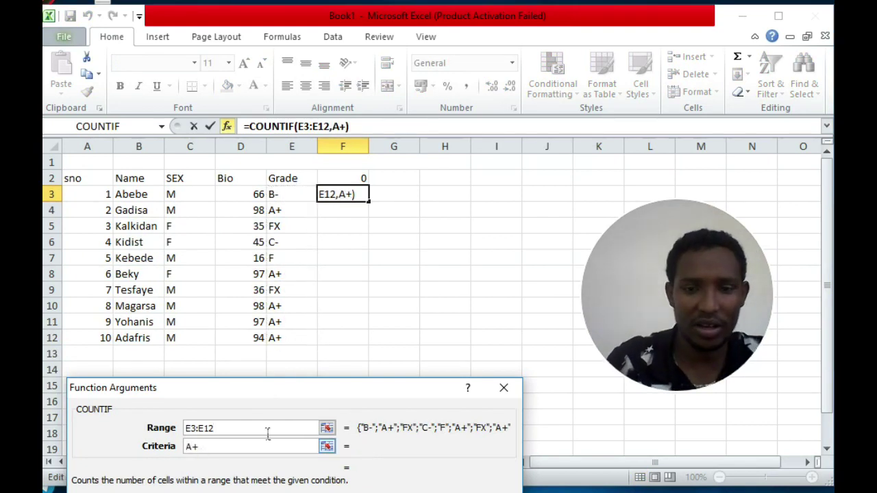
pyautogui.moveTo(324, 399); pyautogui.dragTo(323, 302)
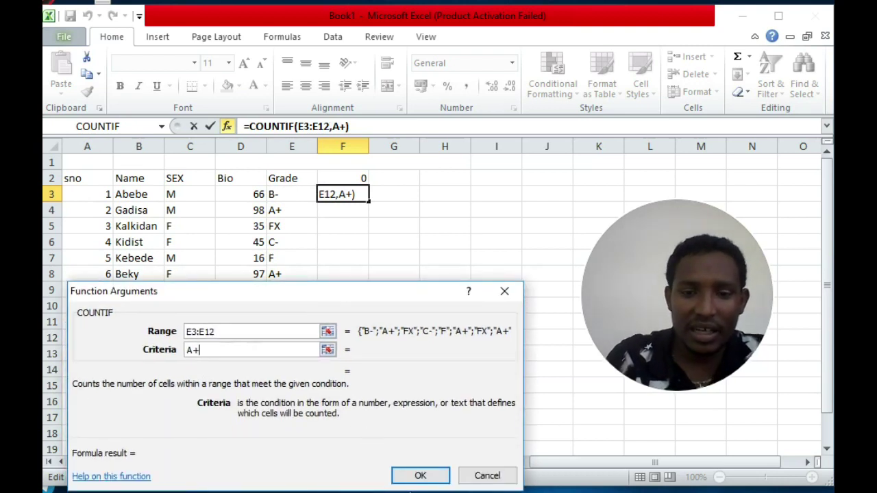
pyautogui.click(412, 476)
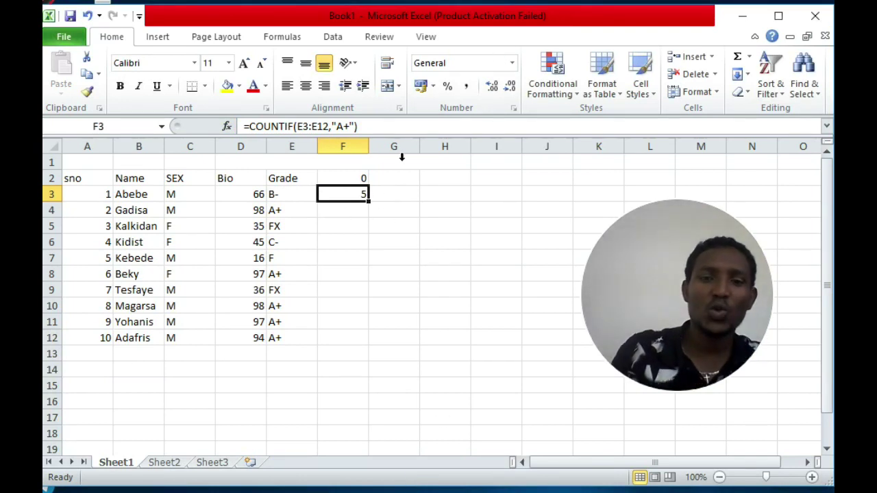
# Step: Delete the COUNTIF formula from F3
pyautogui.click(228, 127)
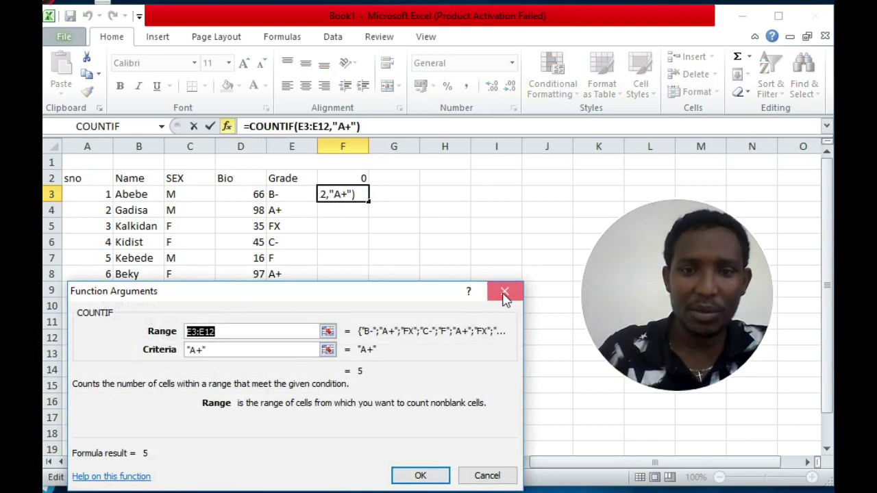
pyautogui.click(504, 296)
pyautogui.click(357, 126)
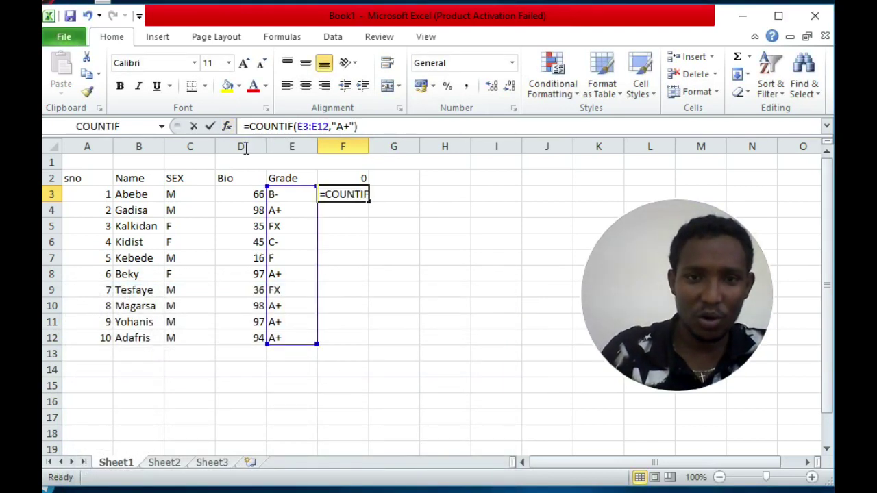
pyautogui.moveTo(244, 127); pyautogui.dragTo(358, 126)
pyautogui.press('BackSpace')
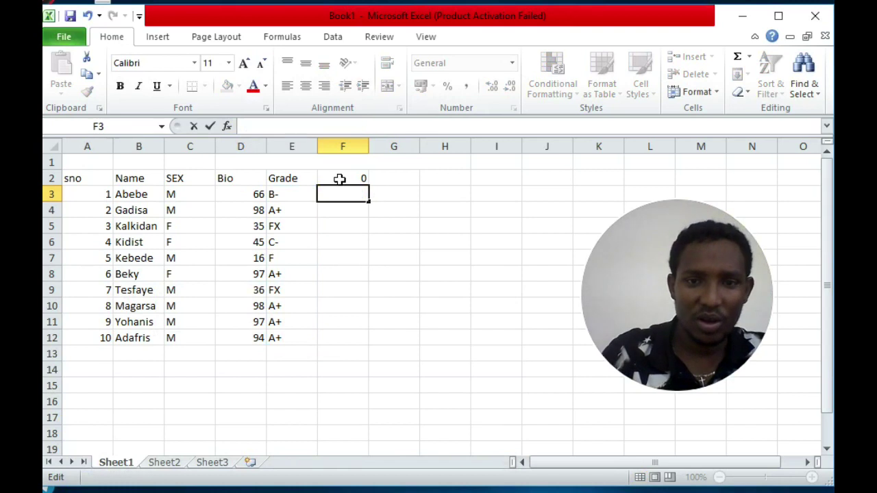
# Step: Start a COUNTIFS in F3 with E3:E12 as the first criteria range
pyautogui.click(356, 249)
pyautogui.click(346, 202)
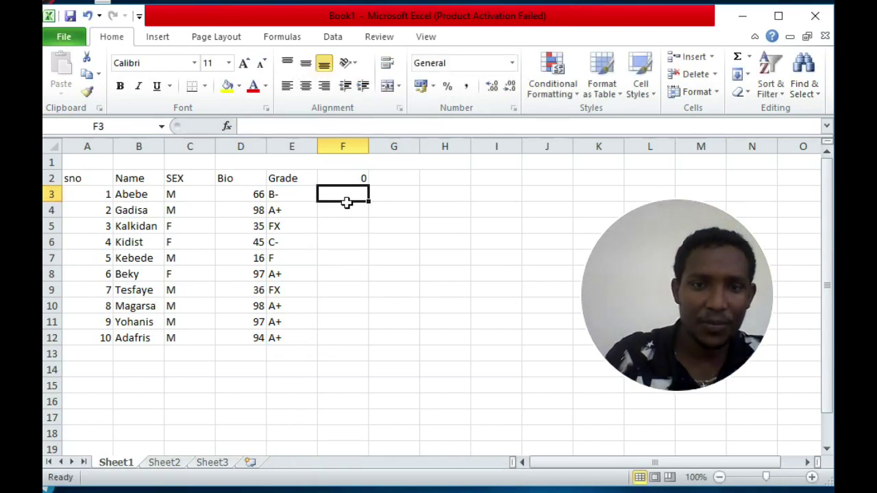
pyautogui.click(227, 128)
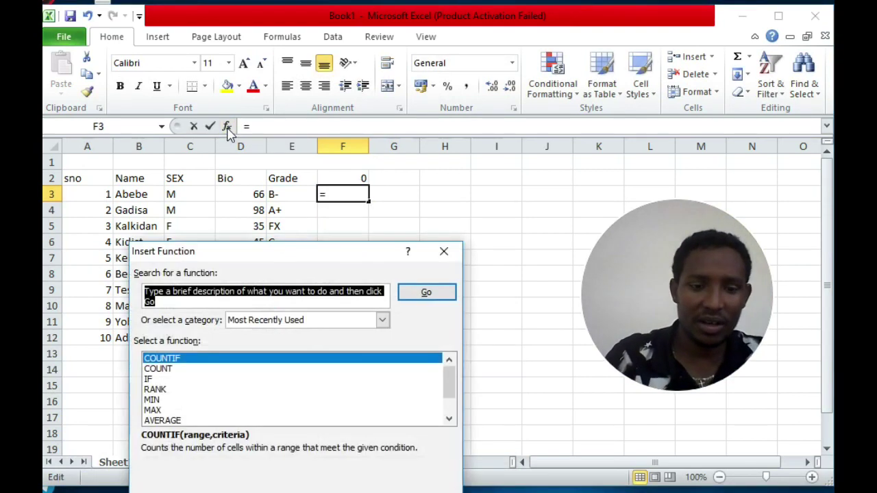
pyautogui.write('COUNT')
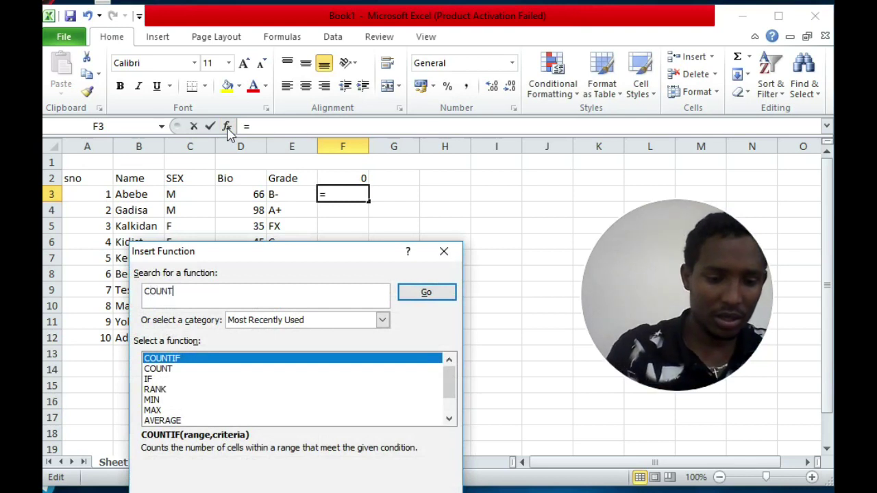
pyautogui.write('IFS')
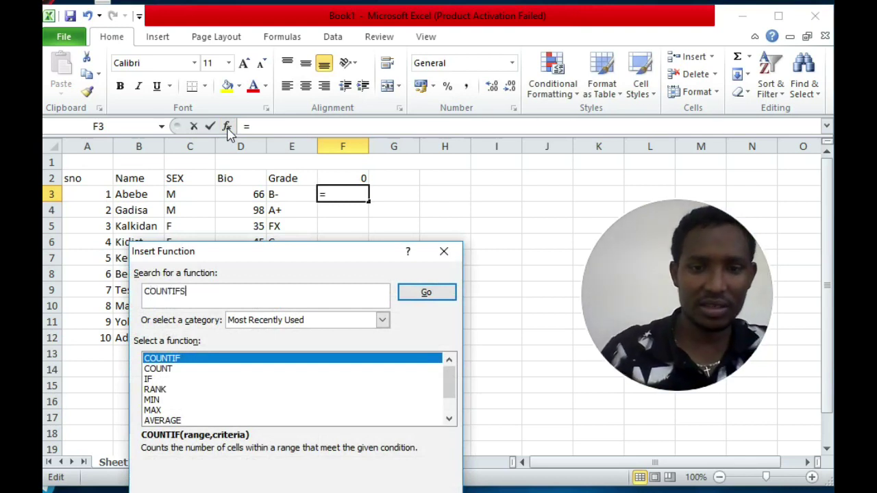
pyautogui.press('Return')
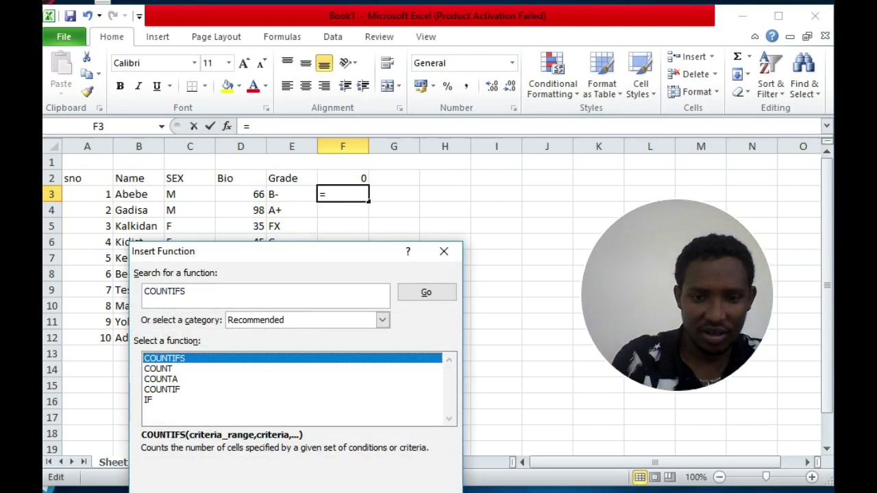
pyautogui.press('Return')
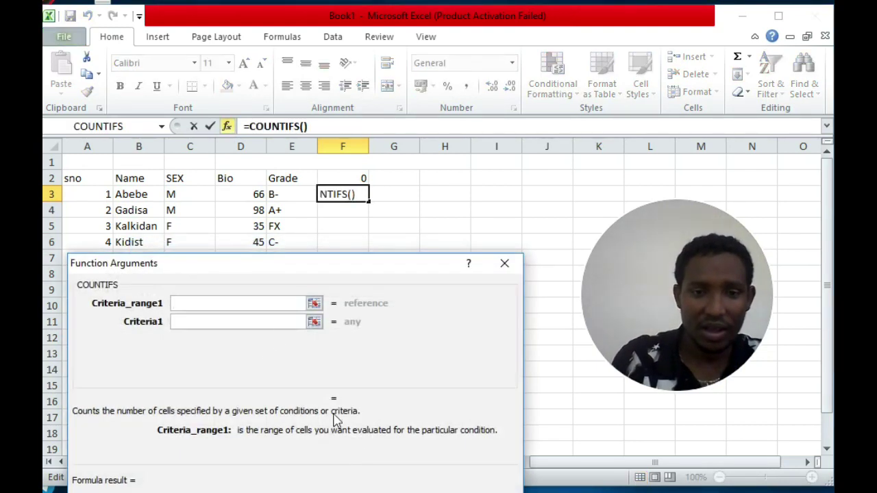
pyautogui.moveTo(264, 265)
pyautogui.mouseDown()
pyautogui.moveTo(533, 170)
pyautogui.moveTo(508, 170)
pyautogui.mouseUp()
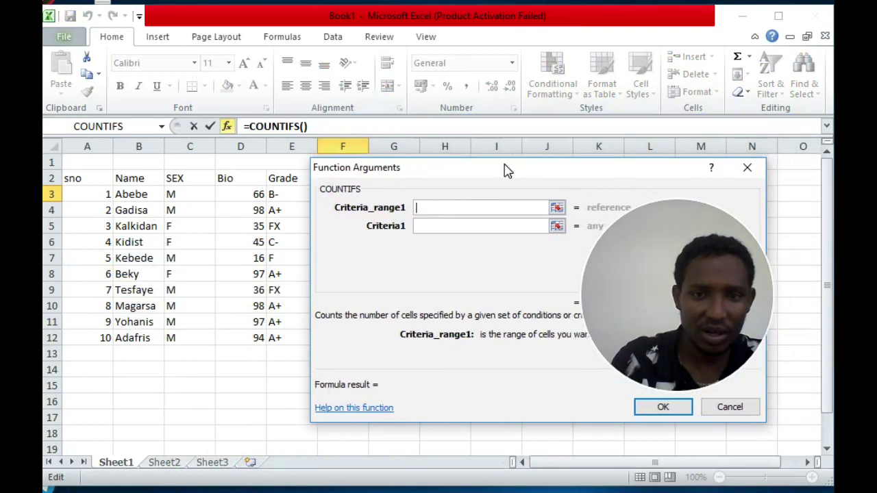
pyautogui.click(291, 203)
pyautogui.moveTo(291, 203); pyautogui.dragTo(288, 337)
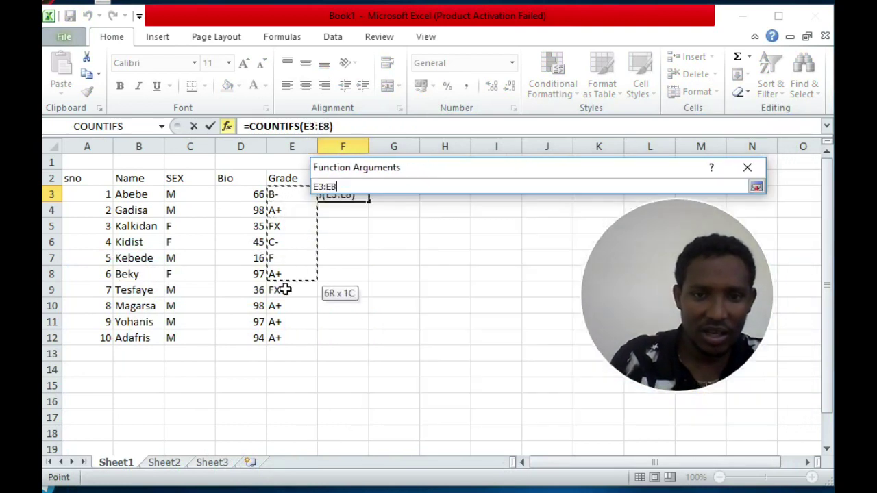
# Step: Set COUNTIFS criteria to A+ for grades and F for SEX range C3:C12, returning 1
pyautogui.click(433, 227)
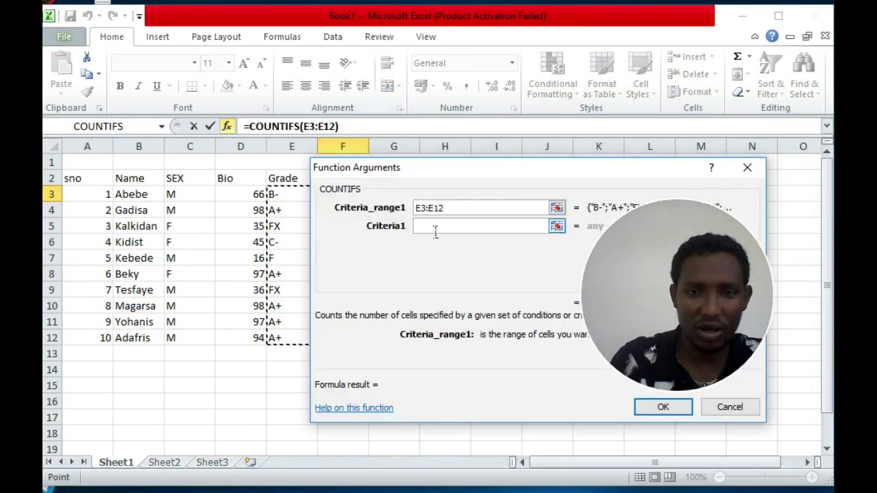
pyautogui.write('A+')
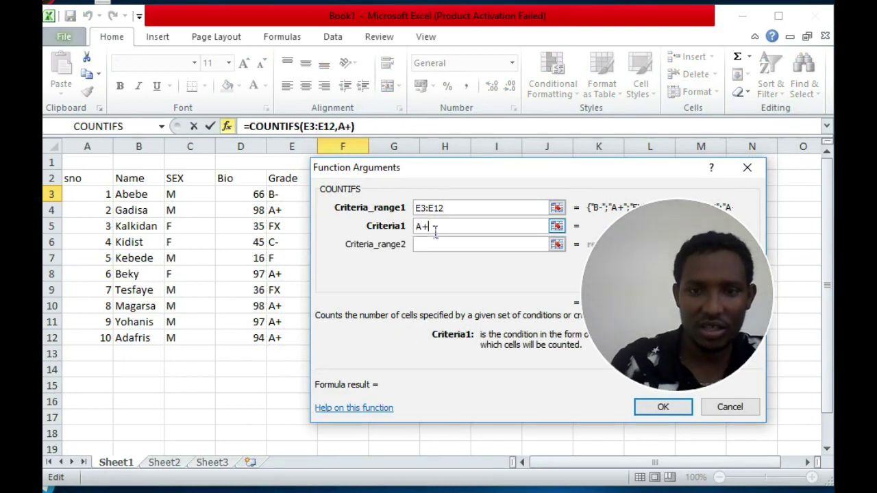
pyautogui.click(435, 245)
pyautogui.click(188, 197)
pyautogui.moveTo(187, 197); pyautogui.dragTo(194, 339)
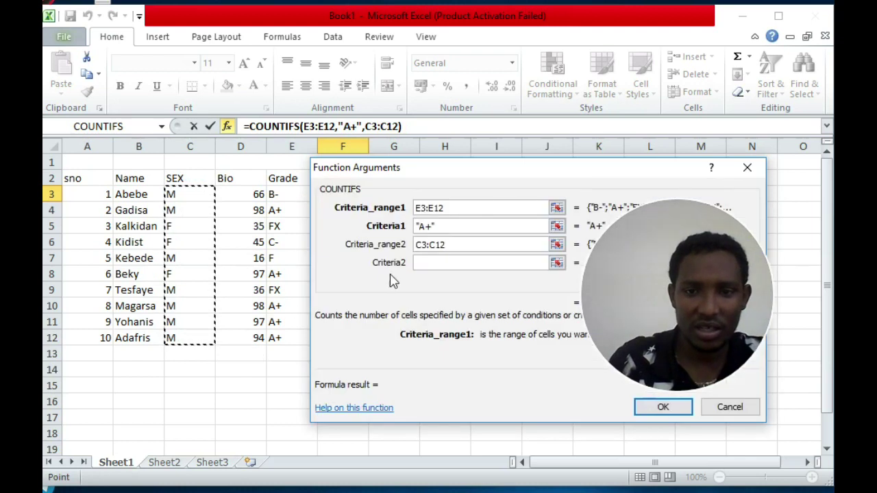
pyautogui.click(450, 264)
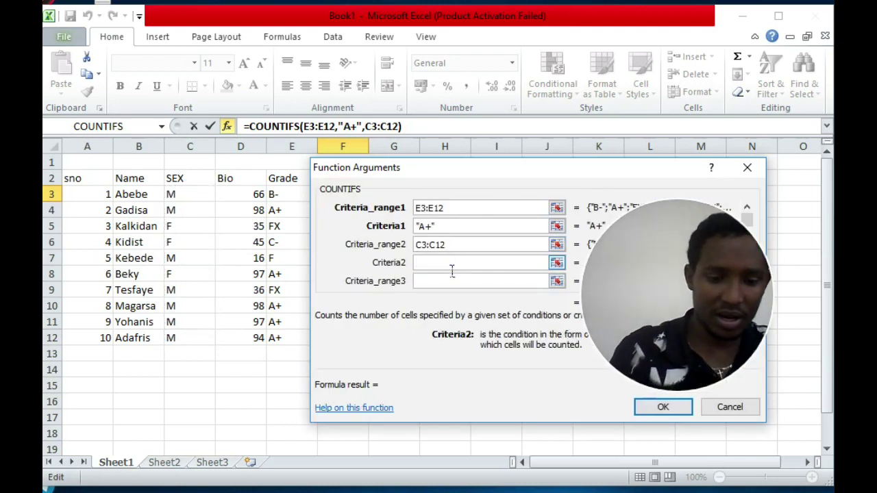
pyautogui.write('M')
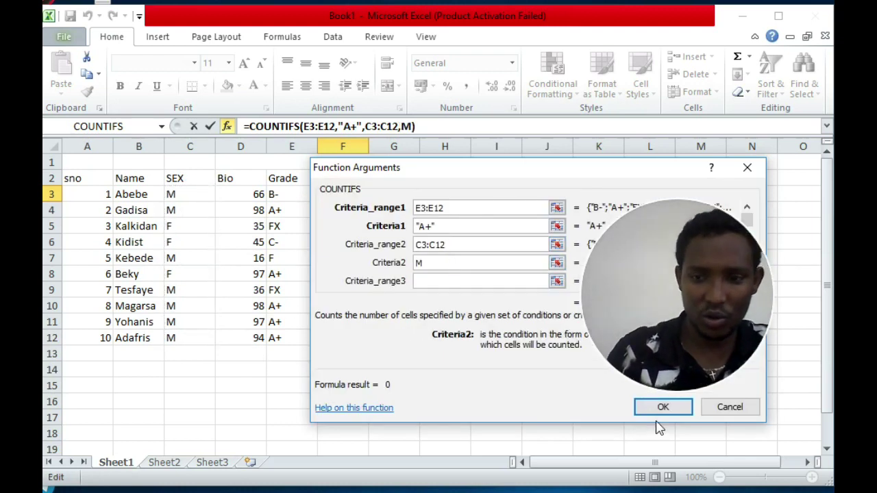
pyautogui.press('BackSpace')
pyautogui.write('F')
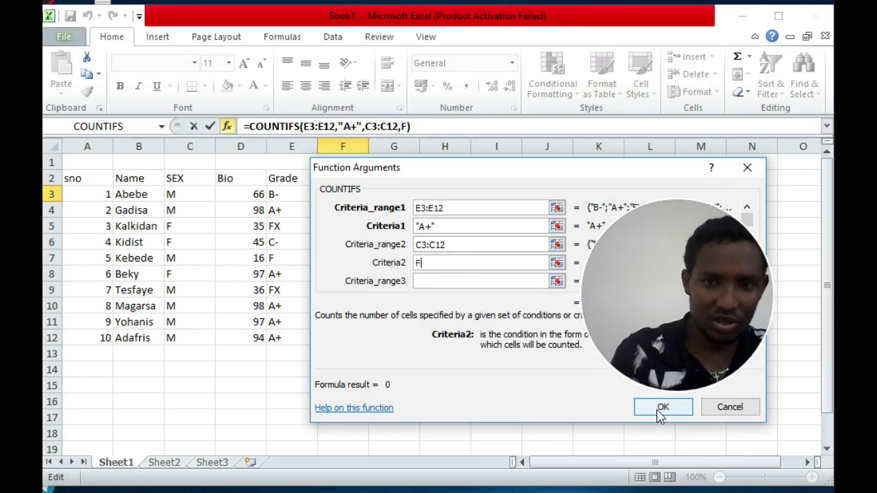
pyautogui.click(661, 411)
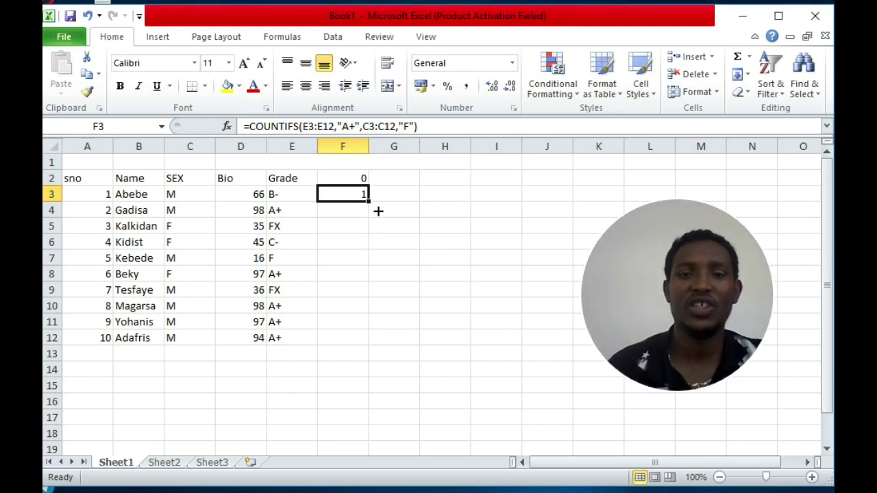
# Step: Change the COUNTIFS grade criterion from A+ to B+
pyautogui.click(357, 130)
pyautogui.press('BackSpace')
pyautogui.write('B')
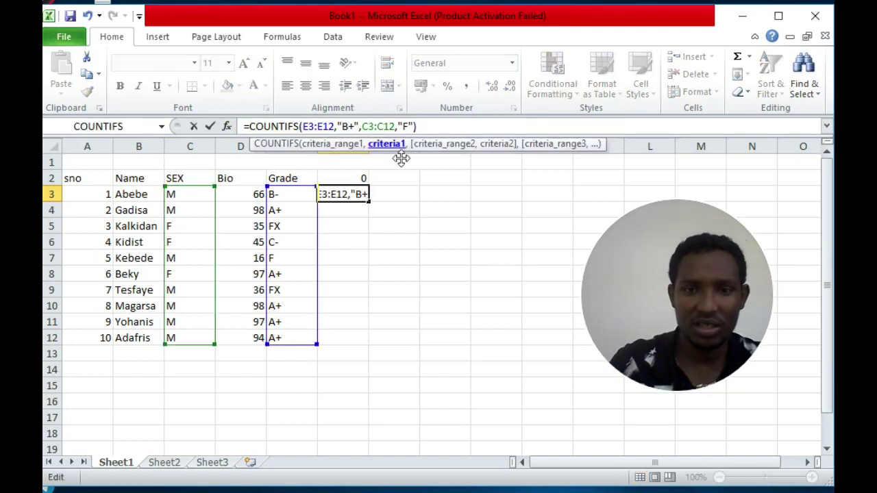
# Step: Commit the B+ COUNTIFS formula and enter the header COMMENT in F2
pyautogui.press('Return')
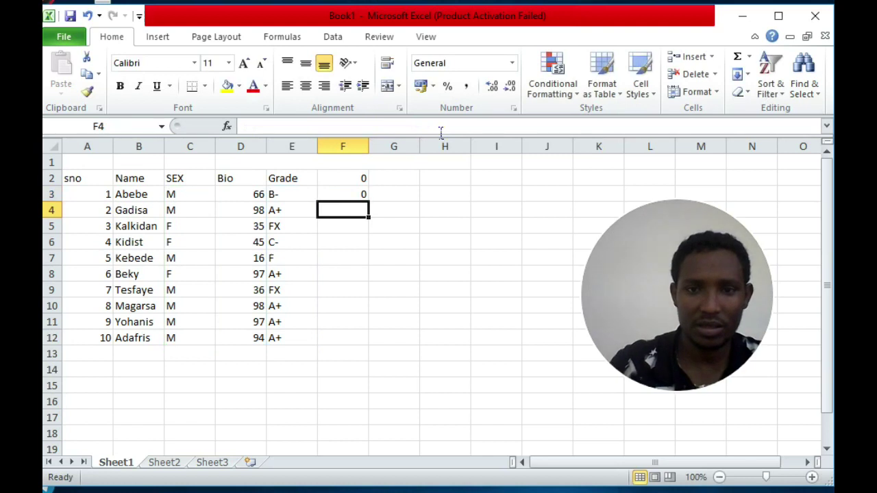
pyautogui.click(356, 199)
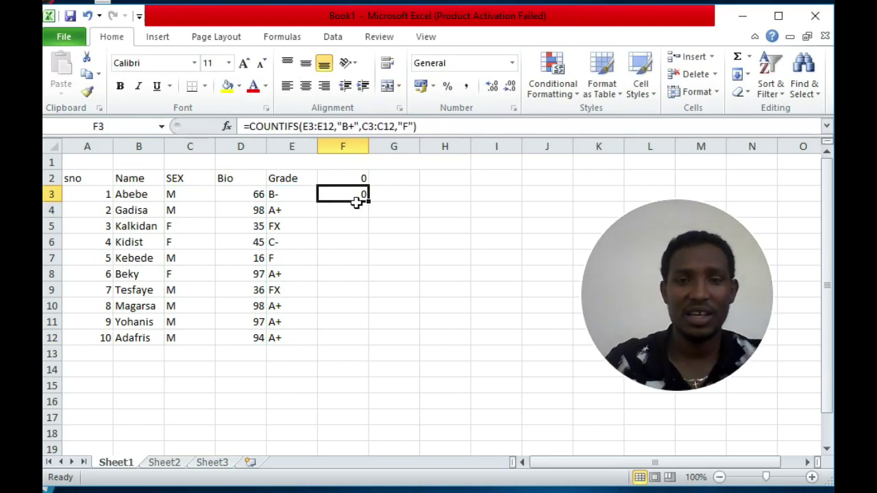
pyautogui.click(357, 178)
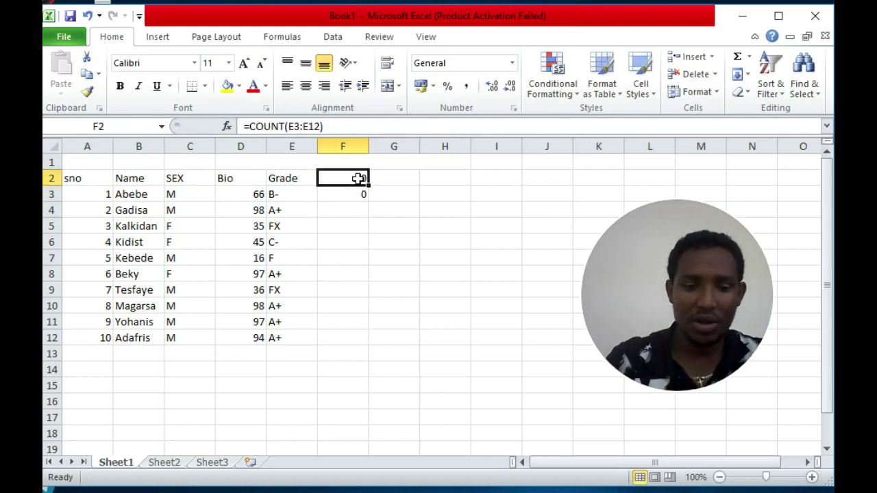
pyautogui.write('COMMENT')
pyautogui.press('Return')
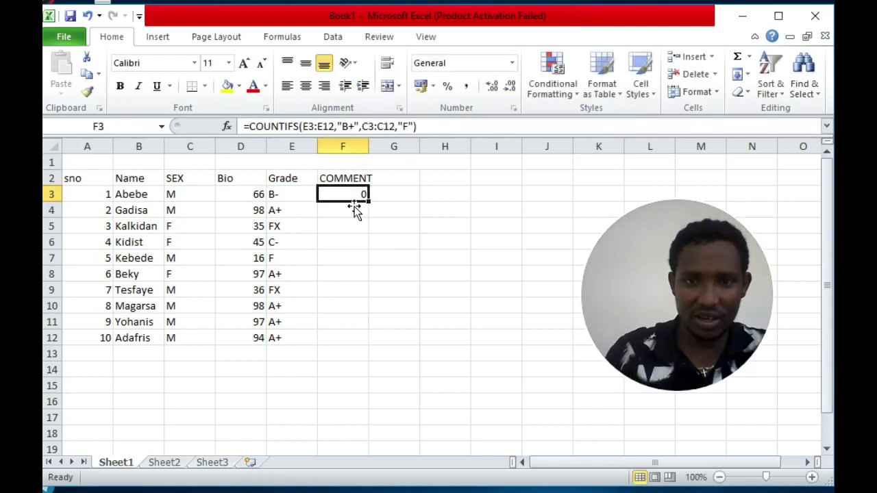
# Step: Clear F3's COUNTIFS formula and select E3 to view its grade formula
pyautogui.press('BackSpace')
pyautogui.press('Return')
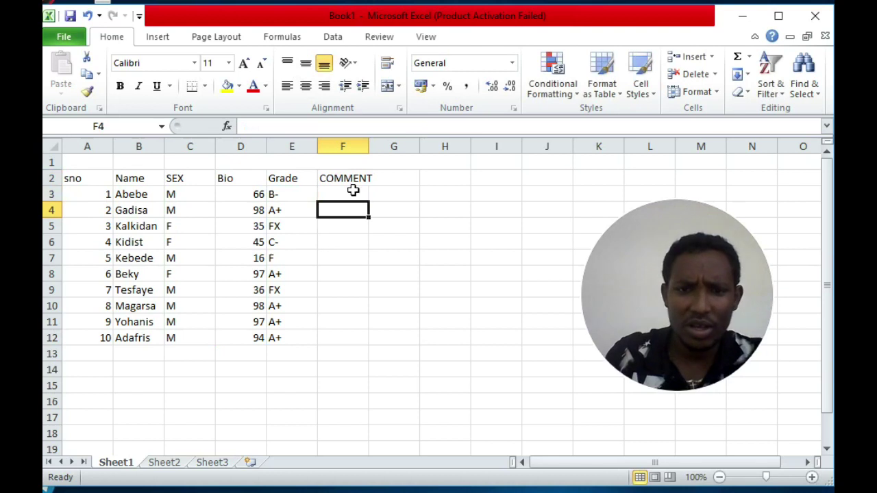
pyautogui.click(352, 197)
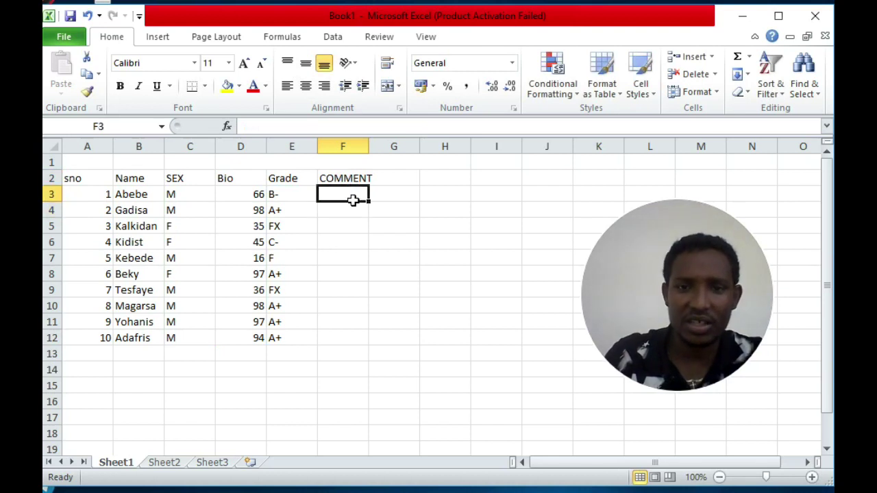
pyautogui.click(289, 199)
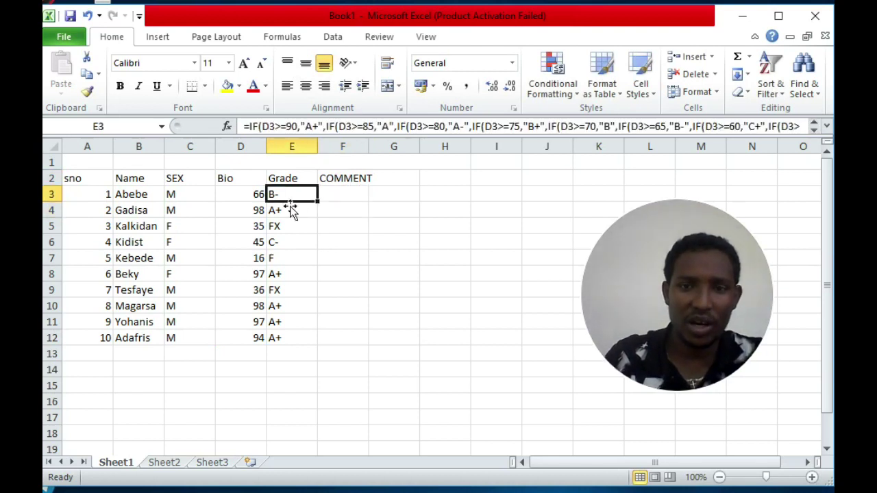
# Step: Copy E3's nested IF grade formula from the formula bar, leave E3 unchanged, and select F3
pyautogui.click(255, 129)
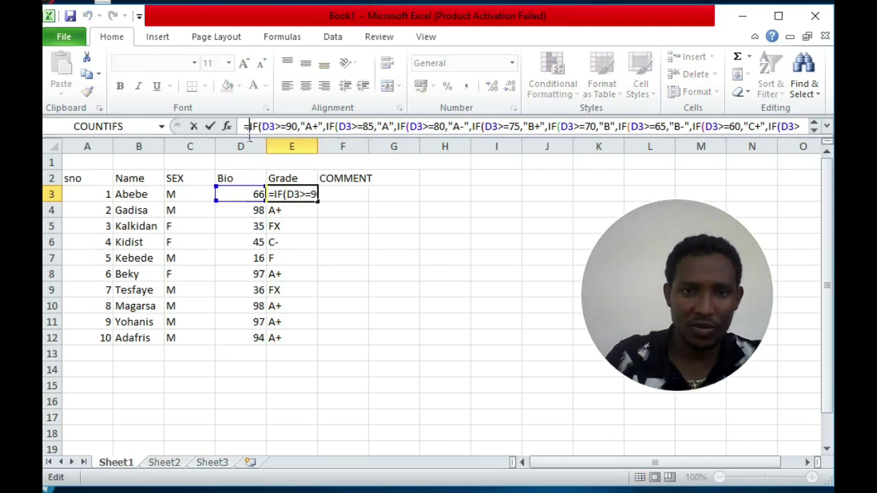
pyautogui.moveTo(250, 136); pyautogui.dragTo(799, 146)
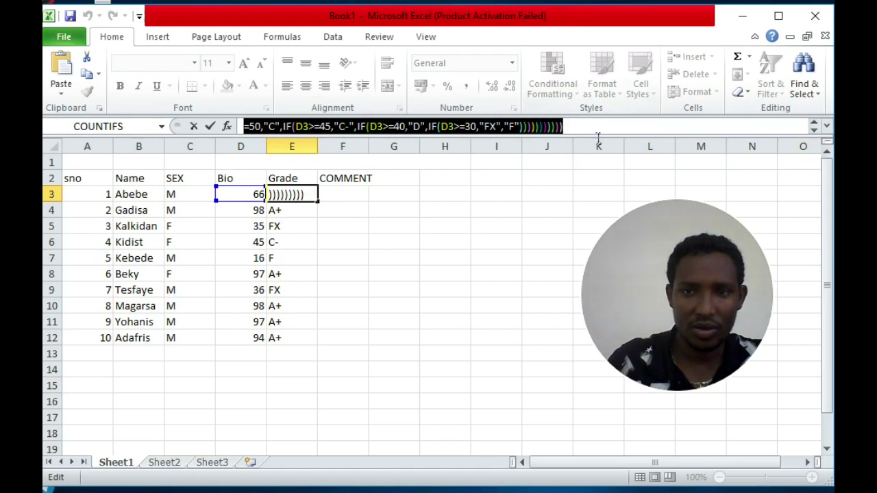
pyautogui.click(598, 130)
pyautogui.press('Return')
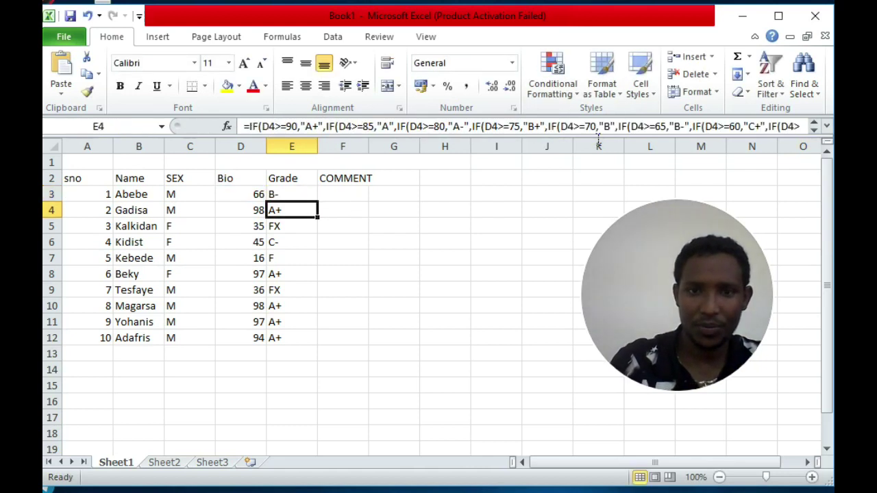
pyautogui.click(336, 200)
# Step: Paste the nested IF formula into F3 and change its 90-point A+ result to EXCELLENT
pyautogui.click(278, 130)
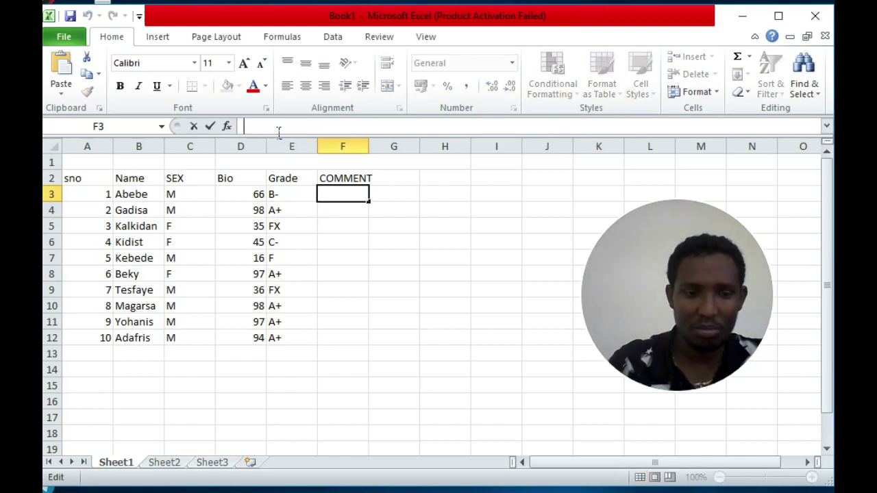
pyautogui.hotkey('ctrl', 'v')
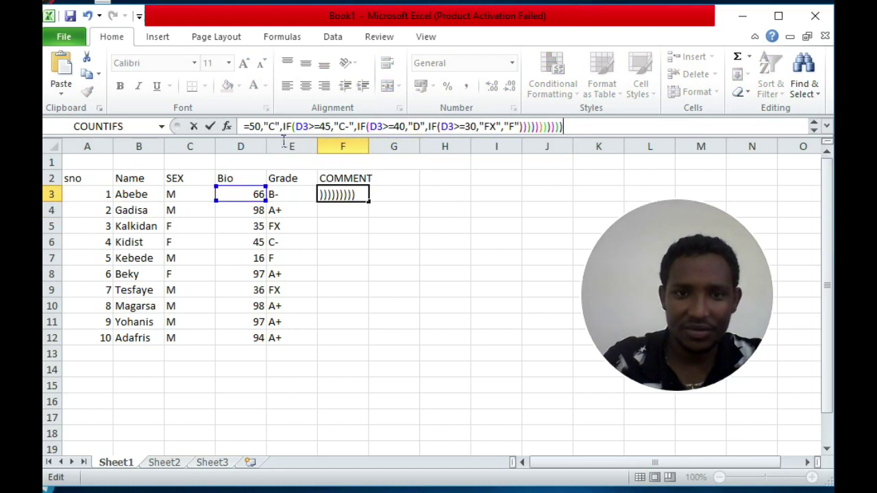
pyautogui.press('Left')
pyautogui.press('Left')
pyautogui.press('Left')
pyautogui.press('Left')
pyautogui.press('Left')
pyautogui.press('Left')
pyautogui.press('Left')
pyautogui.press('Left')
pyautogui.press('Left')
pyautogui.press('Left')
pyautogui.press('Left')
pyautogui.press('Left')
pyautogui.press('Left')
pyautogui.press('Left')
pyautogui.press('Left')
pyautogui.press('Left')
pyautogui.press('Left')
pyautogui.press('Left')
pyautogui.press('Left')
pyautogui.press('Left')
pyautogui.press('Left')
pyautogui.press('Left')
pyautogui.press('Left')
pyautogui.press('Left')
pyautogui.press('Left')
pyautogui.press('Left')
pyautogui.press('Left')
pyautogui.press('Left')
pyautogui.press('Left')
pyautogui.press('Left')
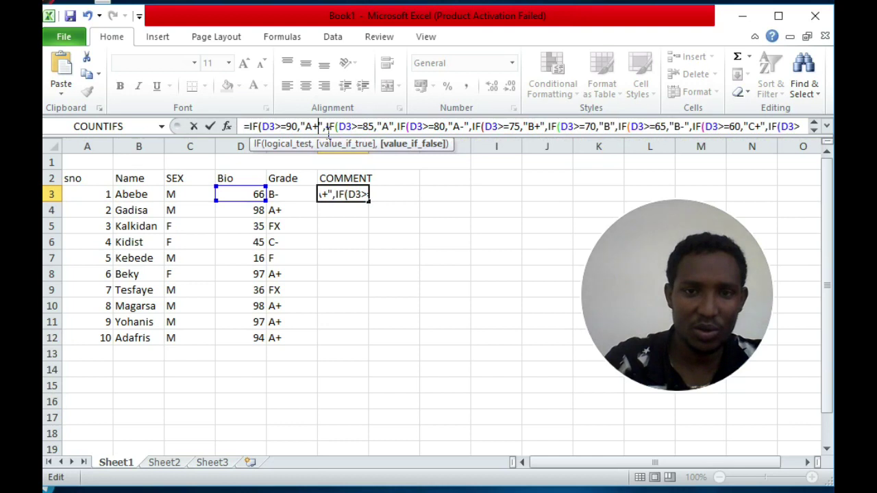
pyautogui.press('Left')
pyautogui.hotkey('shift', 'Left')
pyautogui.hotkey('shift', 'Left')
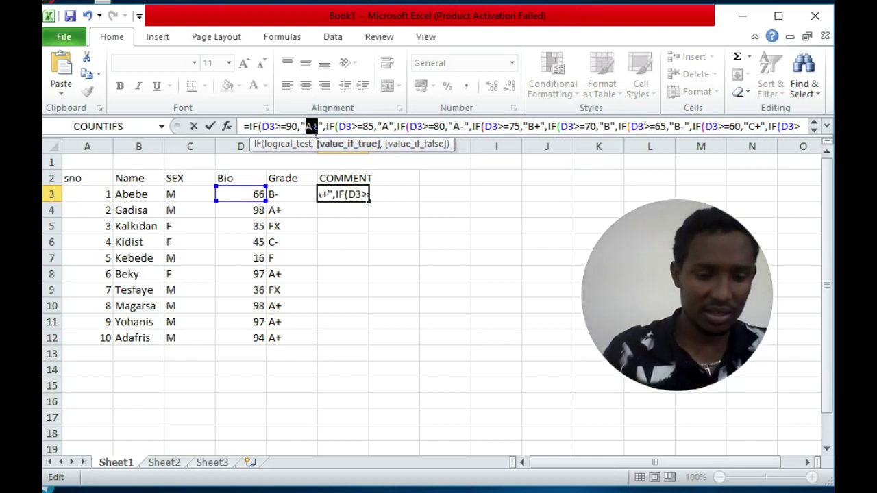
pyautogui.write('eXCELLENT')
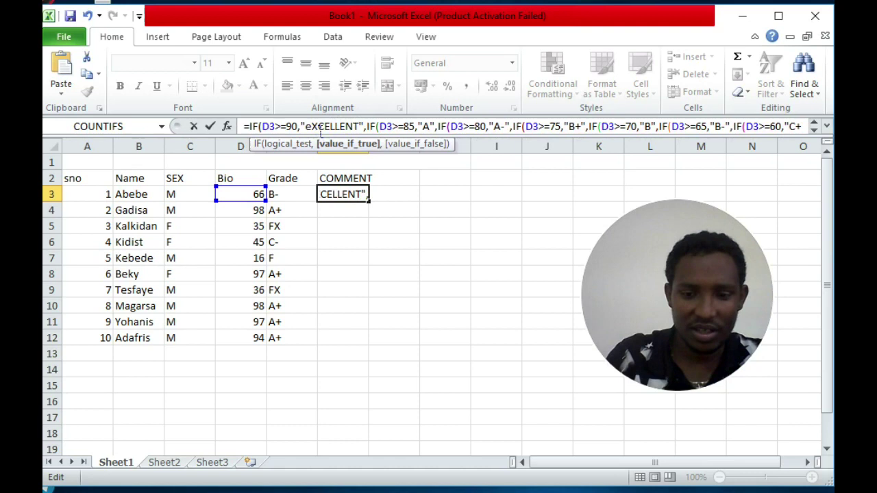
pyautogui.click(313, 127)
pyautogui.press('BackSpace')
pyautogui.write('E')
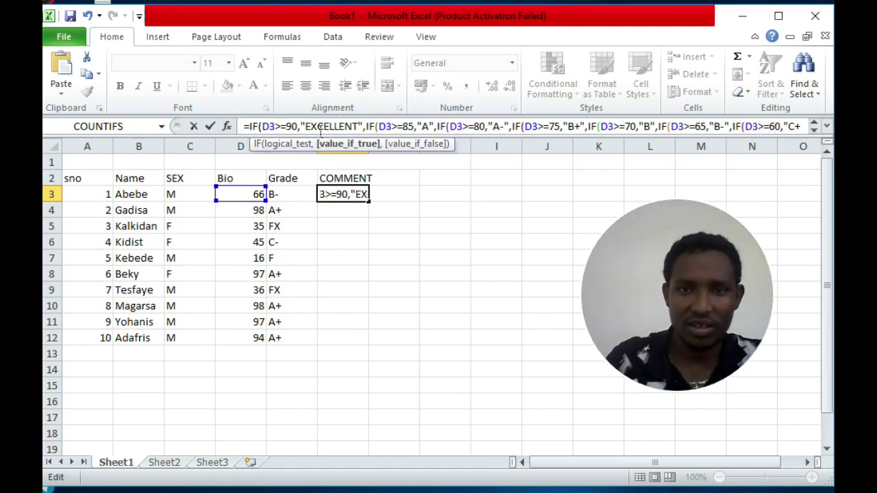
# Step: Replace the 85-point A and 80-point A- results with EXCELLENT
pyautogui.doubleClick(425, 126)
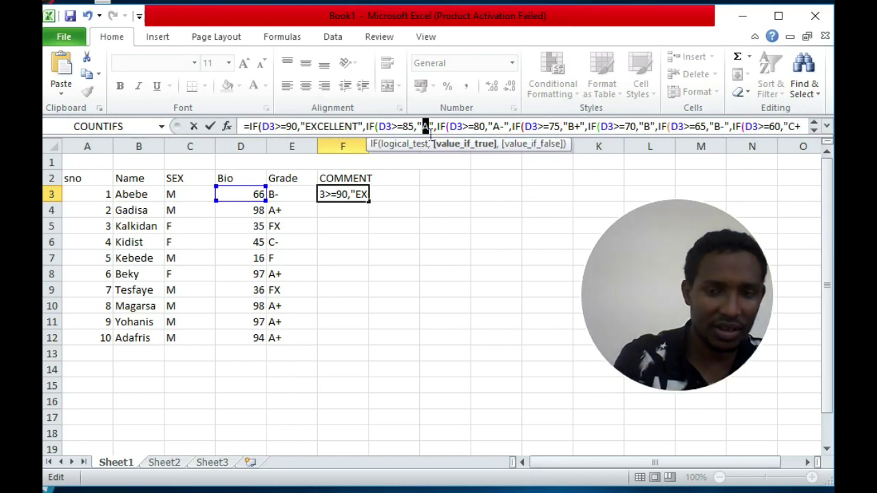
pyautogui.write('E')
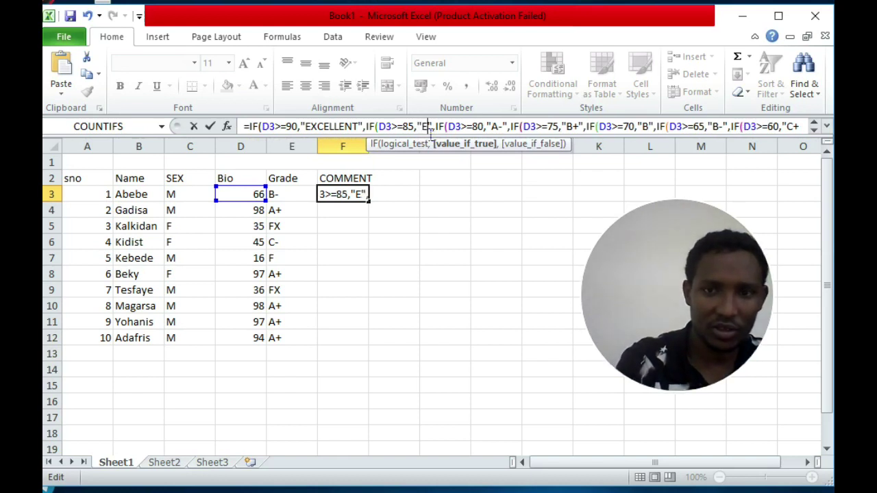
pyautogui.write('XCELLENT')
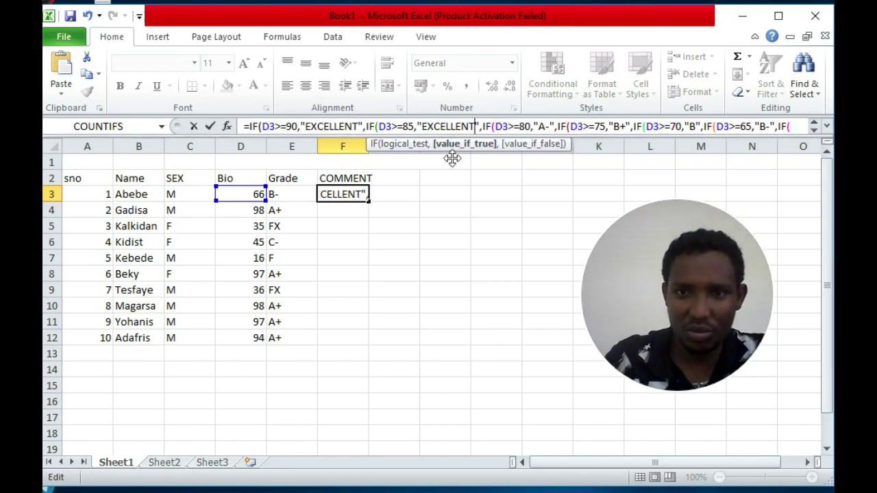
pyautogui.doubleClick(547, 128)
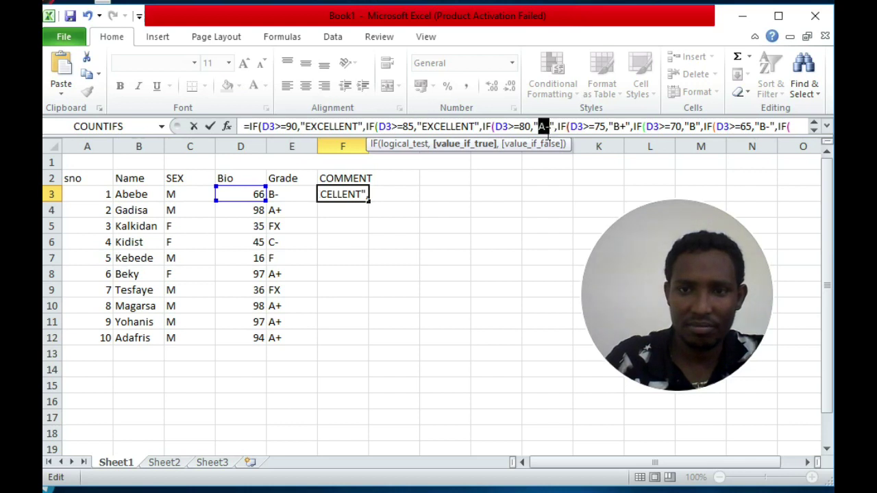
pyautogui.write('EXCELLENT')
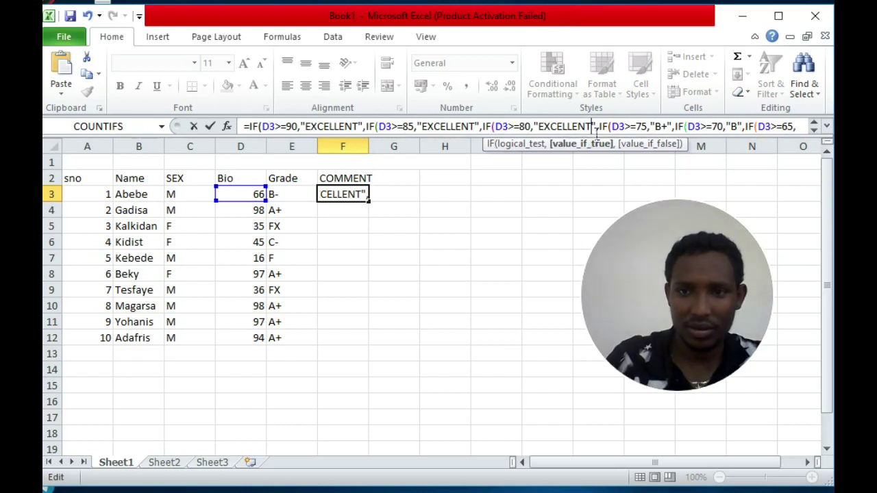
pyautogui.moveTo(594, 127); pyautogui.dragTo(539, 127)
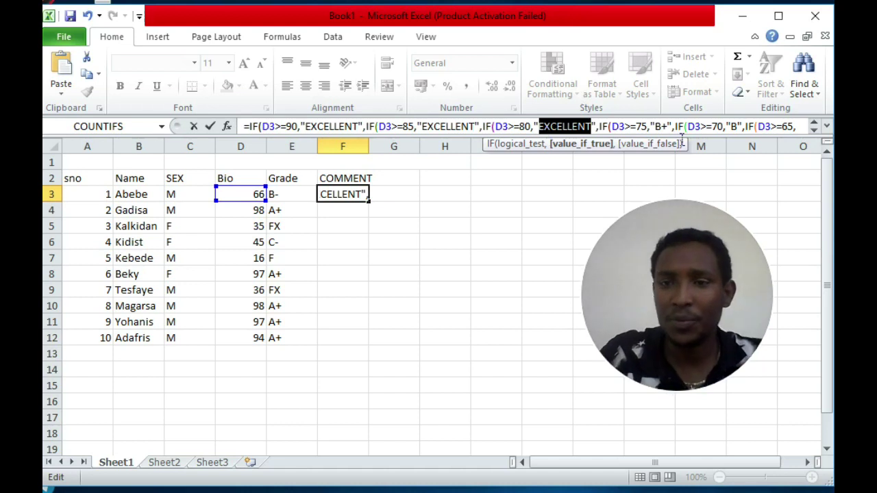
# Step: Make the 75-point result Very good and remove the 70-point condition
pyautogui.doubleClick(661, 128)
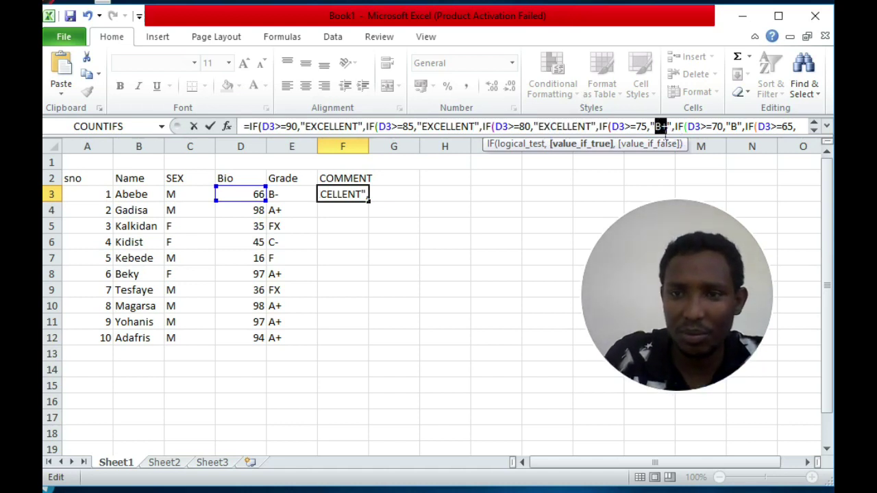
pyautogui.write('vERY')
pyautogui.press('BackSpace')
pyautogui.press('BackSpace')
pyautogui.press('BackSpace')
pyautogui.write('Very good')
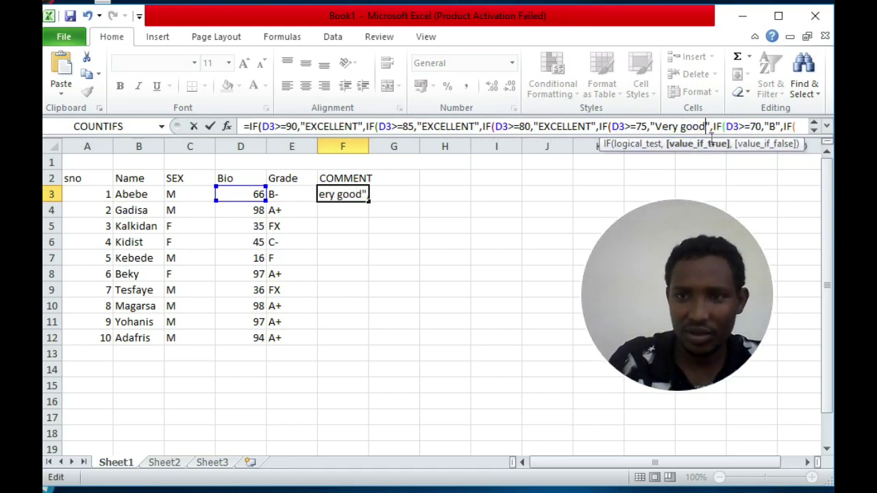
pyautogui.moveTo(711, 137); pyautogui.dragTo(666, 134)
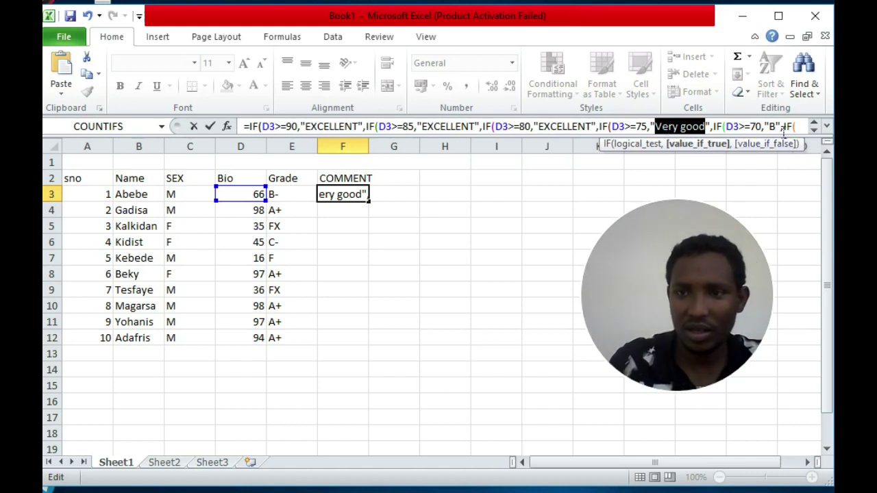
pyautogui.moveTo(769, 127); pyautogui.dragTo(778, 127)
pyautogui.hotkey('ctrl', 'z')
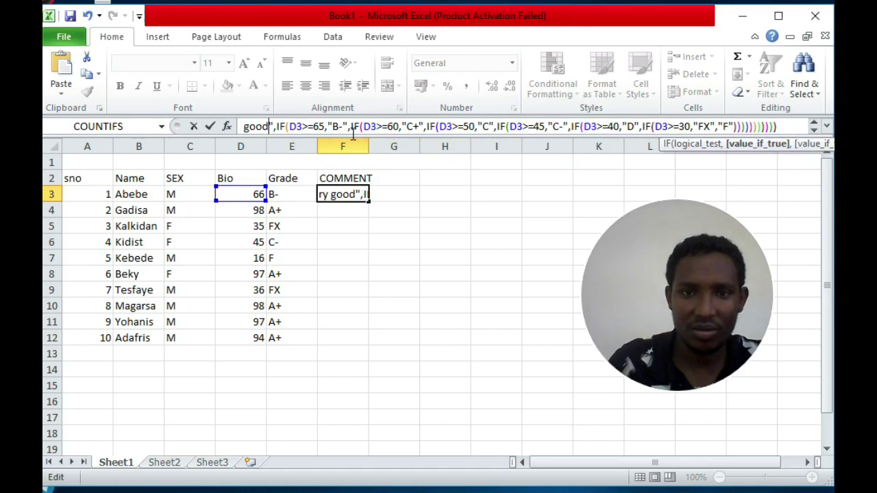
# Step: Set the 65-point result to Very good, 60-point to good, and 50-point to Satisfactory
pyautogui.moveTo(341, 127); pyautogui.dragTo(333, 127)
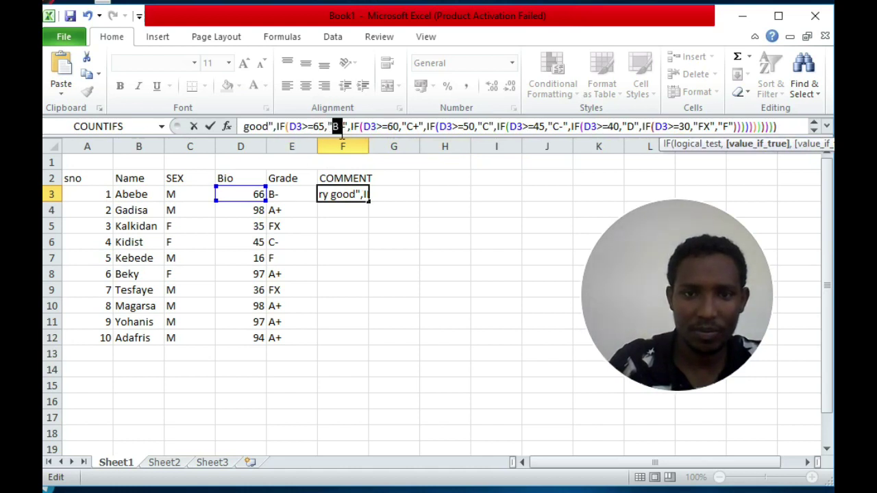
pyautogui.write('Very good')
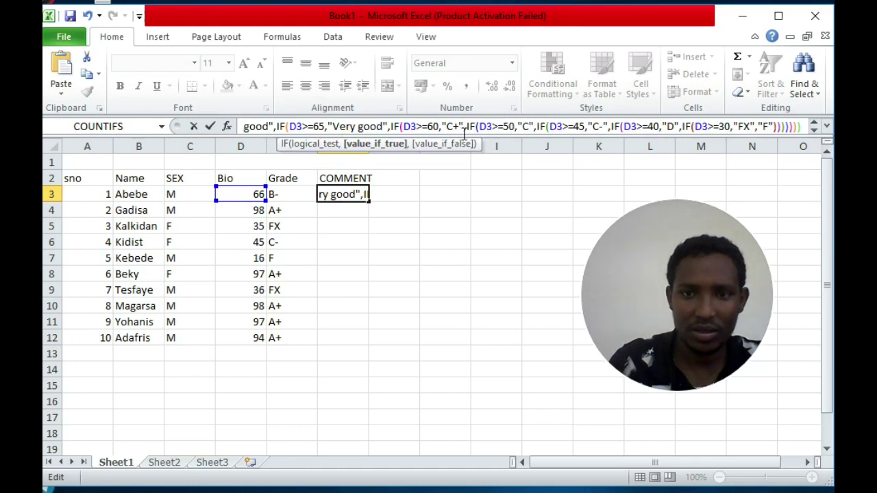
pyautogui.moveTo(459, 127); pyautogui.dragTo(447, 128)
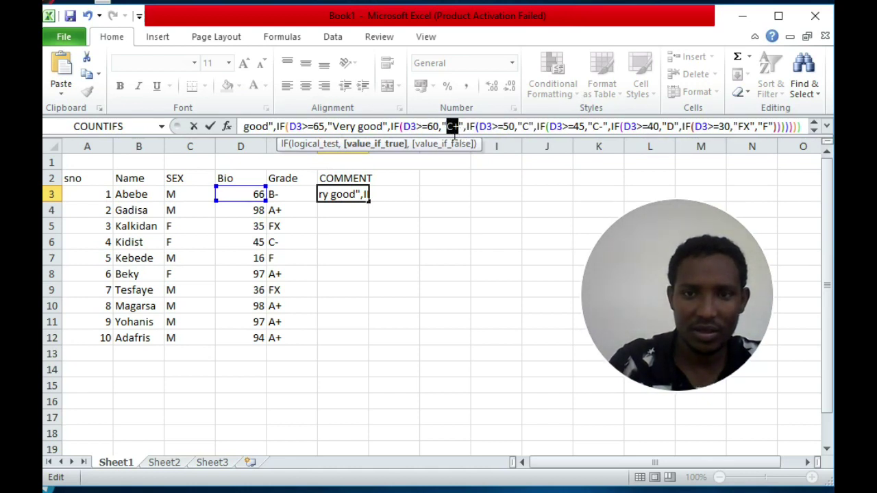
pyautogui.write('Very good')
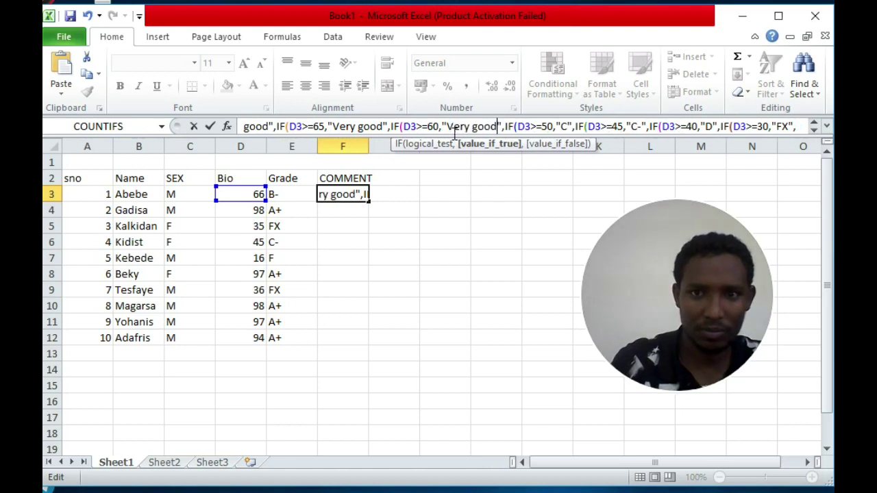
pyautogui.press('BackSpace')
pyautogui.press('BackSpace')
pyautogui.press('BackSpace')
pyautogui.press('BackSpace')
pyautogui.press('BackSpace')
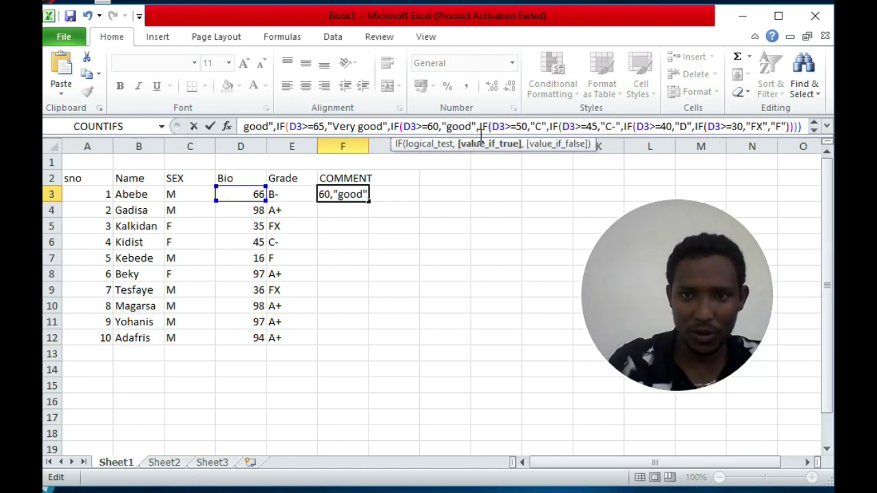
pyautogui.doubleClick(539, 127)
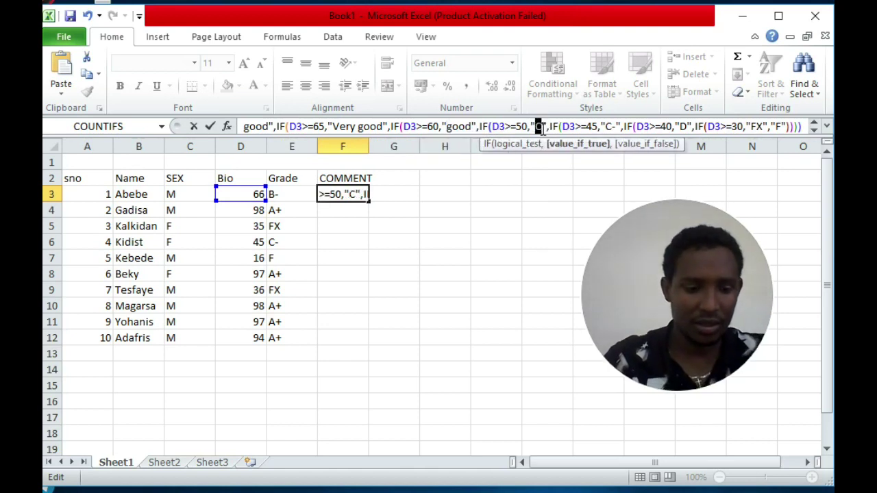
pyautogui.write('Satisfactory')
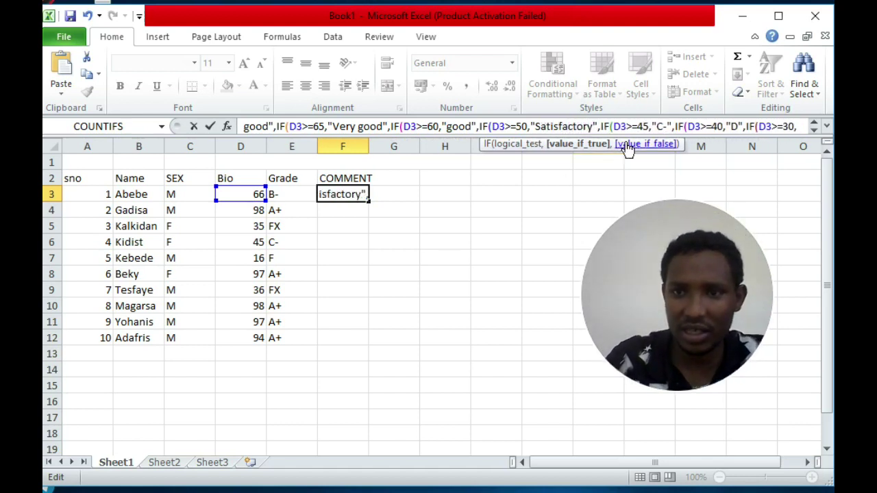
# Step: Set the 45-point result to failed, 40 to Failed, 30 to failed, and the fallback to Failed
pyautogui.doubleClick(662, 126)
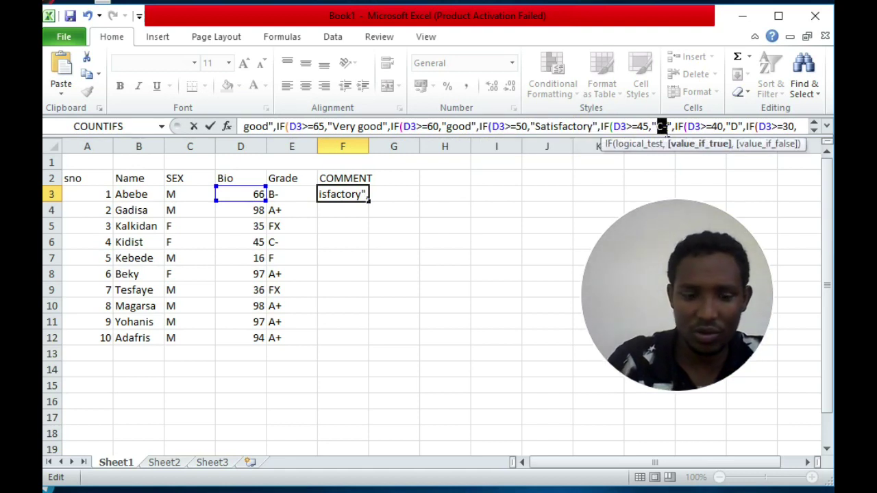
pyautogui.write('failed')
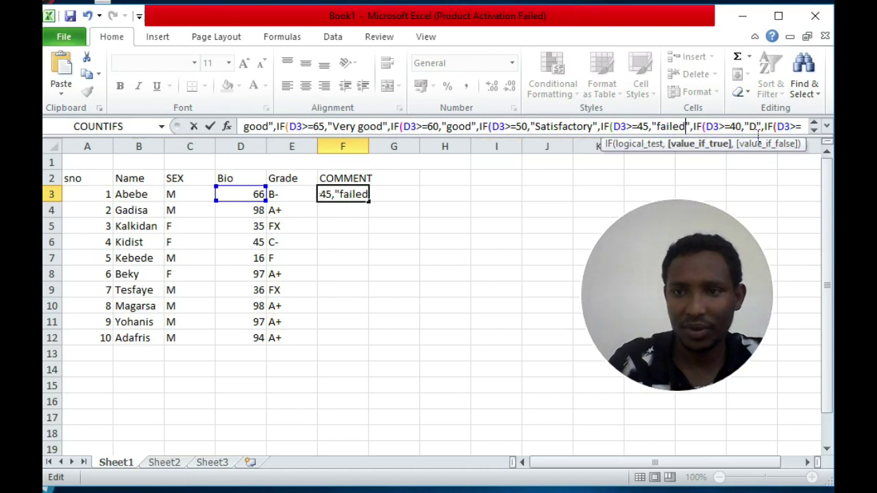
pyautogui.doubleClick(756, 127)
pyautogui.write('Failed')
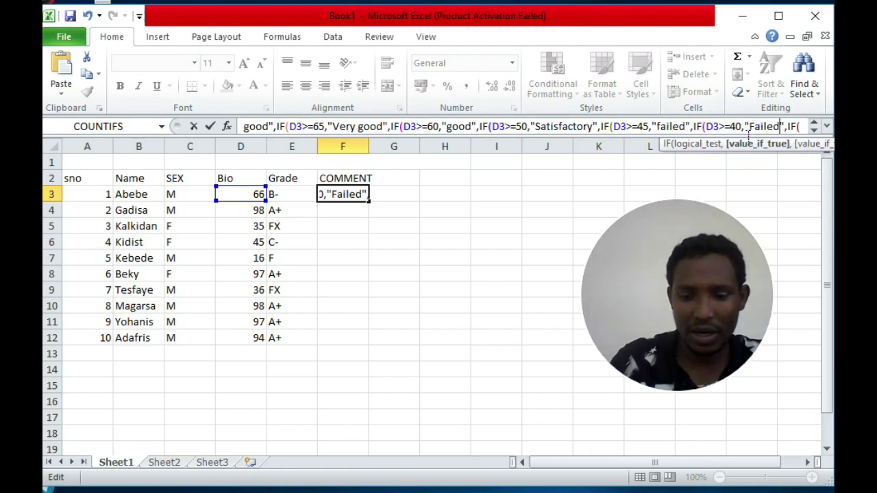
pyautogui.press('Right')
pyautogui.press('Right')
pyautogui.press('Right')
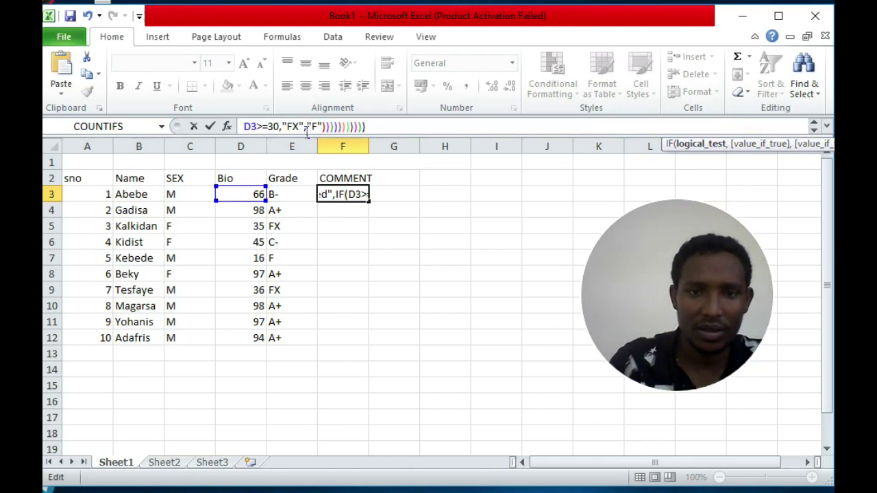
pyautogui.moveTo(301, 126); pyautogui.dragTo(288, 127)
pyautogui.write('failed')
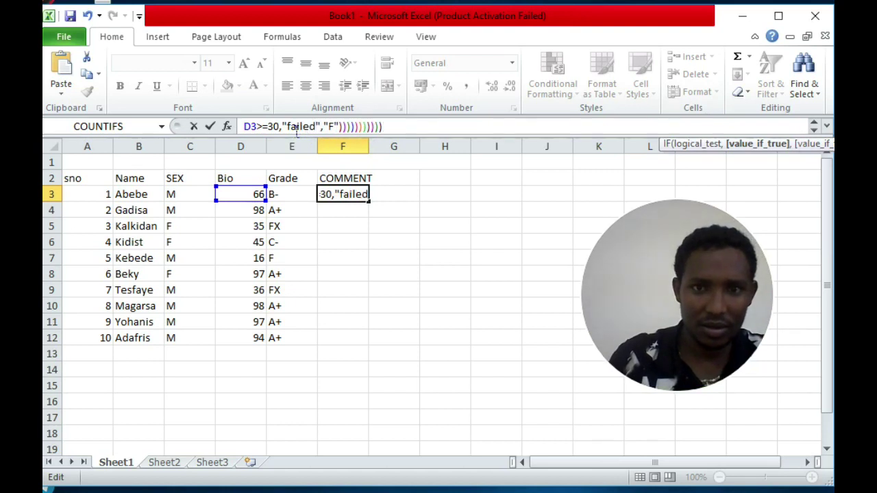
pyautogui.doubleClick(333, 127)
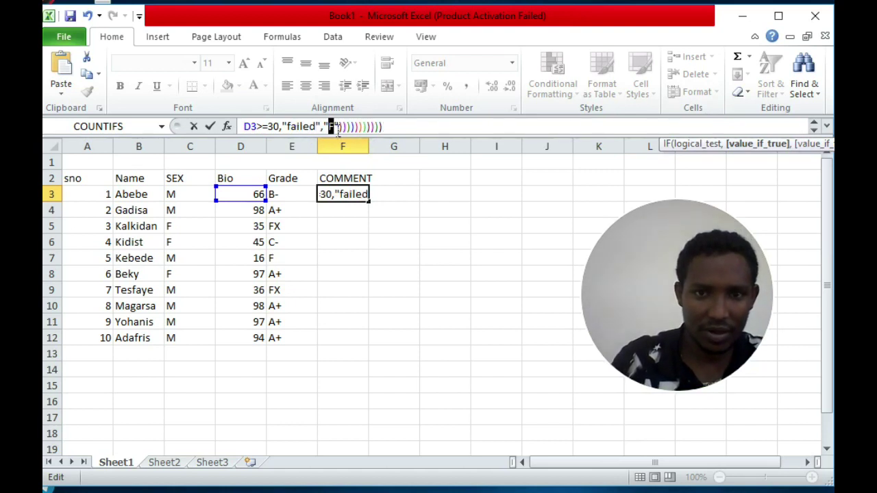
pyautogui.write('Fail')
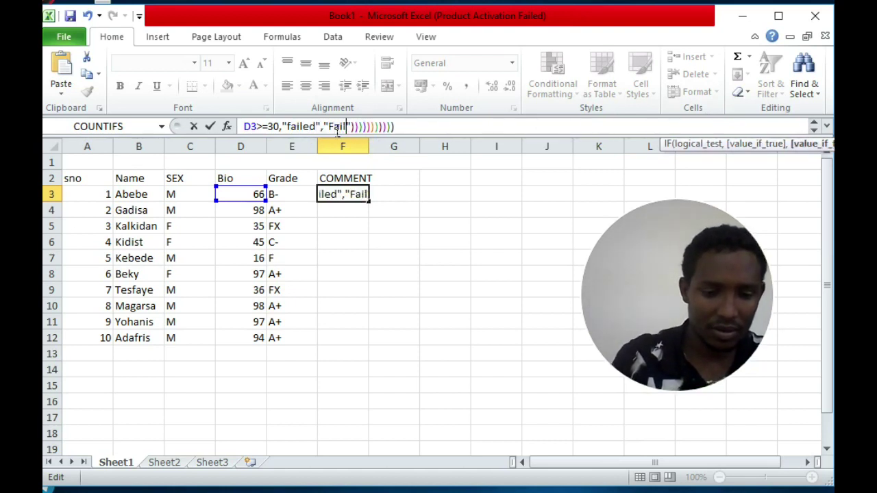
pyautogui.write('ed')
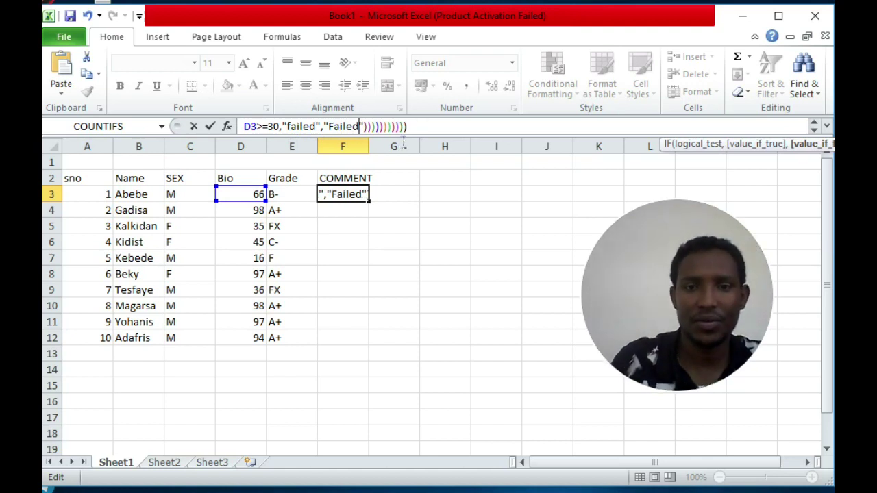
# Step: Commit F3's nested IF comment formula and fill it down through F12
pyautogui.press('Return')
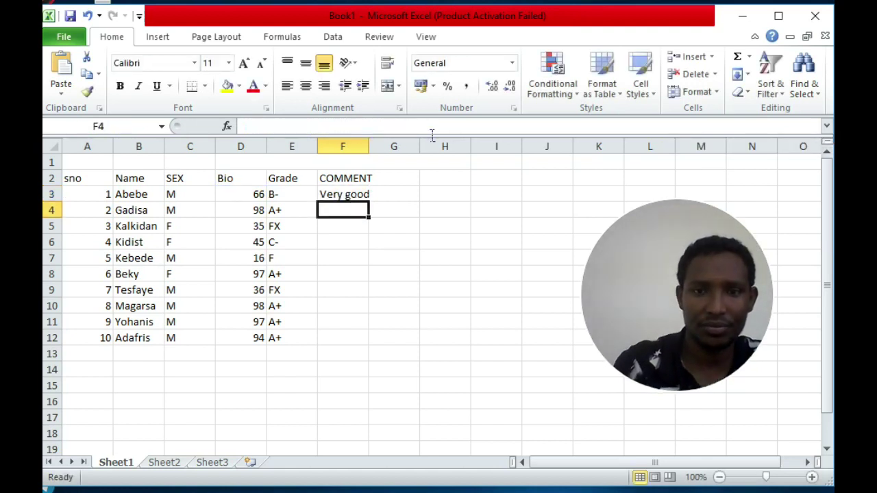
pyautogui.click(348, 198)
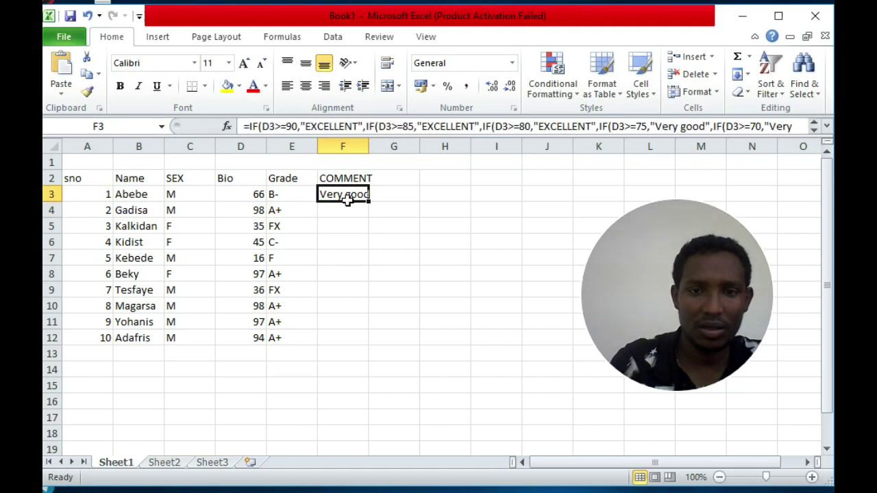
pyautogui.doubleClick(370, 202)
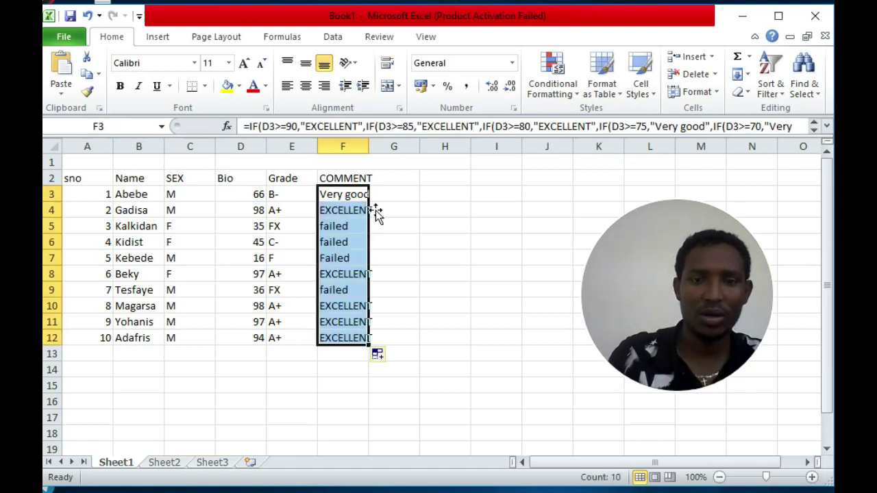